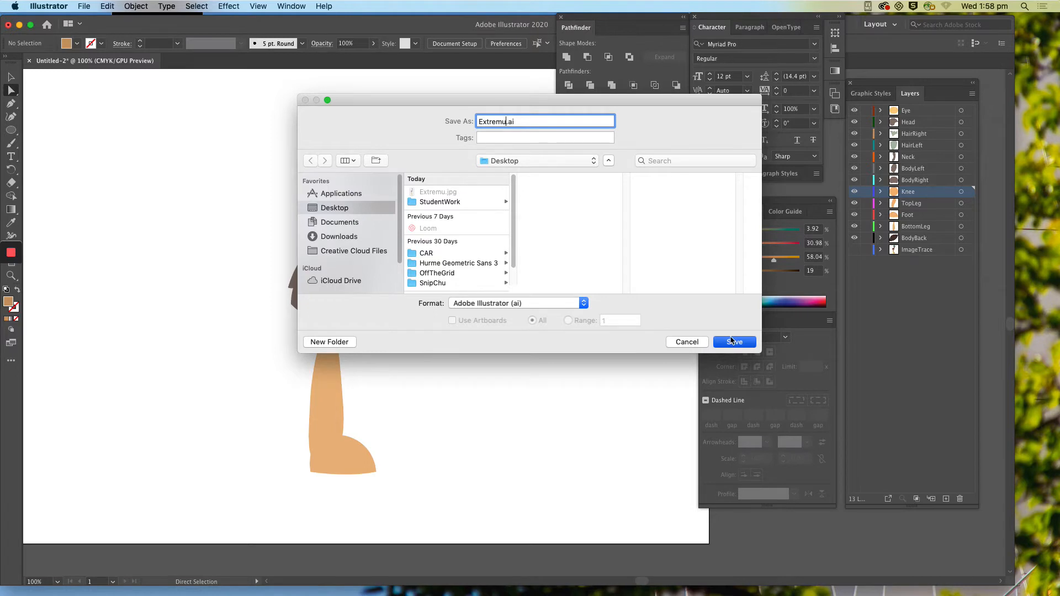
Step: Save the document to the Desktop as Extremu.ai in Adobe Illustrator (ai) format
click(732, 341)
click(617, 421)
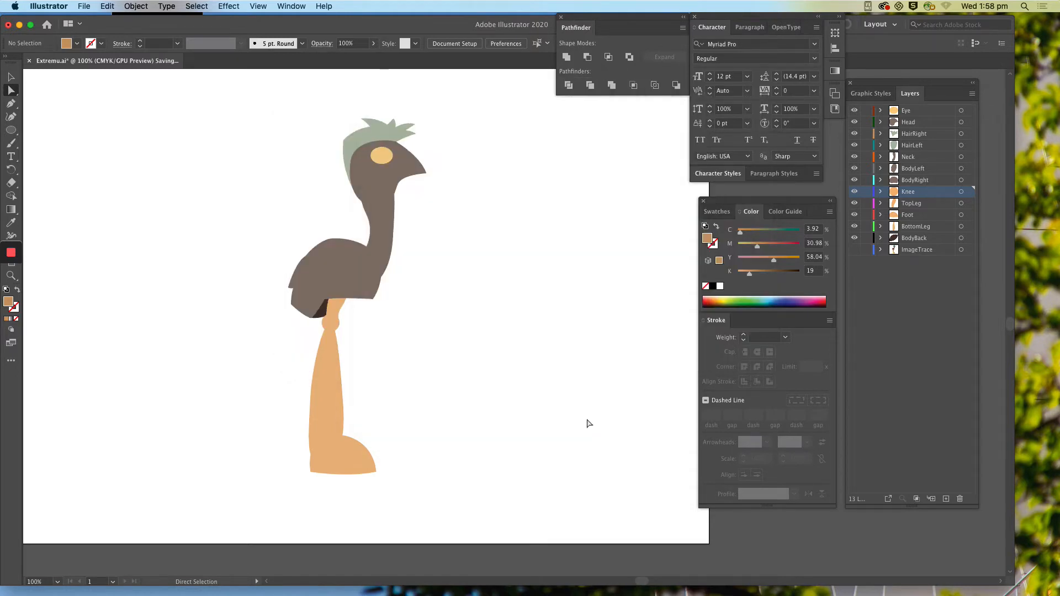
Step: Hide all the body-part layers from Eye to BodyBack and show only the ImageTrace layer
drag(854, 110, 854, 250)
click(854, 249)
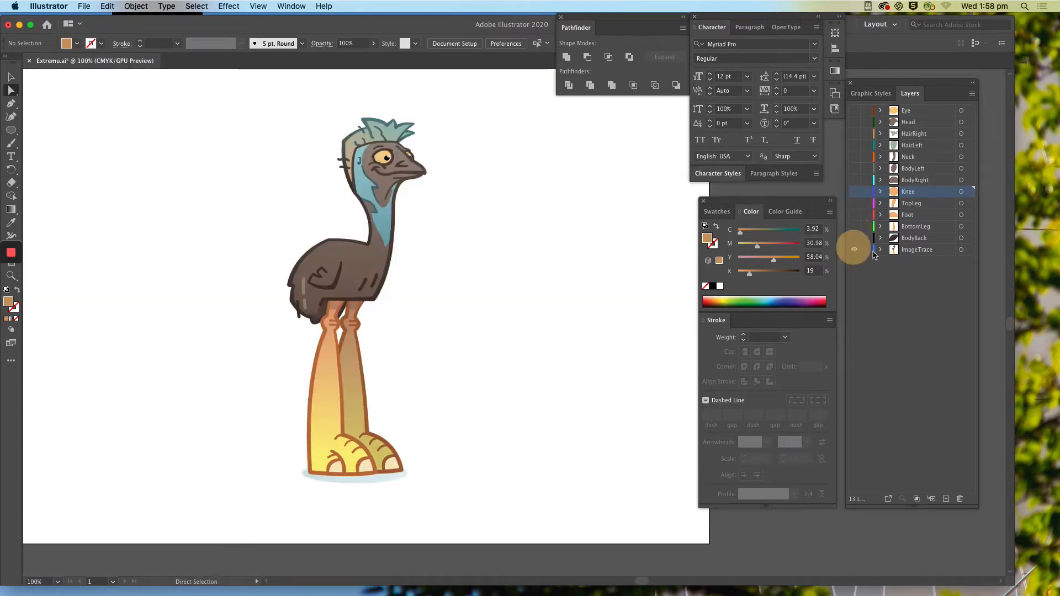
Step: Set the opacity of the reference bird image on the ImageTrace layer to 20%
click(912, 252)
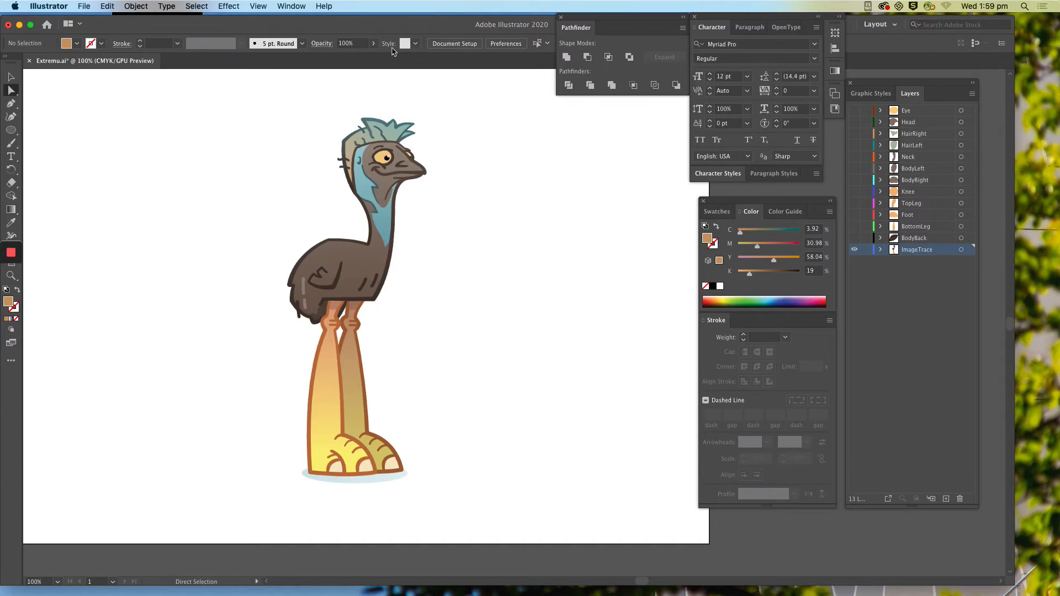
click(418, 173)
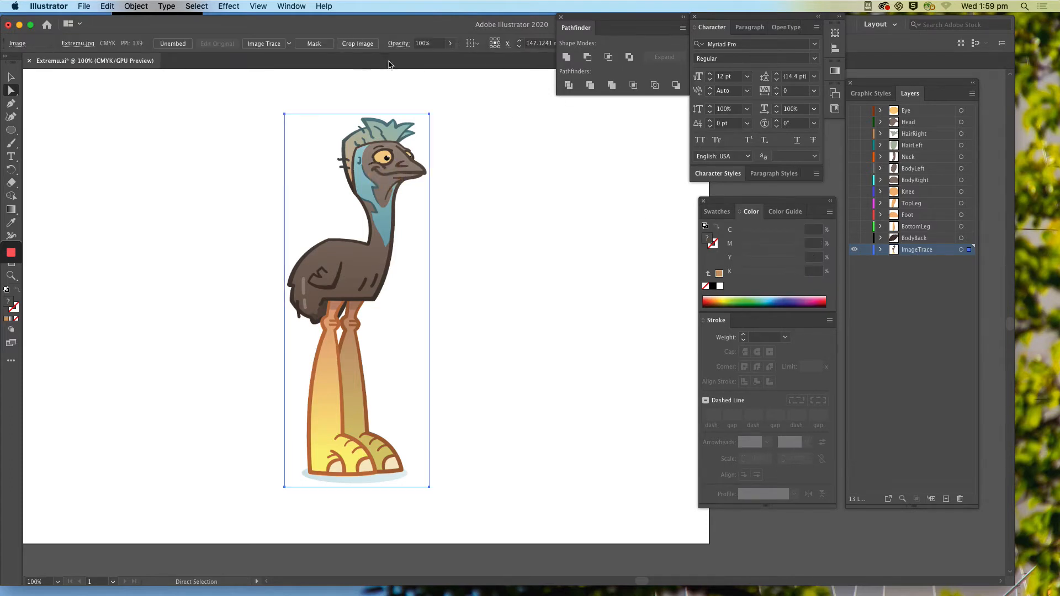
click(435, 45)
text(20)
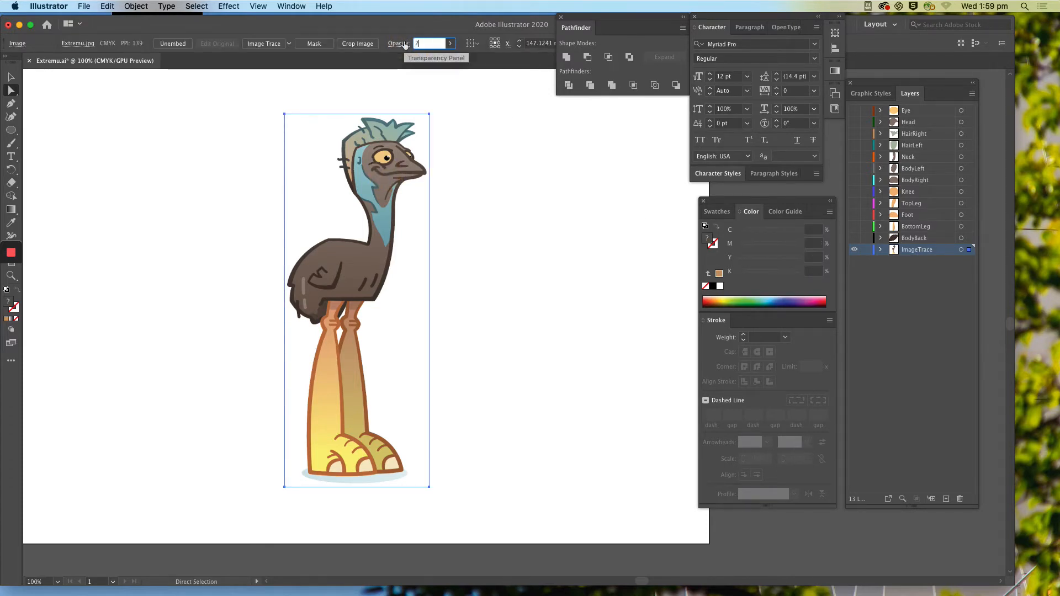
key(Return)
Step: Move the ImageTrace layer to the top of the layer stack and lock it
drag(922, 252, 925, 111)
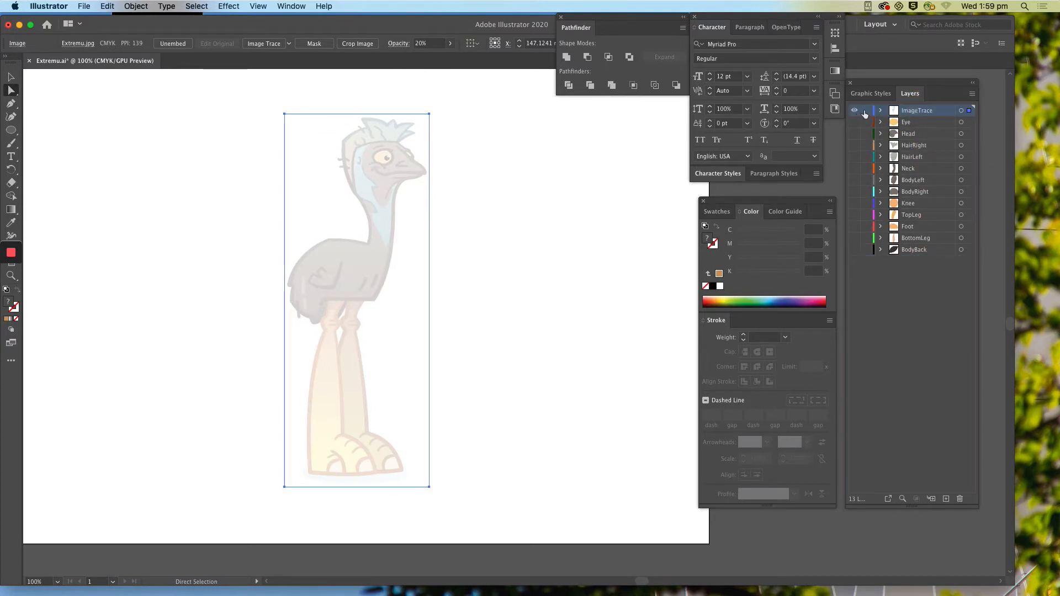
click(865, 111)
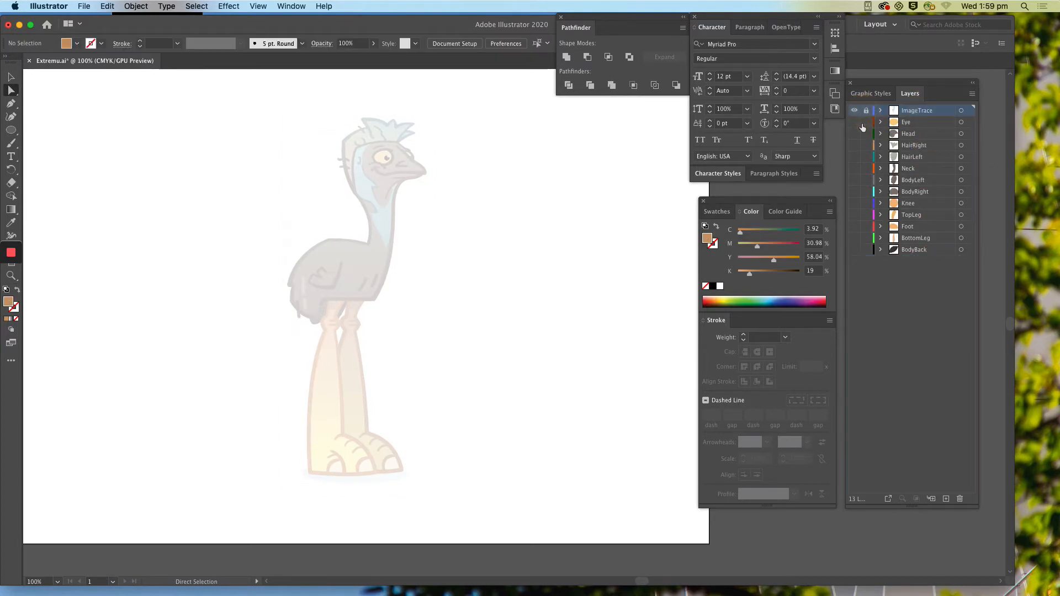
Step: Toggle the visibility of the Foot and Knee layers to compare their shapes with the faded reference image
click(852, 226)
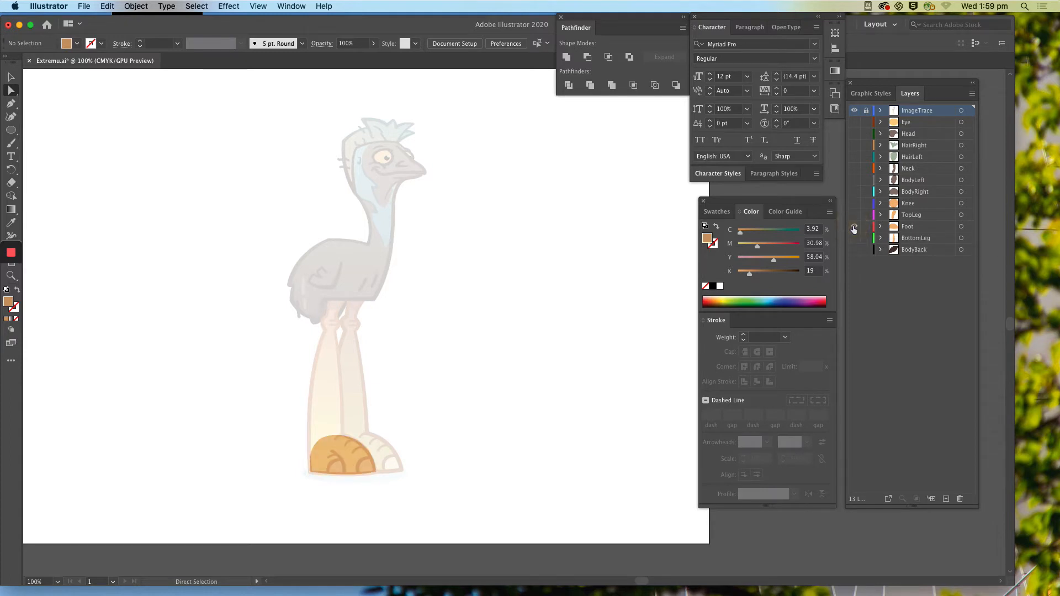
click(854, 226)
click(854, 226)
click(855, 203)
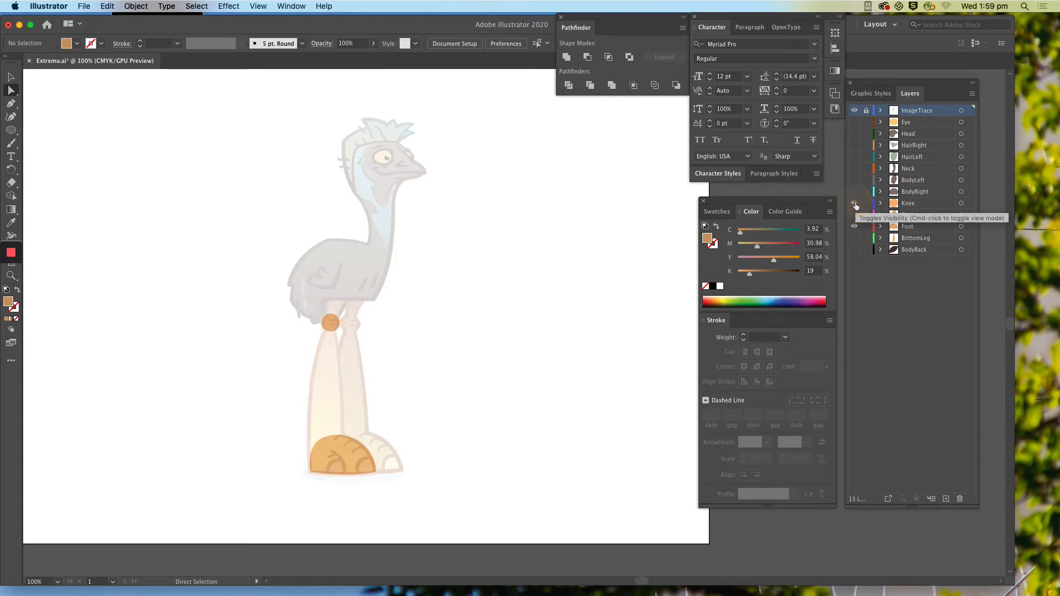
click(854, 204)
click(854, 227)
Step: Make Foot the active layer and show it beneath the faded reference image
click(916, 226)
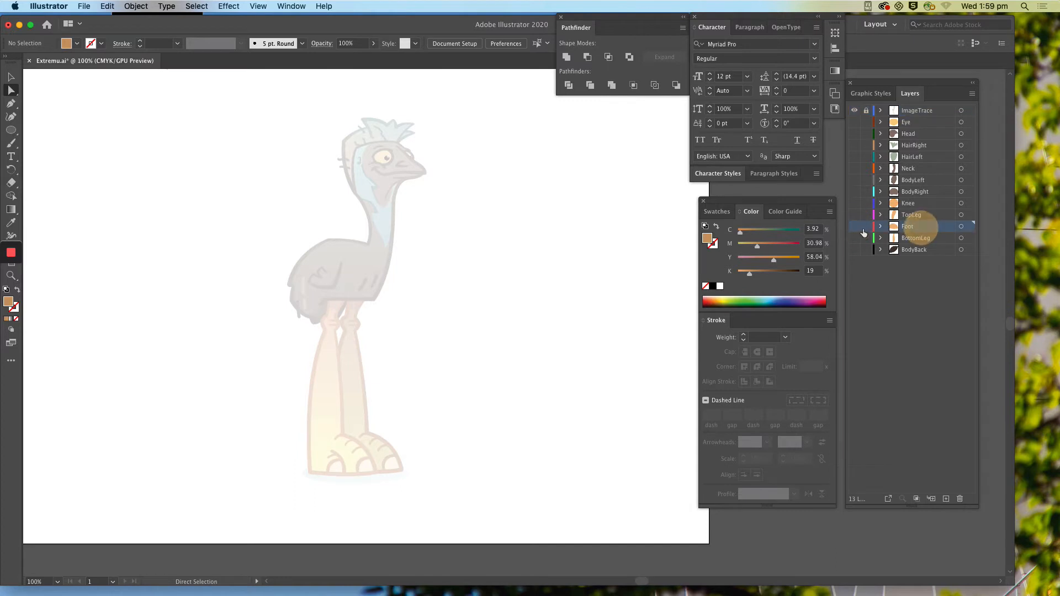
click(854, 226)
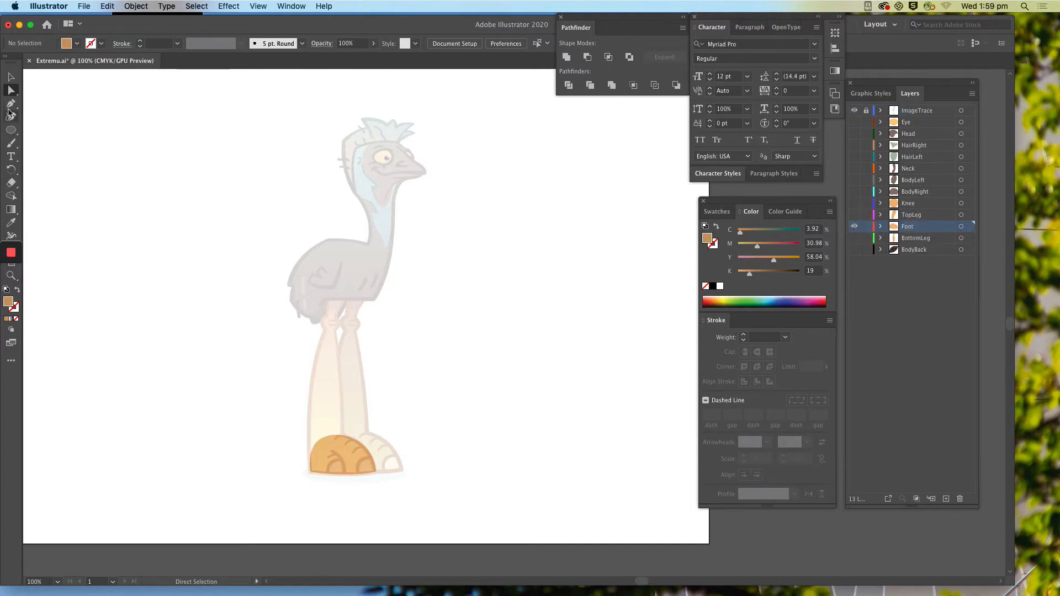
Step: Trace two separate short curved creases near the foot's upper-right edge with the Pen tool, following the reference image
click(11, 104)
key(super+equal)
key(super+equal)
drag(258, 462, 509, 259)
key(super+equal)
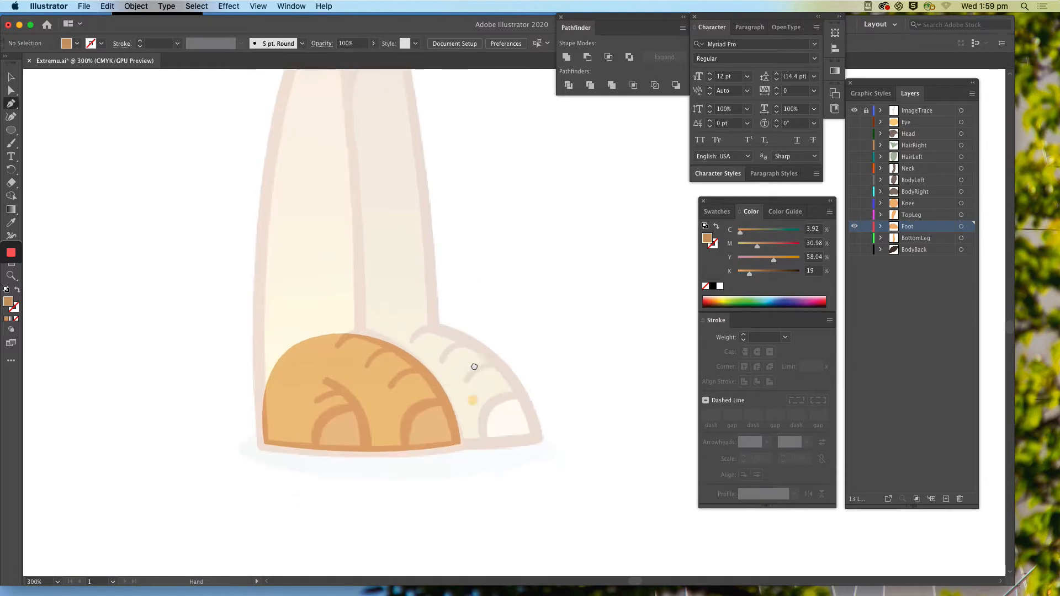
drag(474, 367, 475, 319)
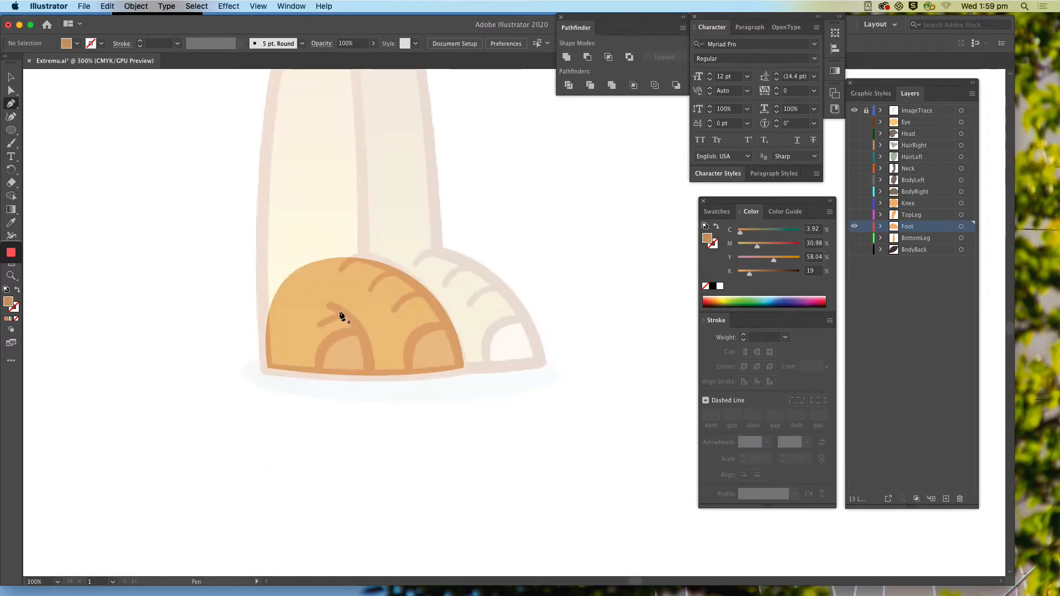
click(422, 293)
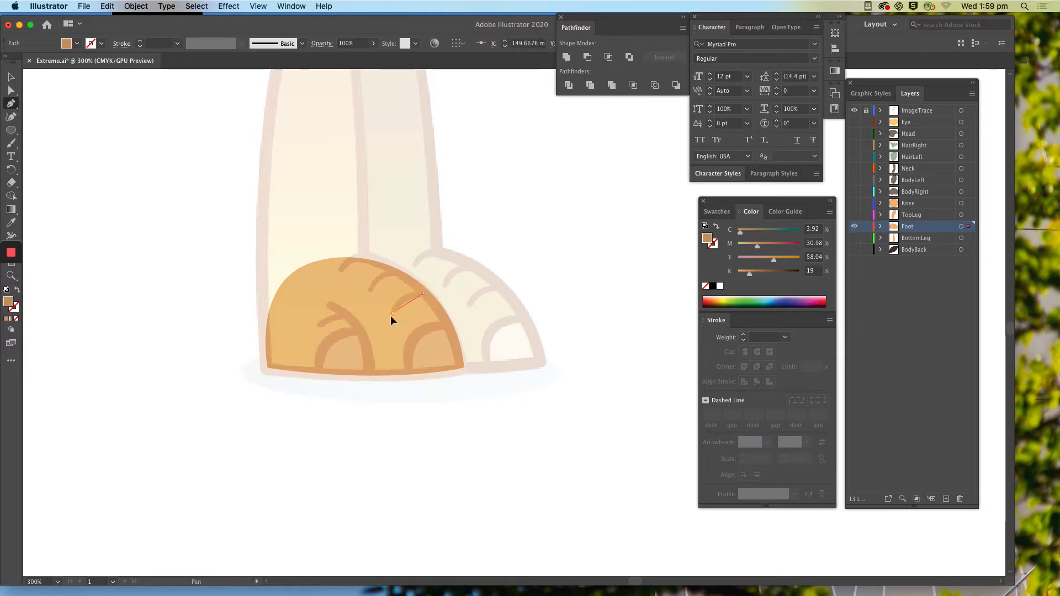
drag(385, 335, 386, 338)
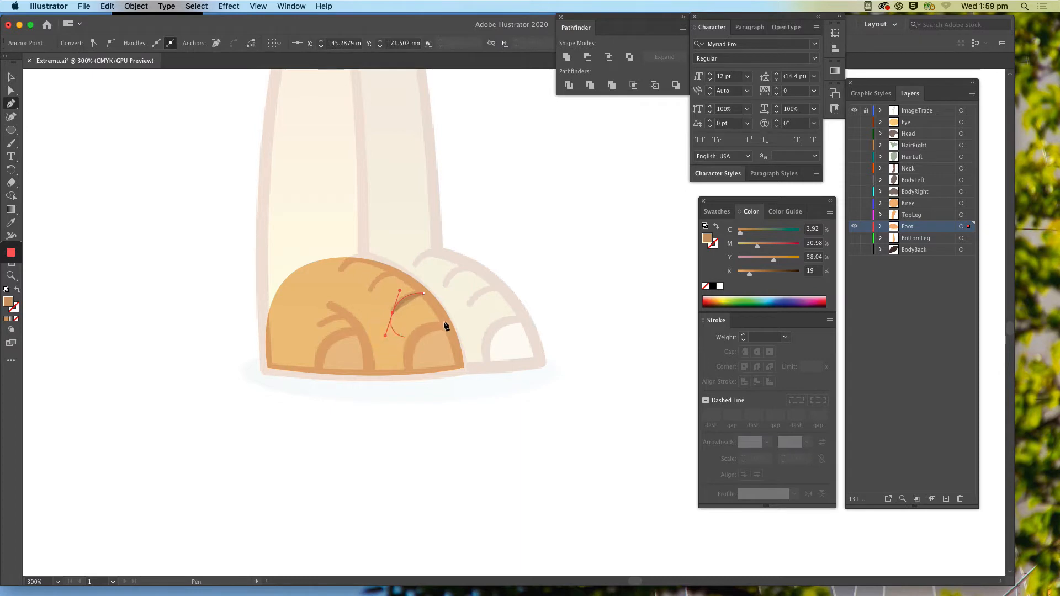
super+click(552, 250)
click(369, 291)
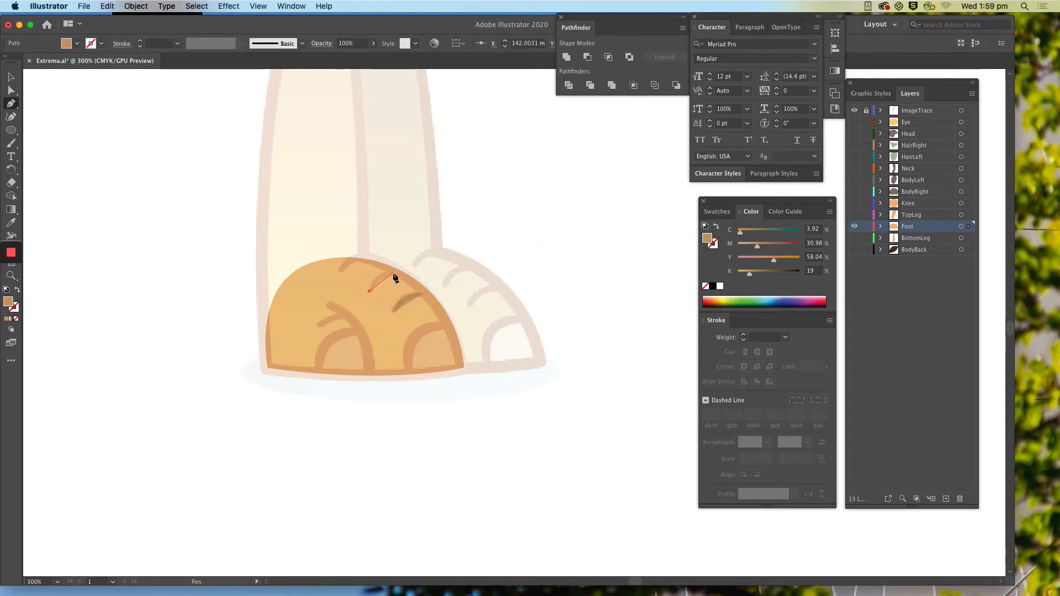
drag(408, 274, 415, 270)
super+click(550, 213)
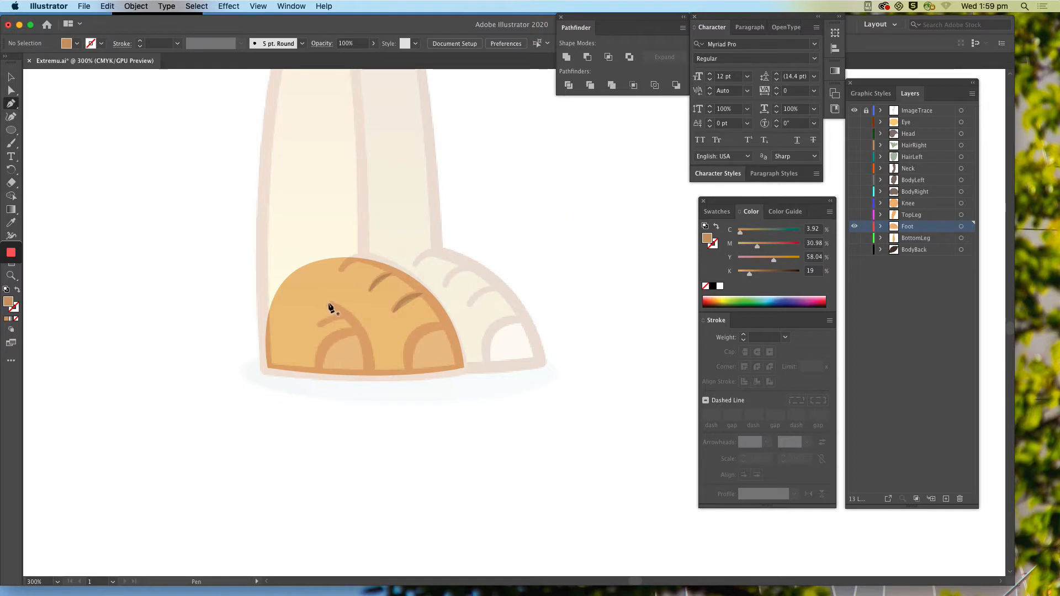
Step: Trace the curved edge of the foot's right toenail and the long curve dividing the toes as separate open paths
click(445, 322)
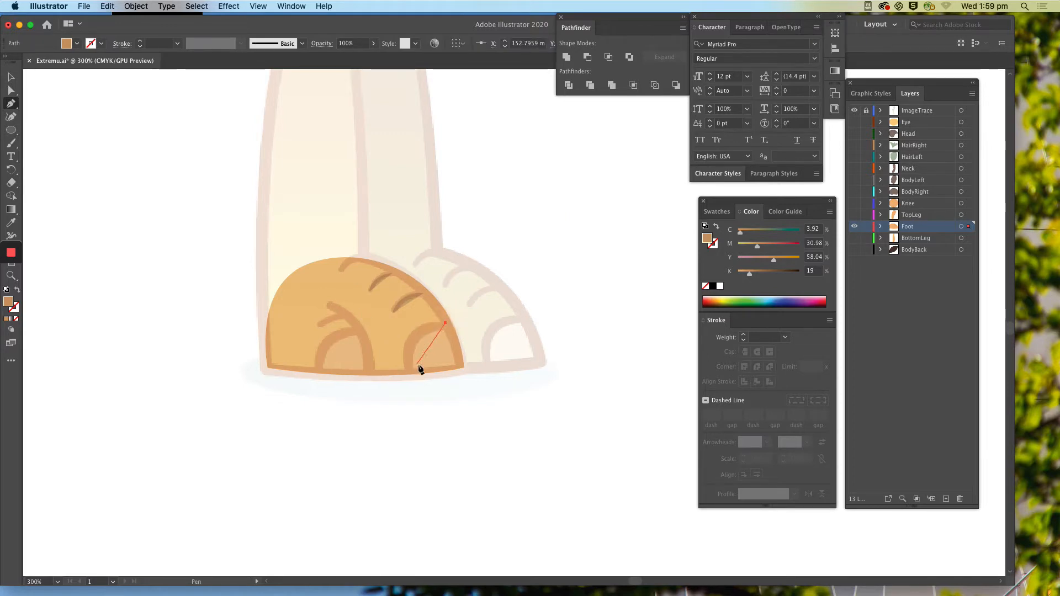
drag(408, 368, 412, 416)
super+click(440, 443)
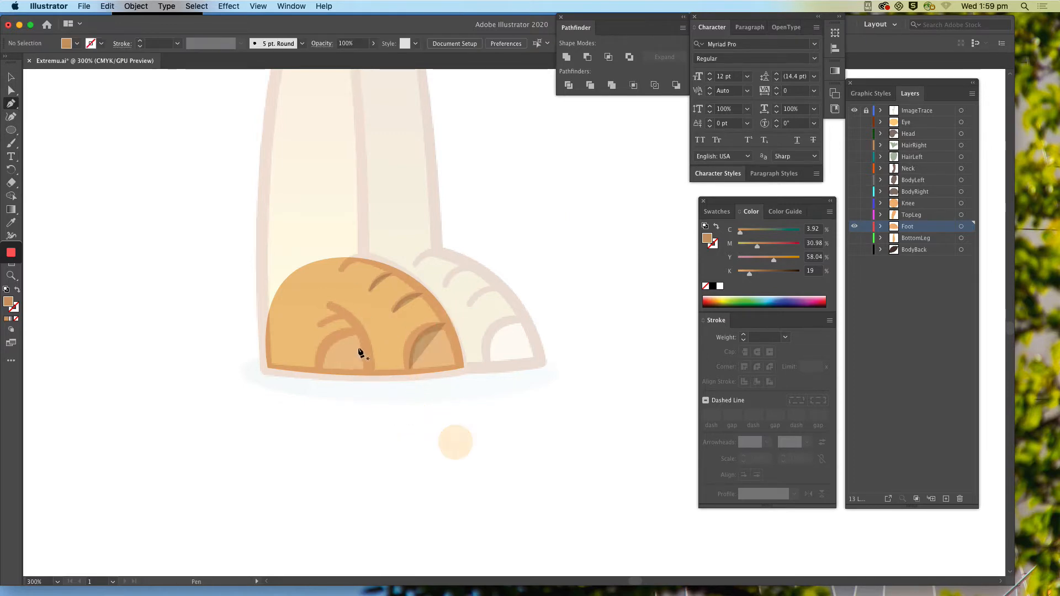
click(324, 301)
drag(373, 379, 369, 433)
super+click(293, 420)
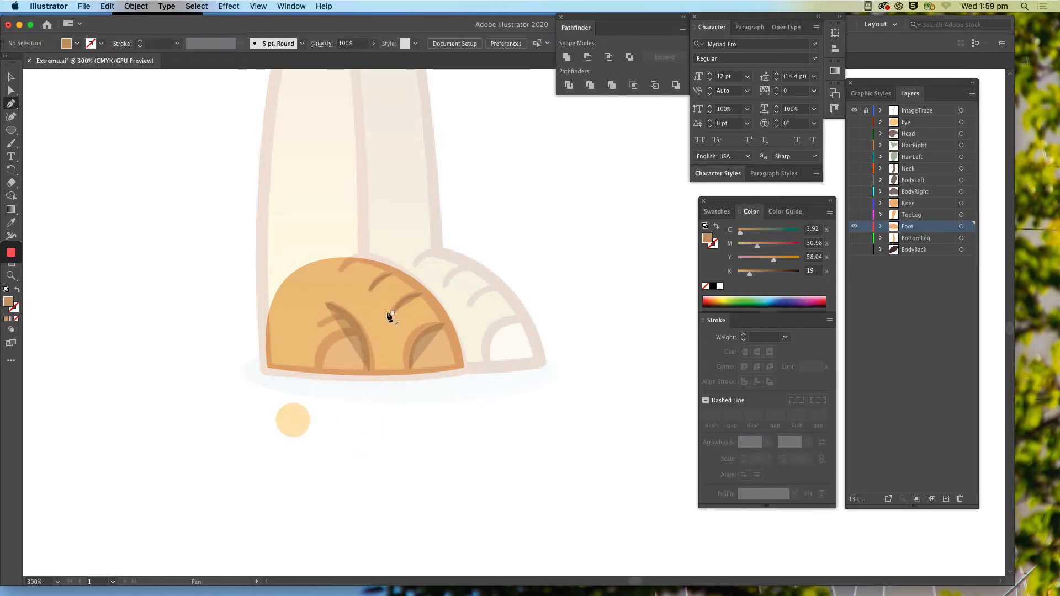
Step: Trace the curved edge of the left toenail and the short crease above it as separate open paths
click(356, 330)
drag(320, 374, 319, 407)
super+click(315, 406)
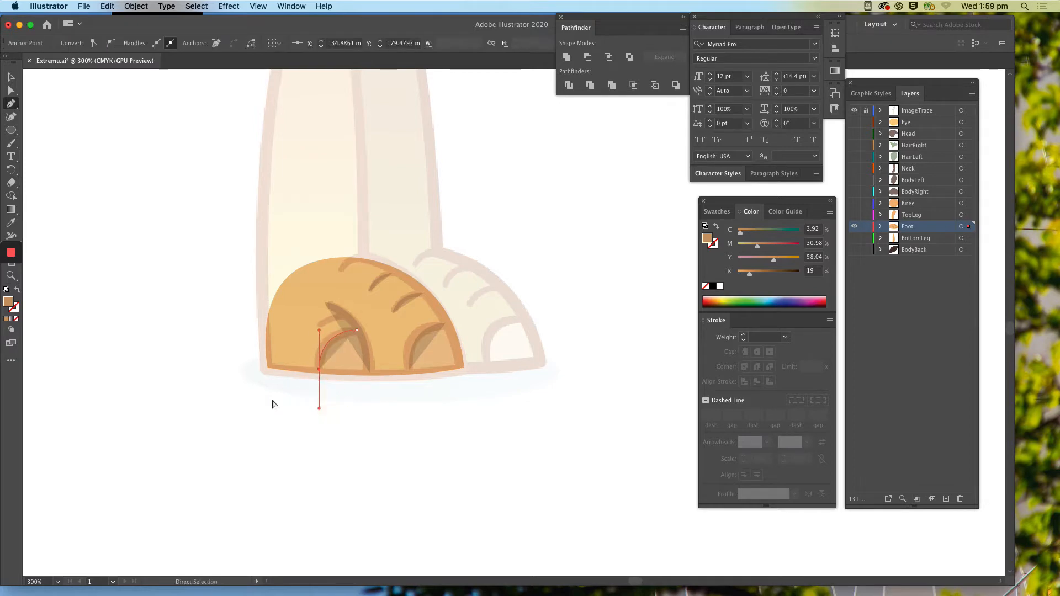
click(345, 314)
click(313, 331)
super+click(415, 399)
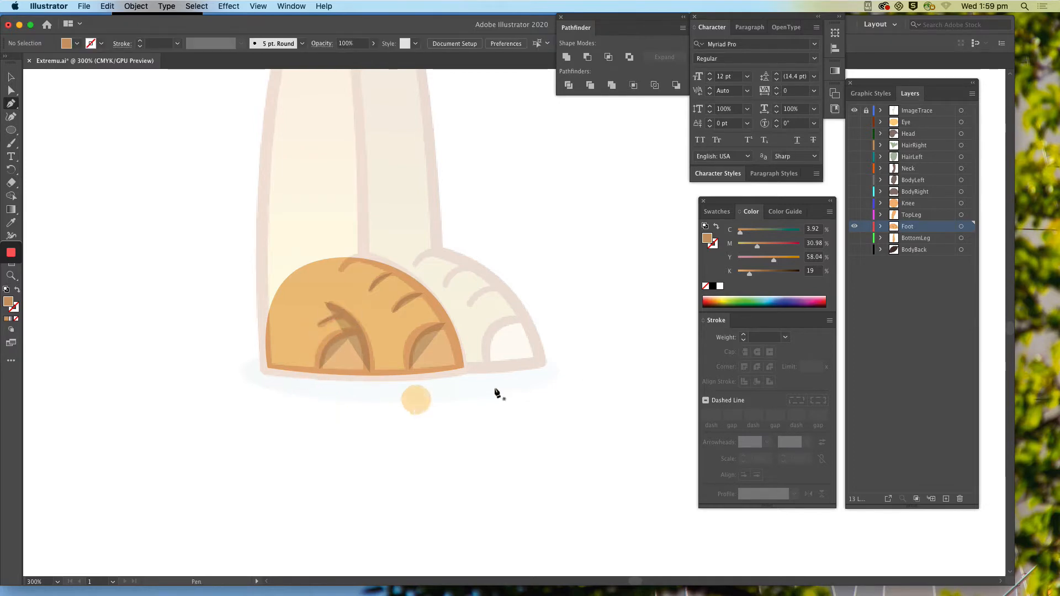
Step: Hide the ImageTrace layer and swap the fill and stroke of all six detail curves on the foot
click(855, 111)
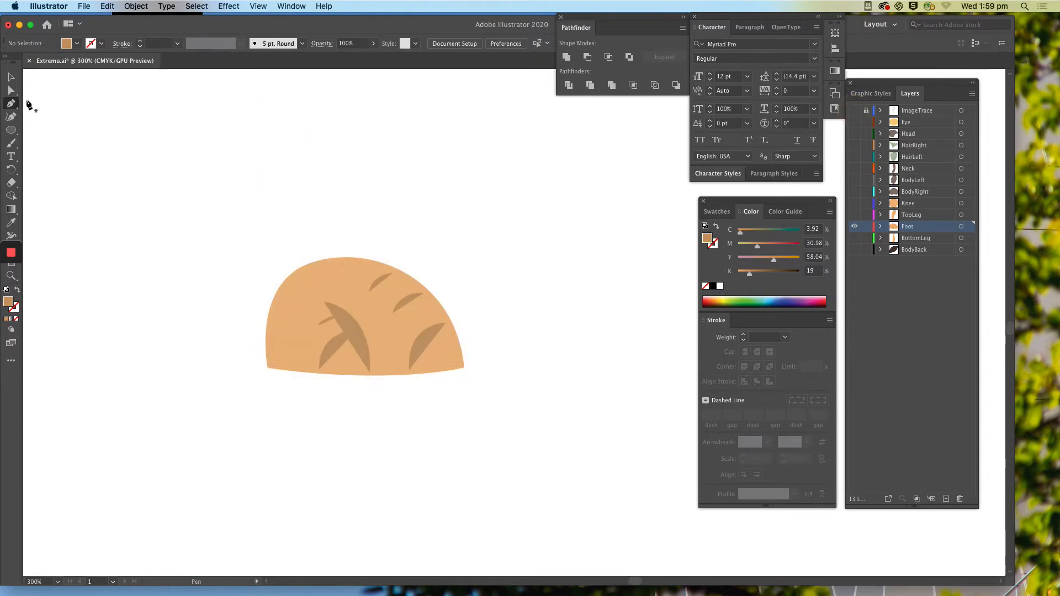
click(11, 90)
click(336, 353)
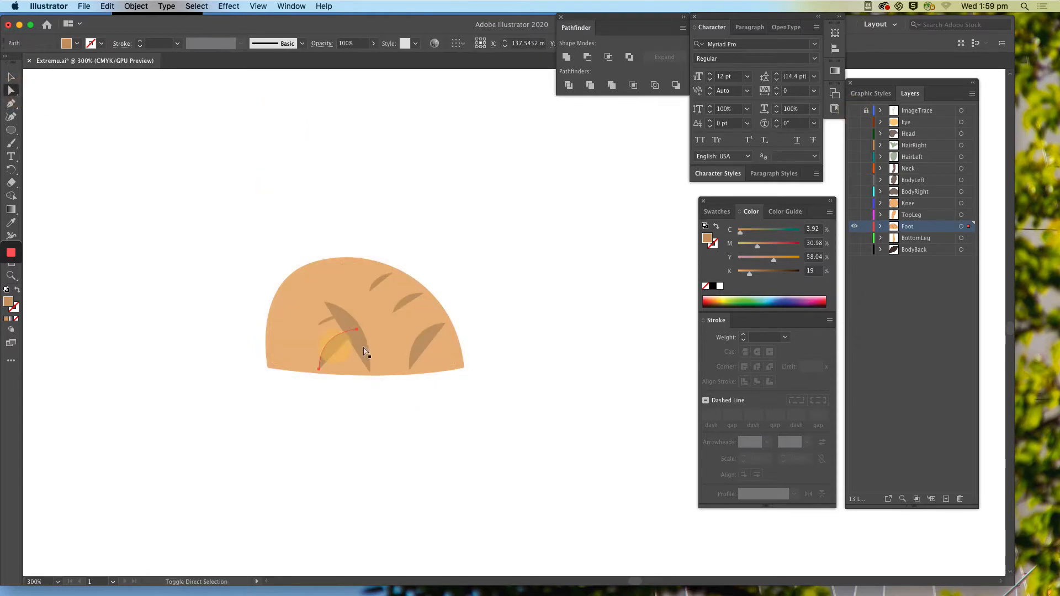
shift+click(327, 326)
shift+click(381, 281)
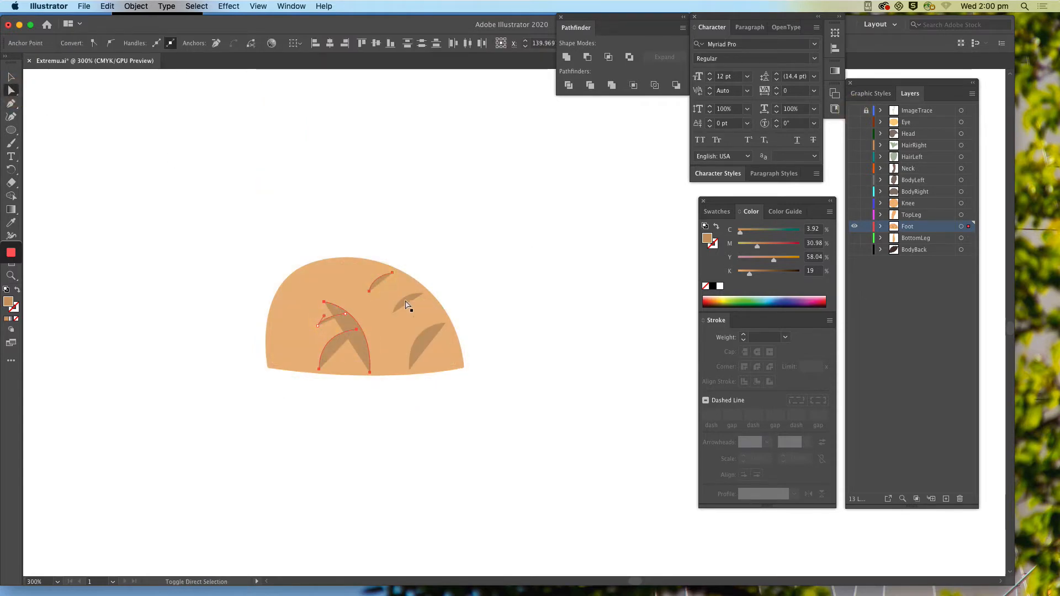
shift+click(410, 304)
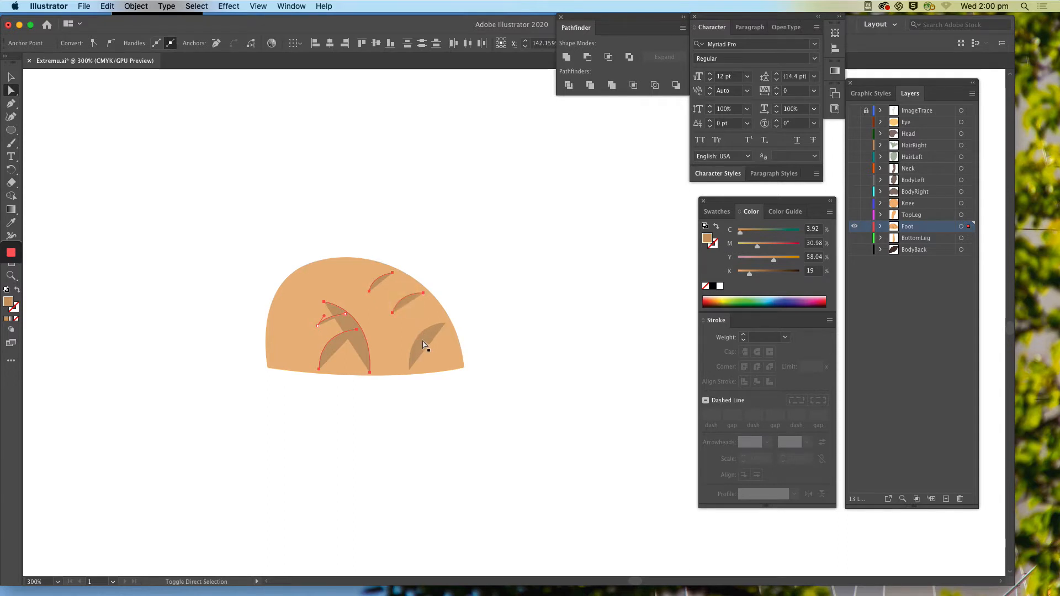
shift+click(423, 342)
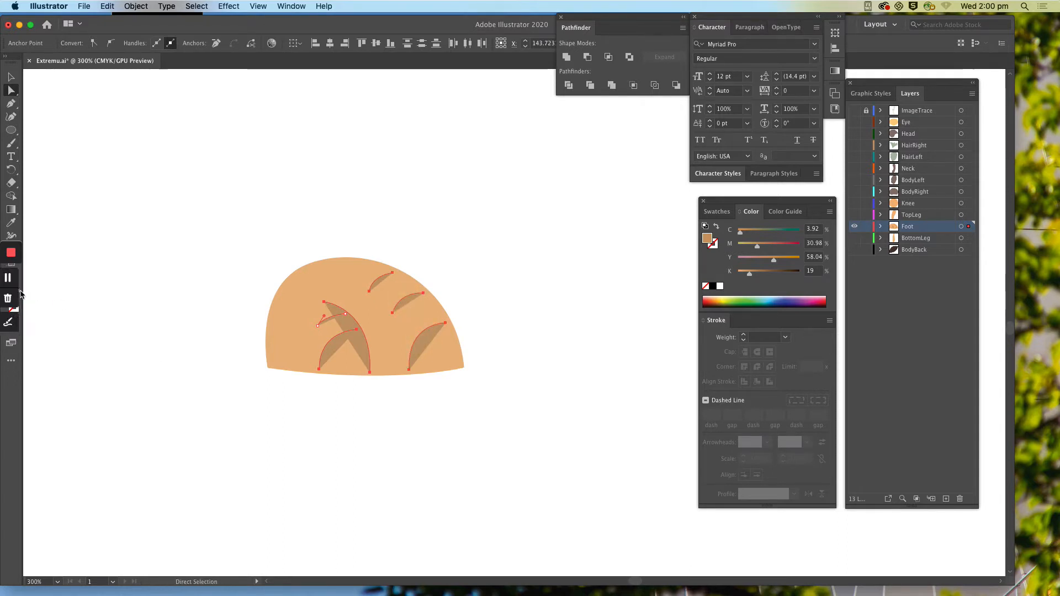
drag(150, 23, 160, 25)
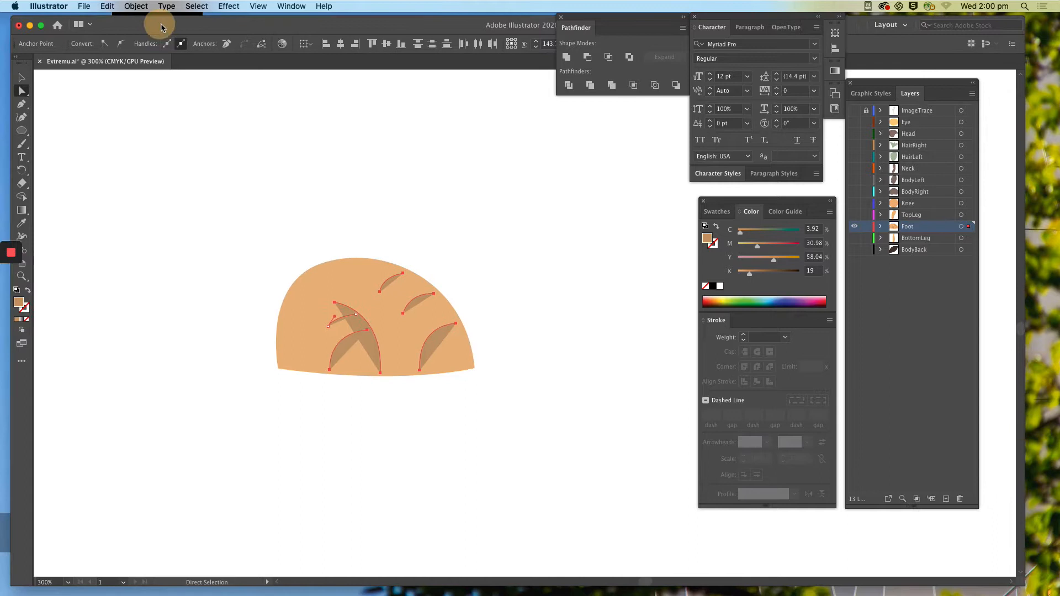
click(28, 292)
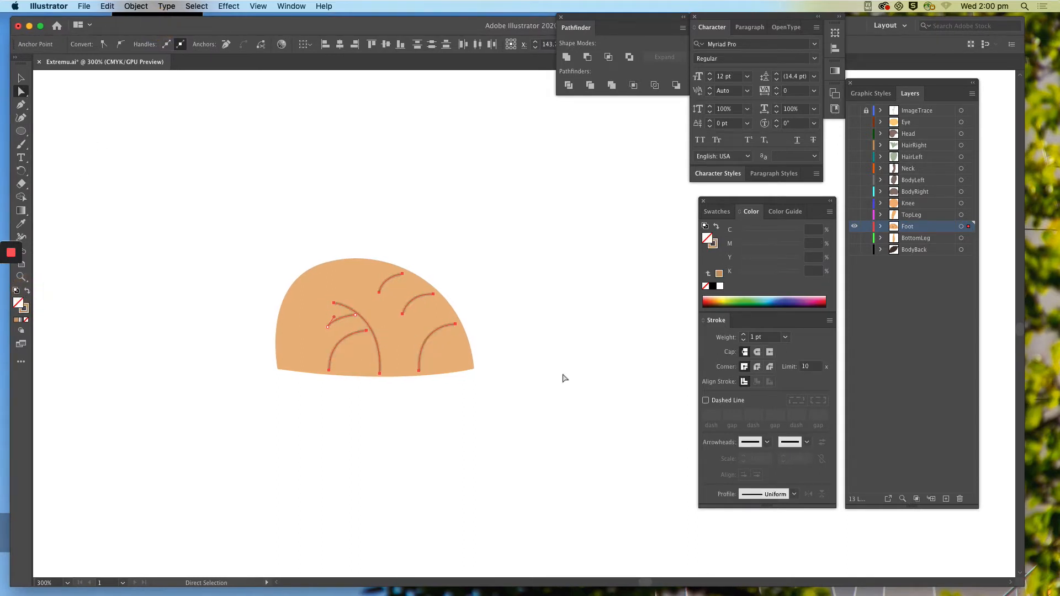
Step: Give the six foot detail curves a round cap, round join and 2 pt stroke weight
click(758, 352)
click(757, 366)
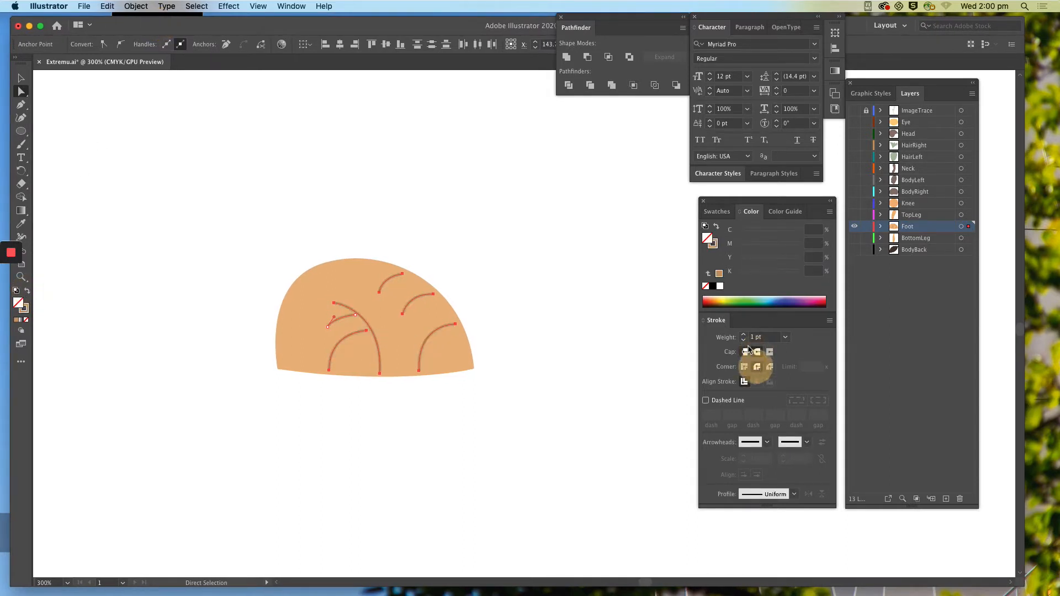
click(743, 335)
click(743, 334)
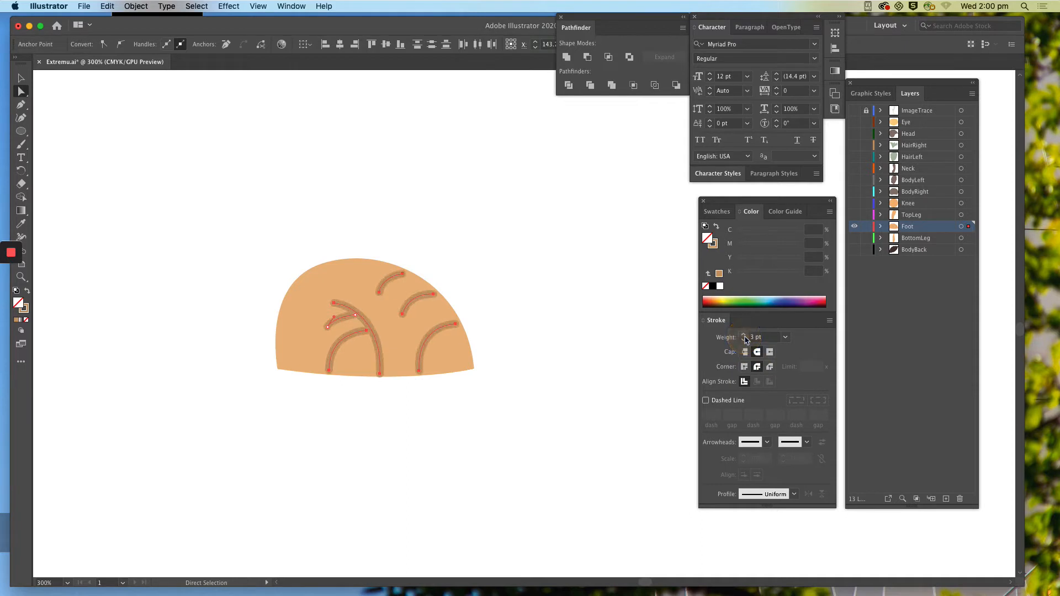
click(744, 343)
click(532, 415)
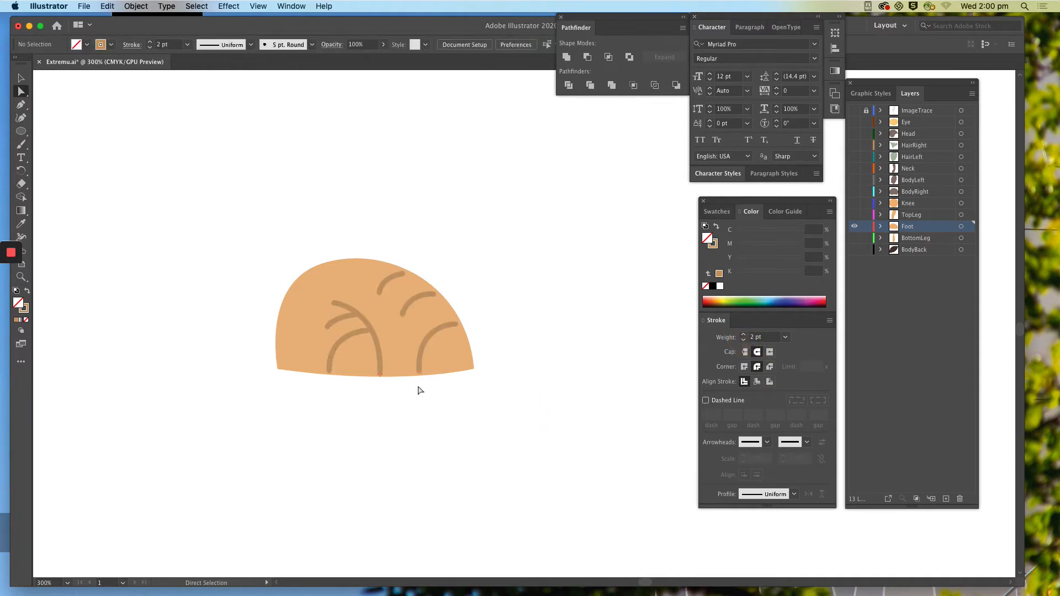
Step: Smooth the bend of the short crease above the left toenail by repositioning its direction handle
click(367, 332)
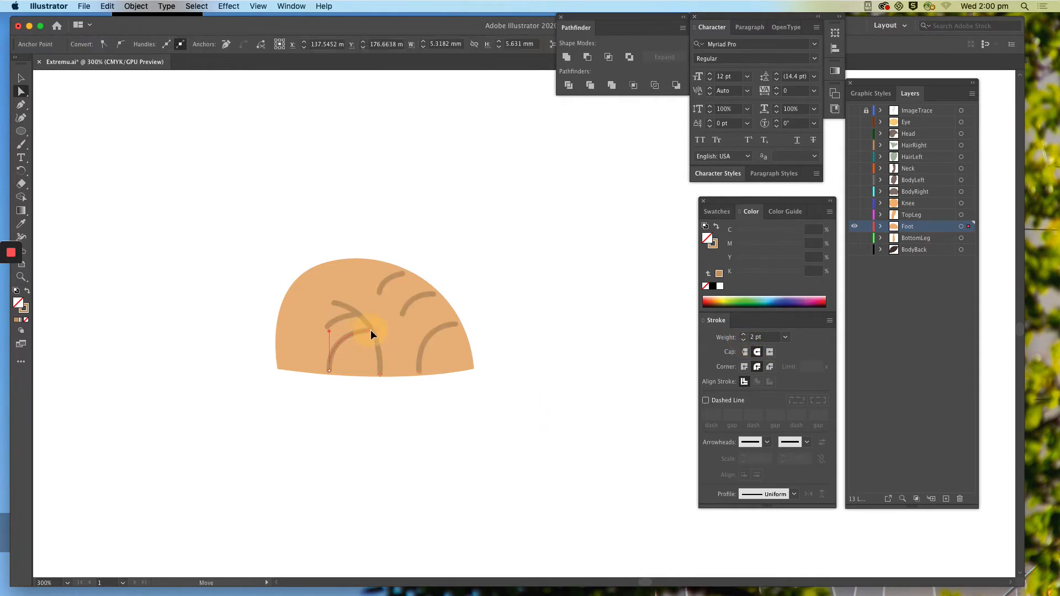
click(328, 332)
drag(329, 331, 339, 316)
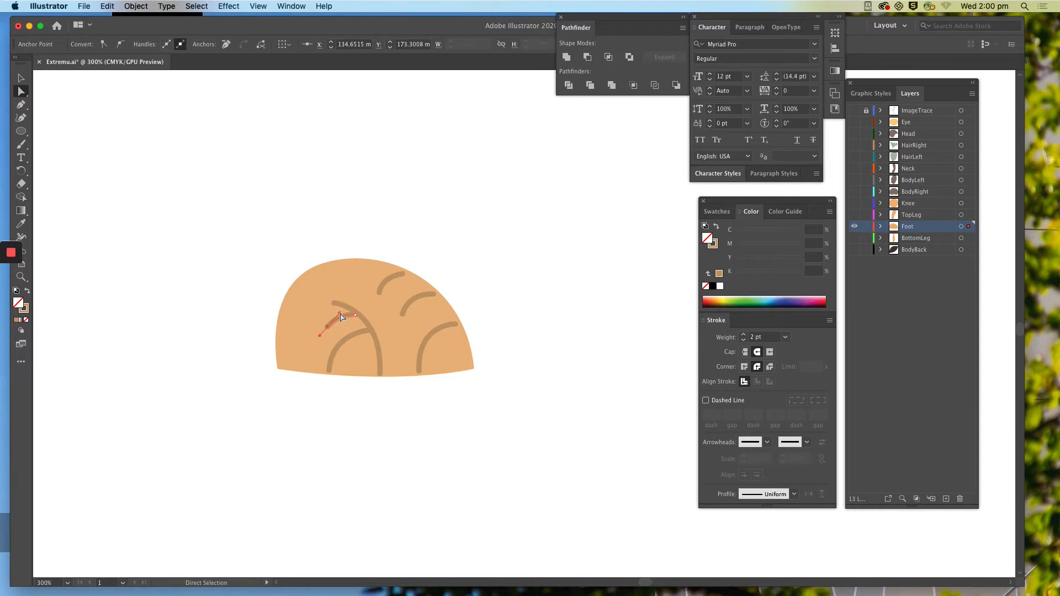
click(488, 253)
key(super+minus)
key(super+minus)
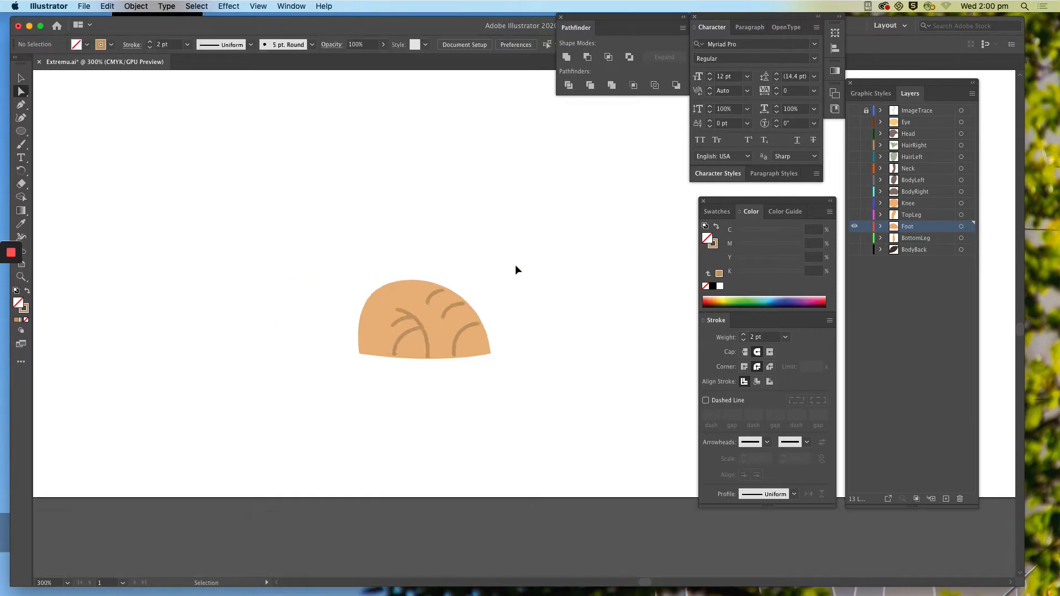
Step: Show the bird's hidden layers from Eye down to BottomLeg around the finished foot details
drag(854, 215, 852, 120)
click(854, 238)
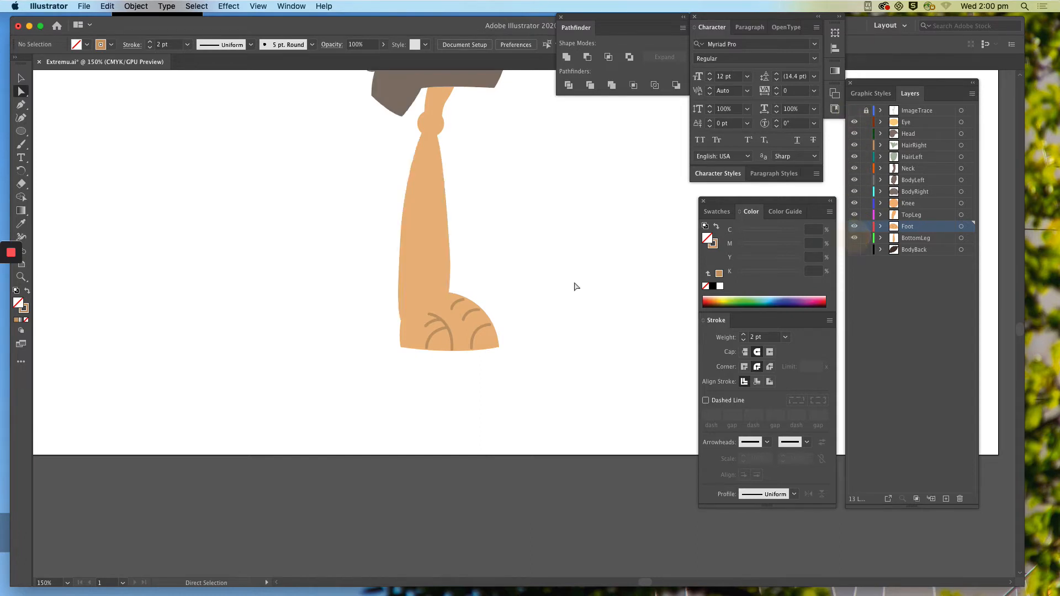
key(space)
drag(573, 284, 479, 333)
key(super+equal)
key(super+equal)
key(space)
drag(243, 221, 428, 331)
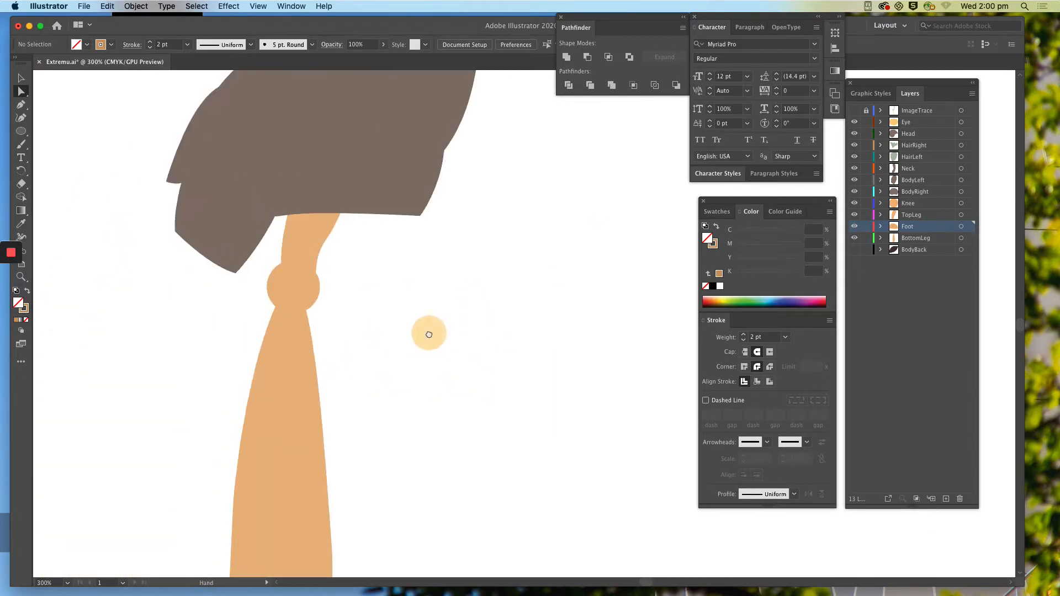
drag(577, 177, 504, 474)
drag(520, 294, 529, 408)
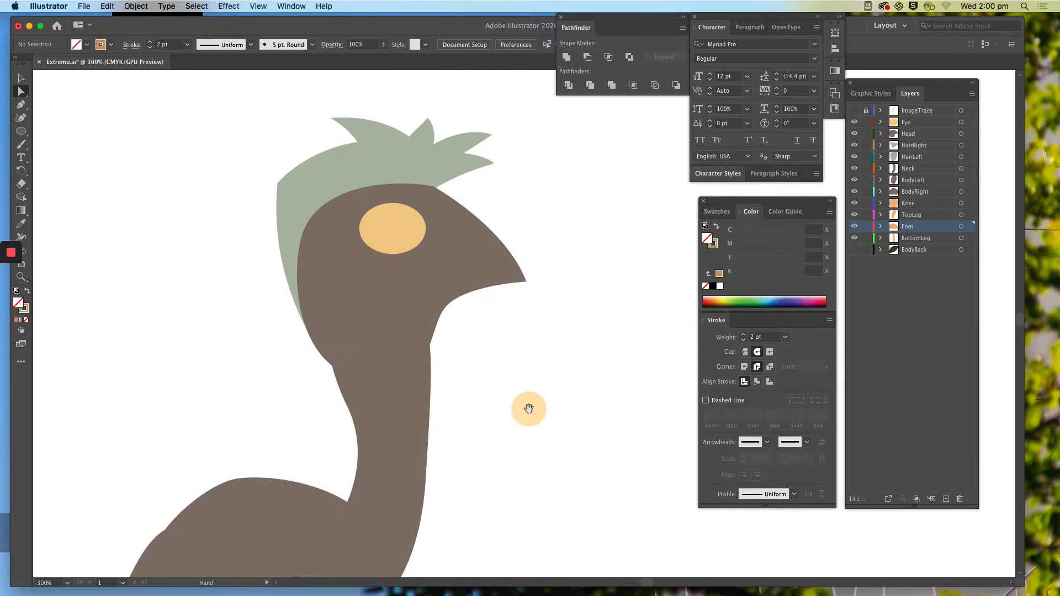
Step: With only the Eye and ImageTrace layers visible, draw a circle about 2.23 mm wide over the reference pupil
click(855, 111)
drag(855, 133, 854, 237)
key(super+equal)
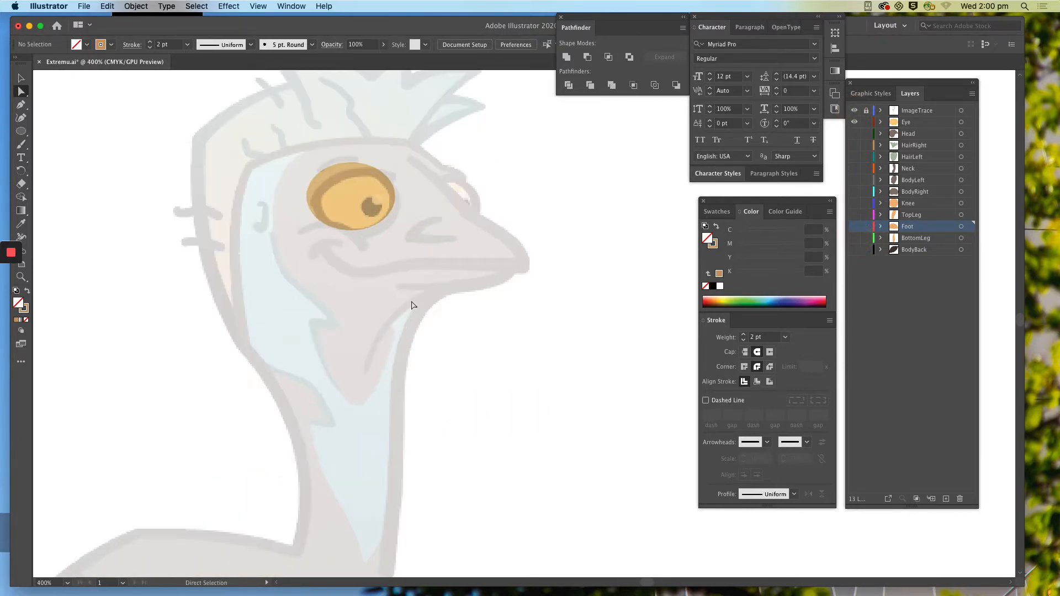
click(356, 237)
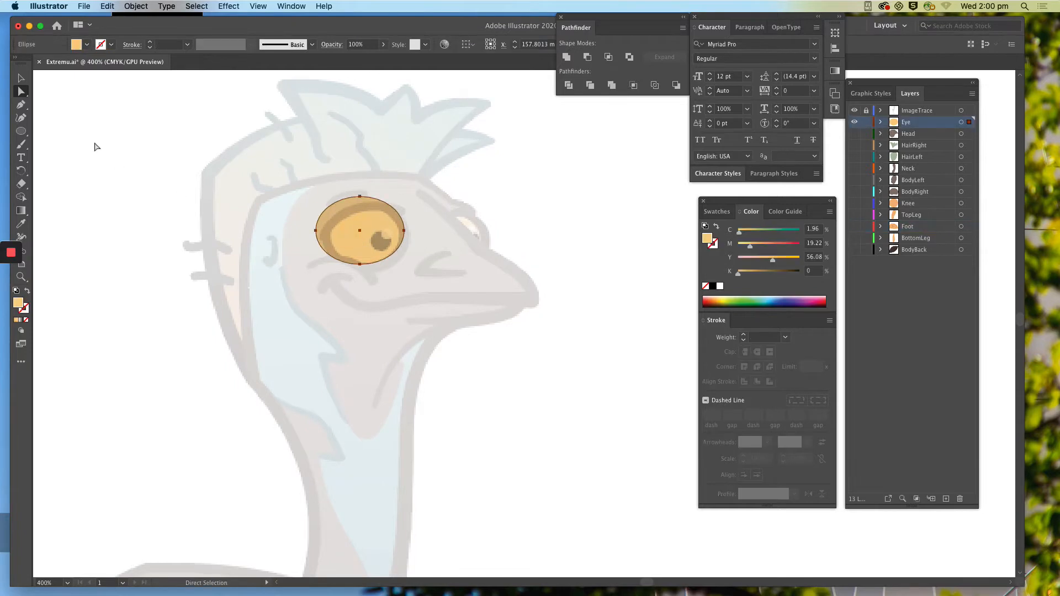
click(22, 132)
drag(380, 242, 391, 253)
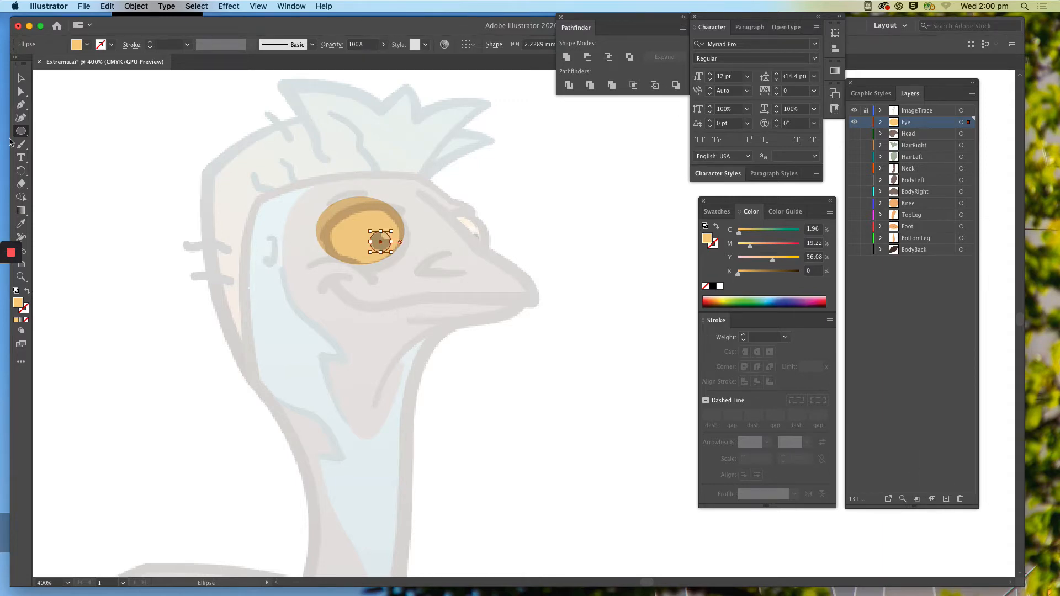
Step: Darken the pupil's fill to 41% black, with all bird layers shown and the ImageTrace layer hidden
click(21, 91)
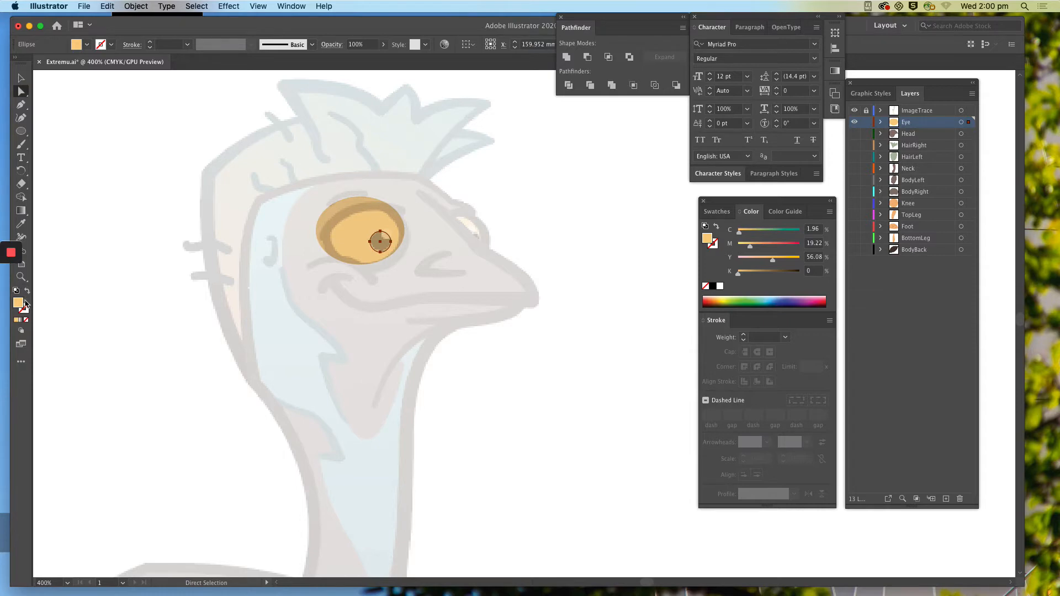
drag(737, 277, 752, 277)
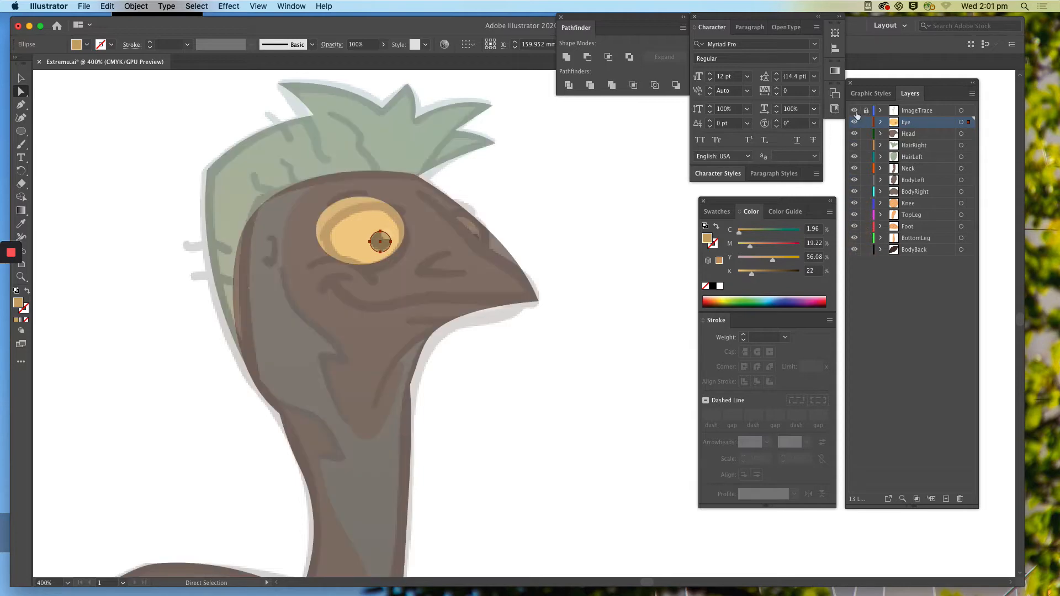
click(854, 111)
click(25, 92)
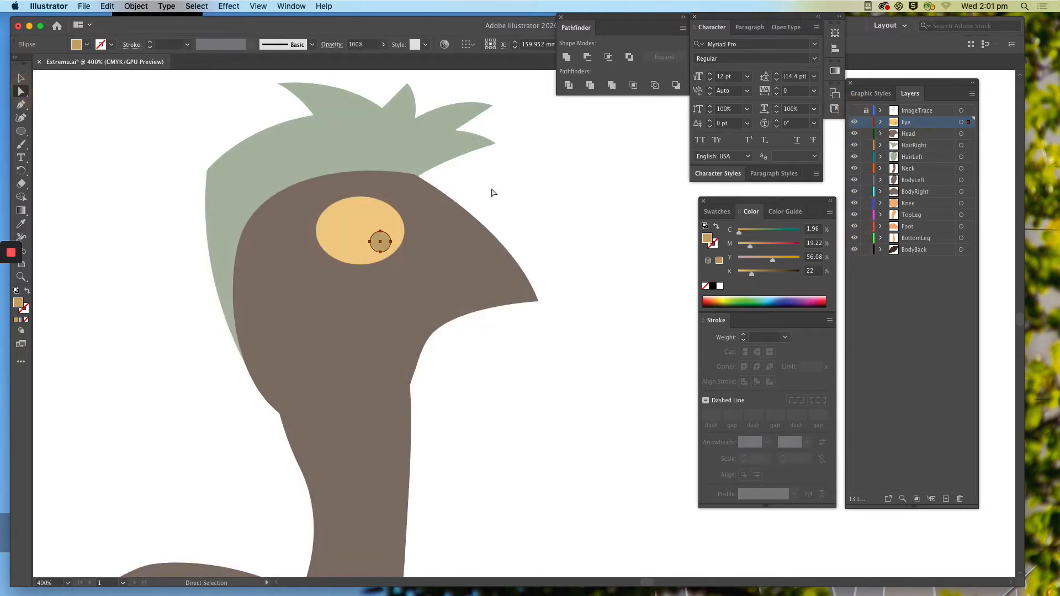
click(491, 188)
click(385, 244)
drag(755, 275, 763, 275)
click(614, 318)
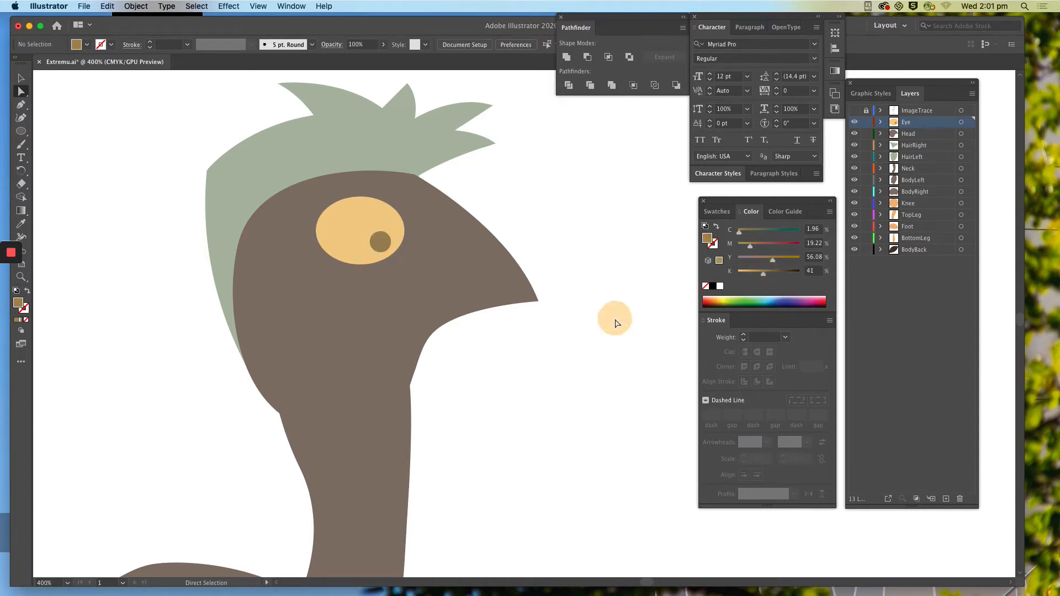
Step: Leave only the Head and ImageTrace layers visible and make Head the active layer
key(super+0)
drag(615, 366, 511, 360)
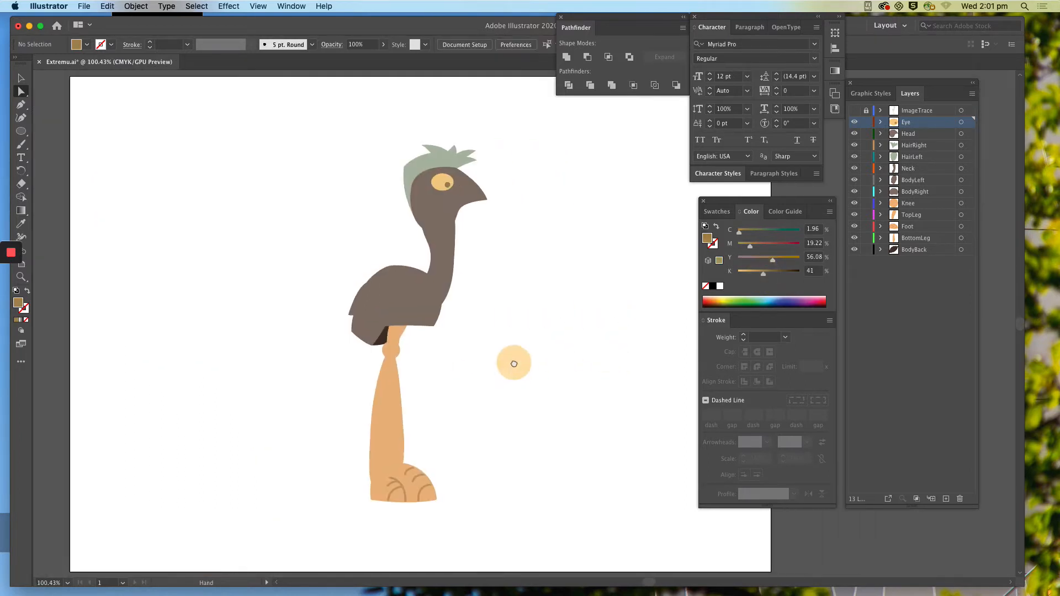
key(super+plus)
drag(567, 217, 556, 274)
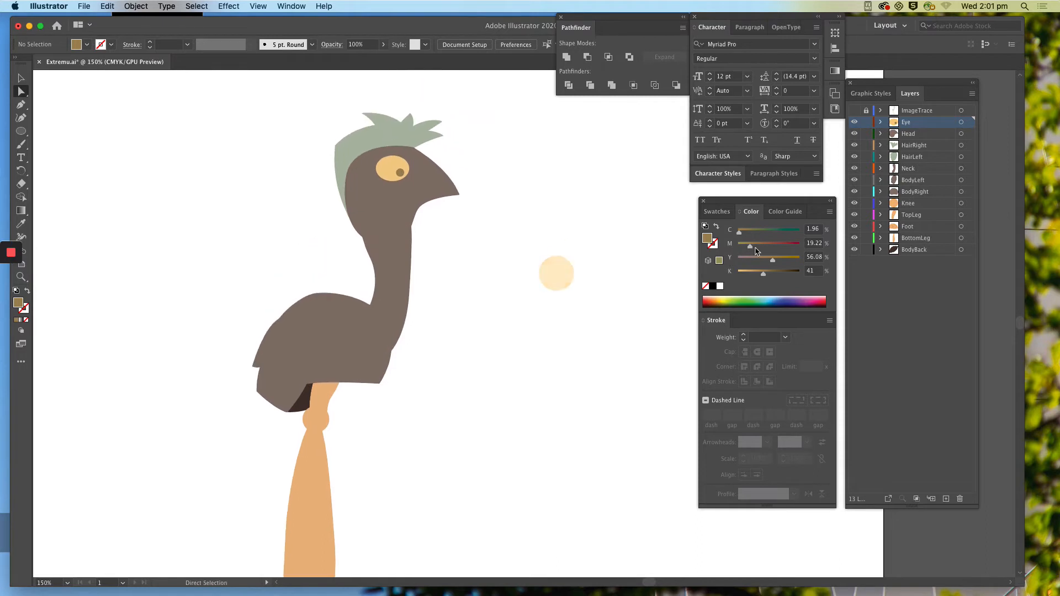
drag(855, 125, 854, 249)
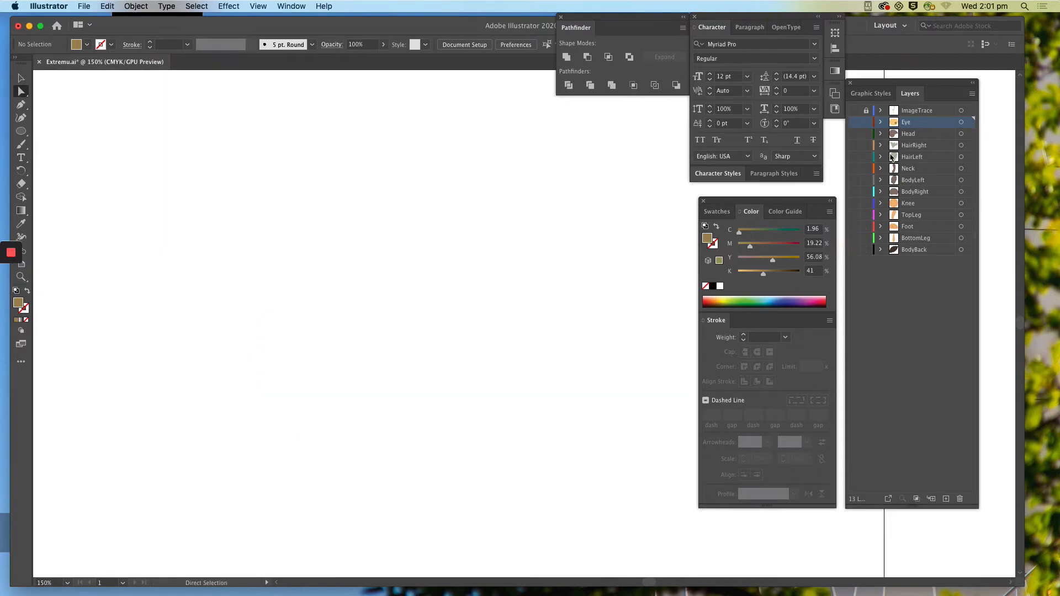
click(854, 133)
click(901, 135)
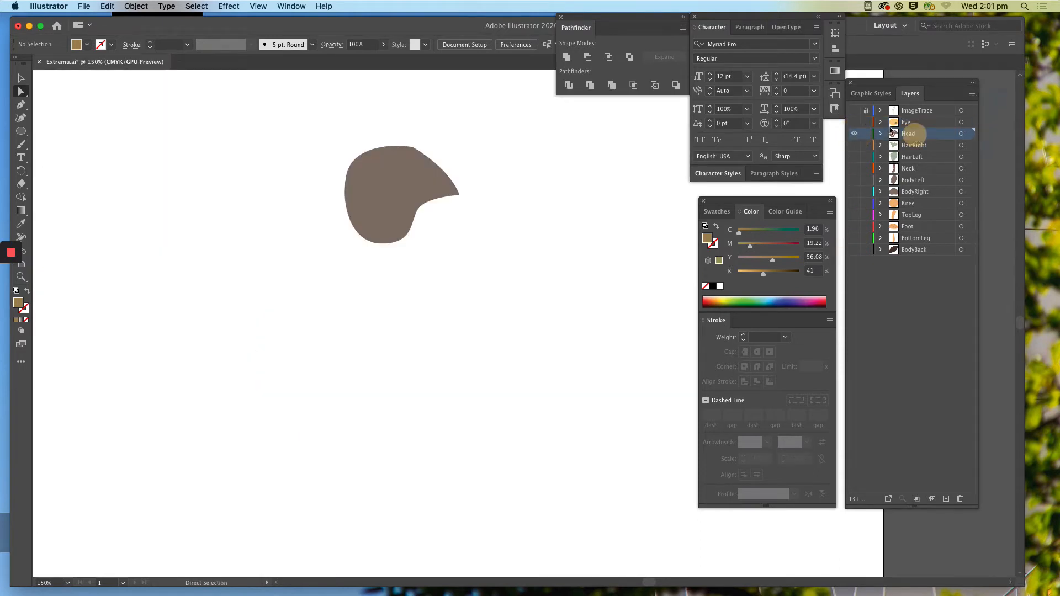
click(854, 110)
key(super+equal)
key(super+equal)
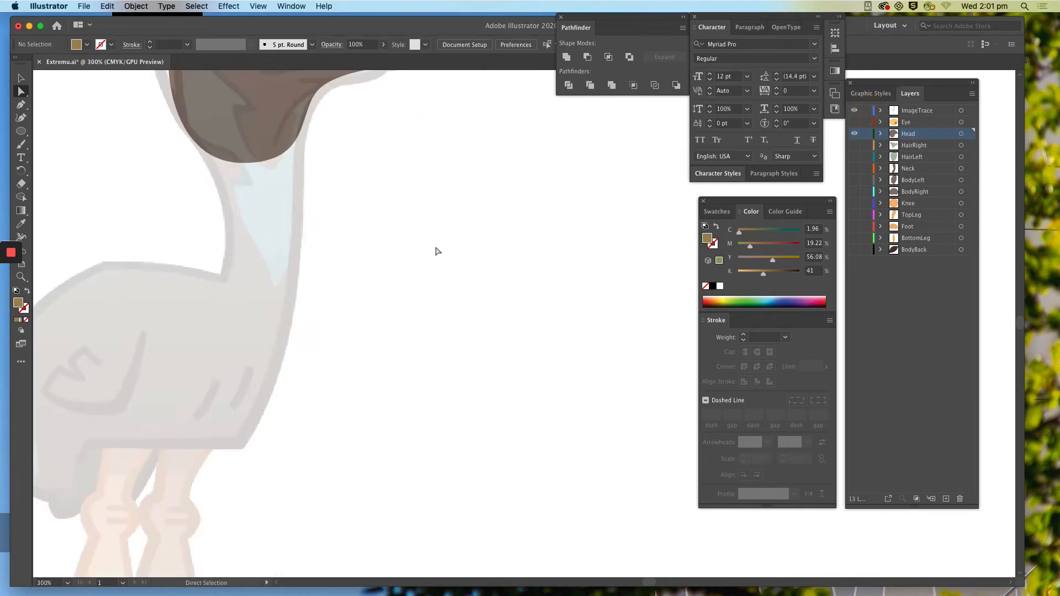
drag(384, 194, 439, 396)
Step: Trace the mouth line from the beak tip to the mouth corner as an open curved path
click(20, 104)
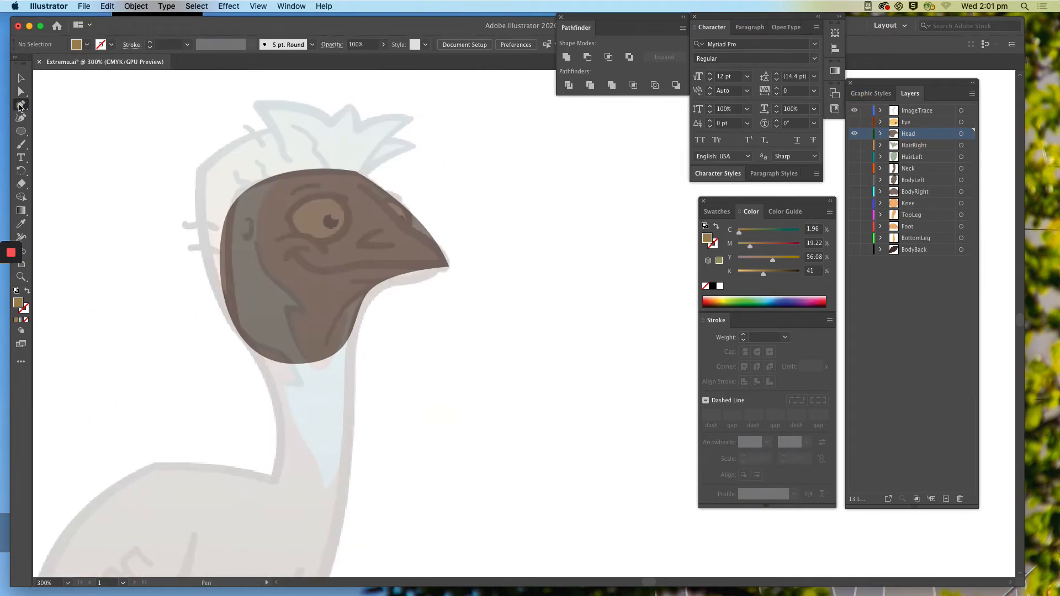
click(436, 265)
drag(365, 265, 300, 265)
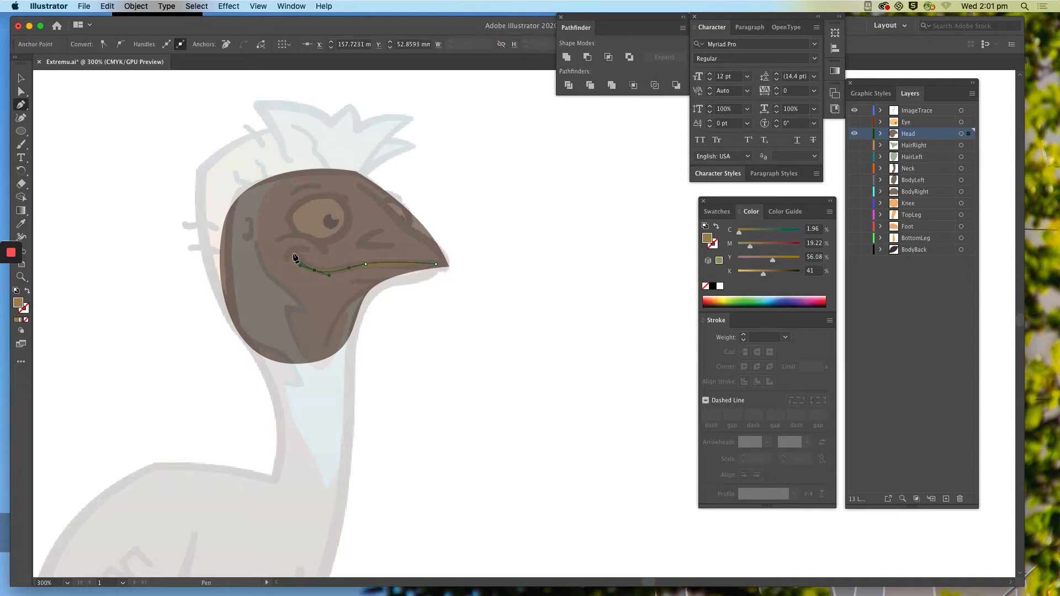
click(295, 255)
super+click(441, 333)
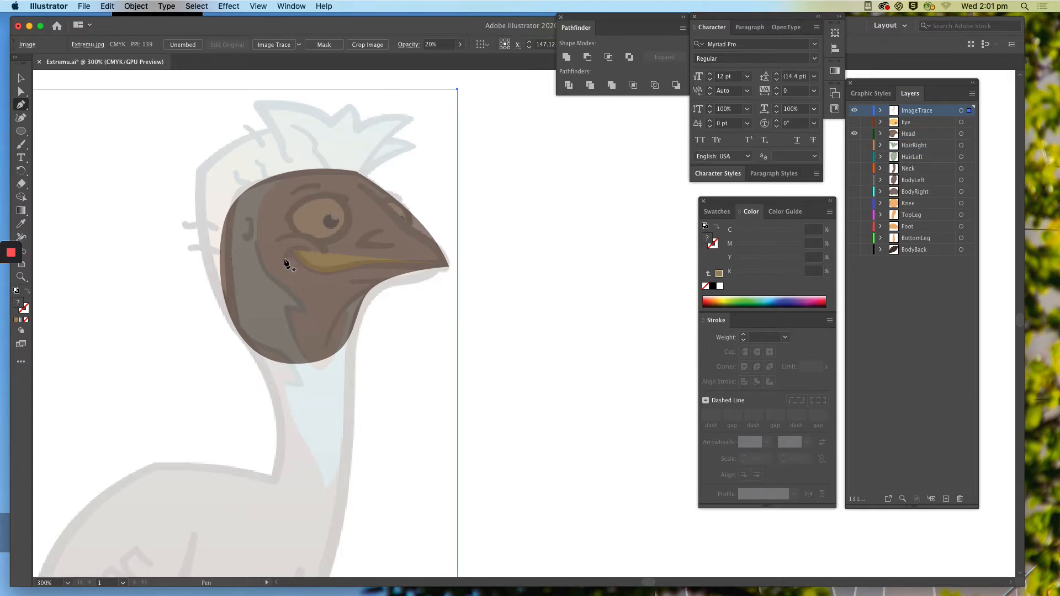
Step: Trace the short crease over the mouth corner as a separate open path
click(284, 260)
drag(326, 252, 328, 252)
super+click(590, 231)
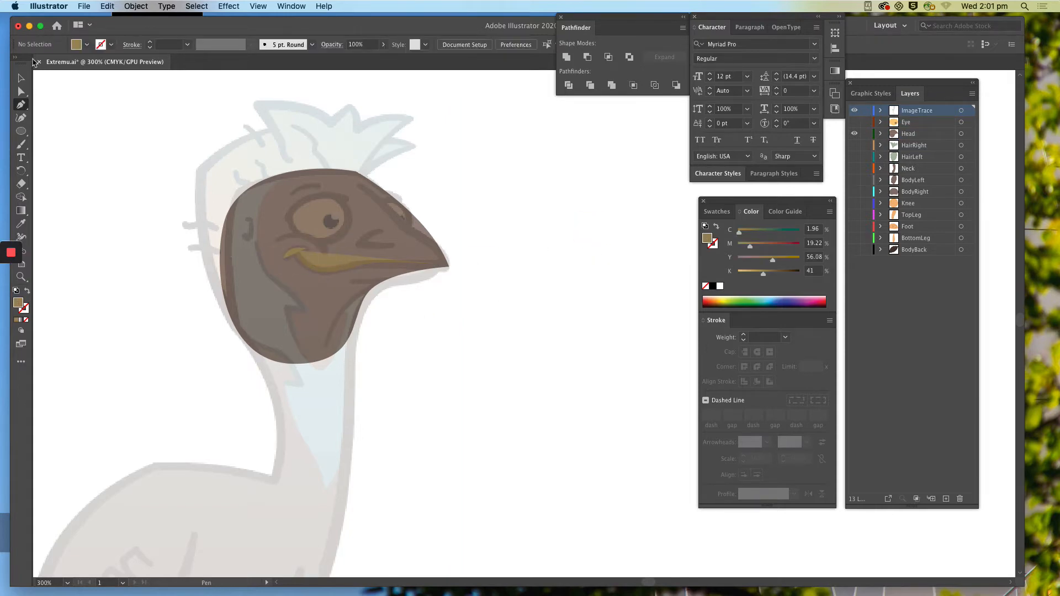
Step: Hide the ImageTrace layer and apply the head's brown to the mouth path with the Eyedropper
click(21, 91)
click(855, 111)
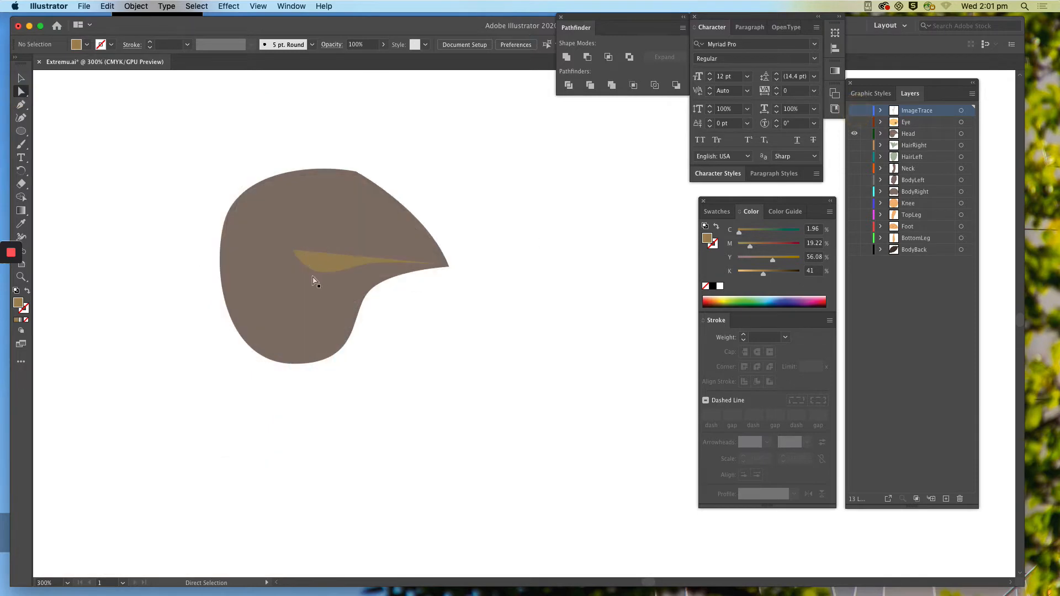
click(324, 266)
click(293, 244)
drag(490, 150, 189, 382)
click(378, 402)
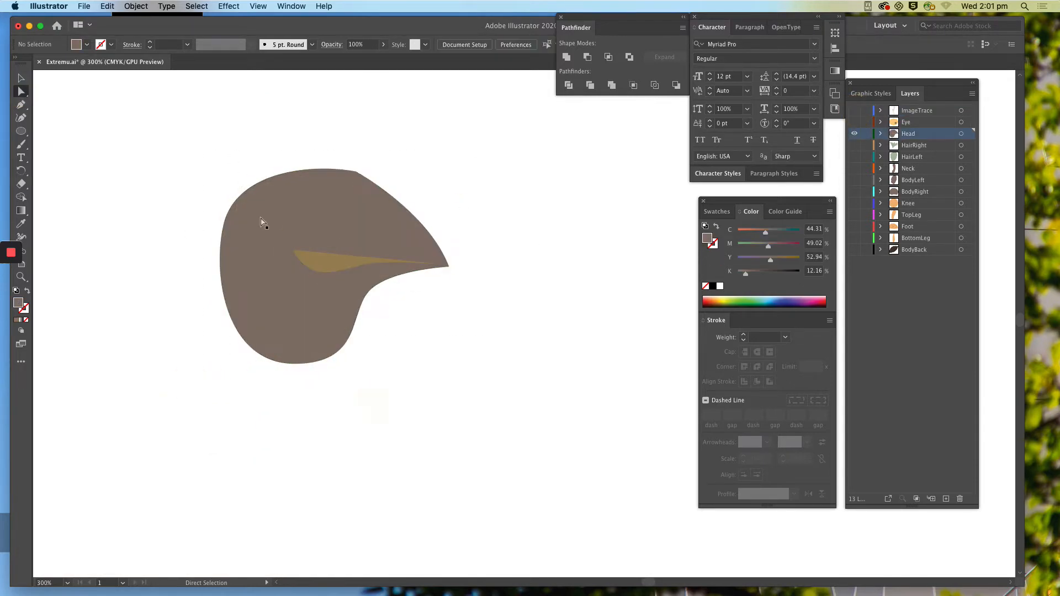
click(315, 265)
key(i)
click(307, 310)
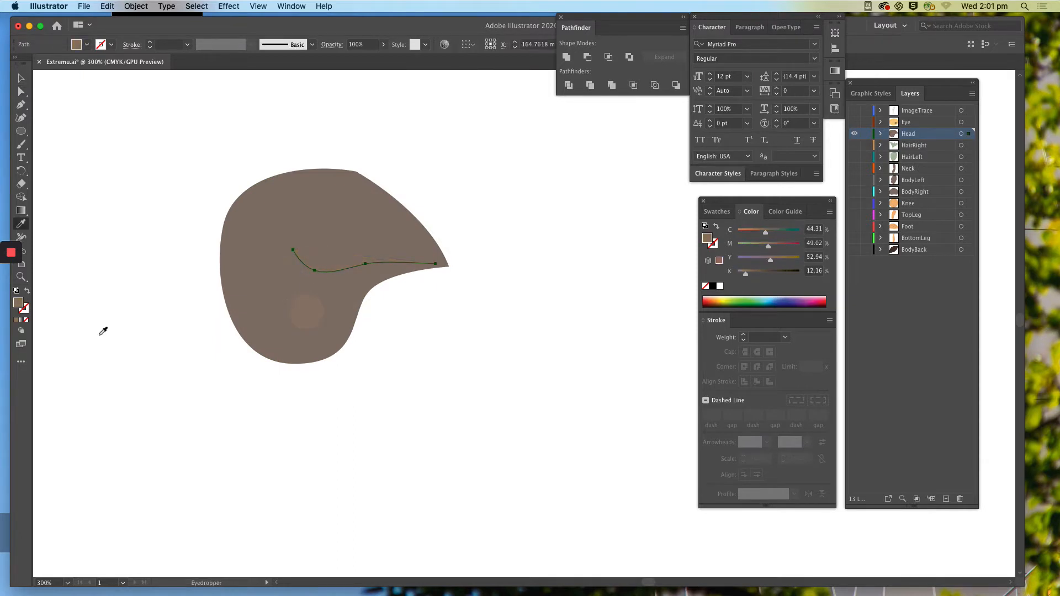
Step: Swap the mouth line's fill and stroke and darken the stroke color to 32% black
click(29, 290)
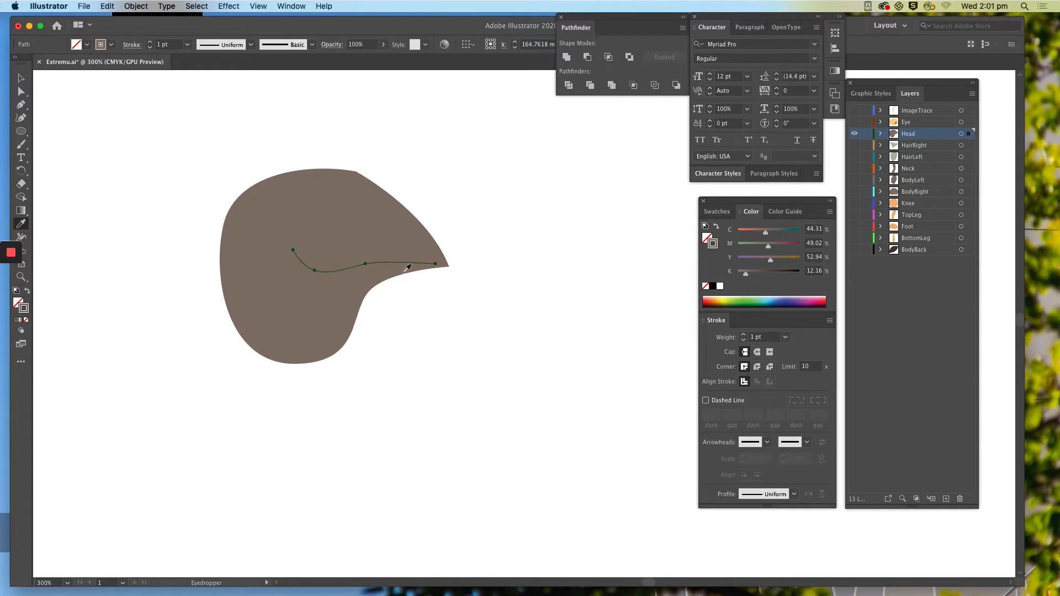
click(752, 274)
click(757, 274)
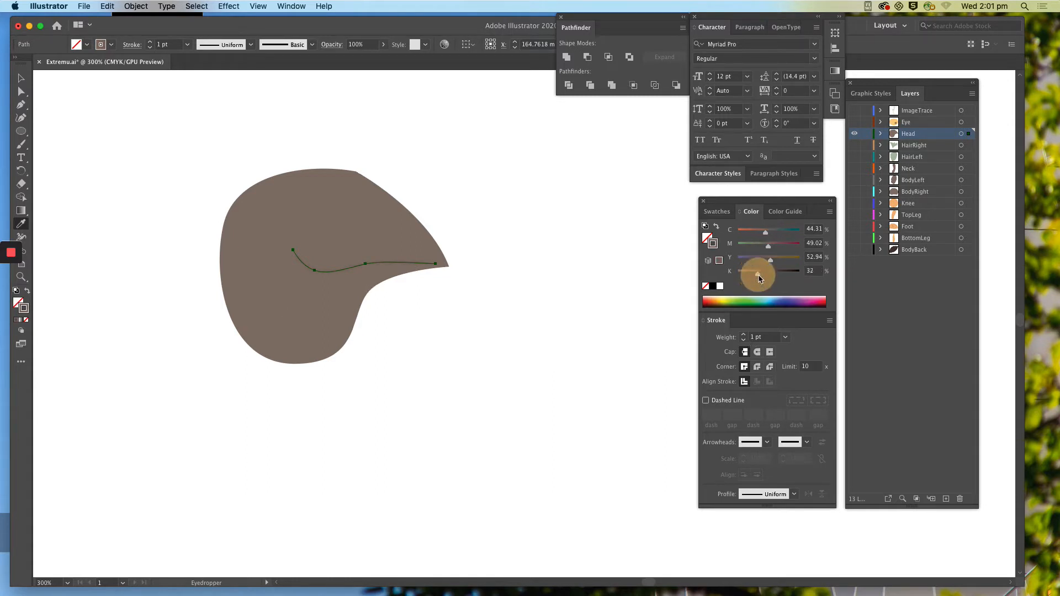
Step: Give the mouth line a 2 pt stroke weight with a round cap and round join
click(744, 335)
click(743, 335)
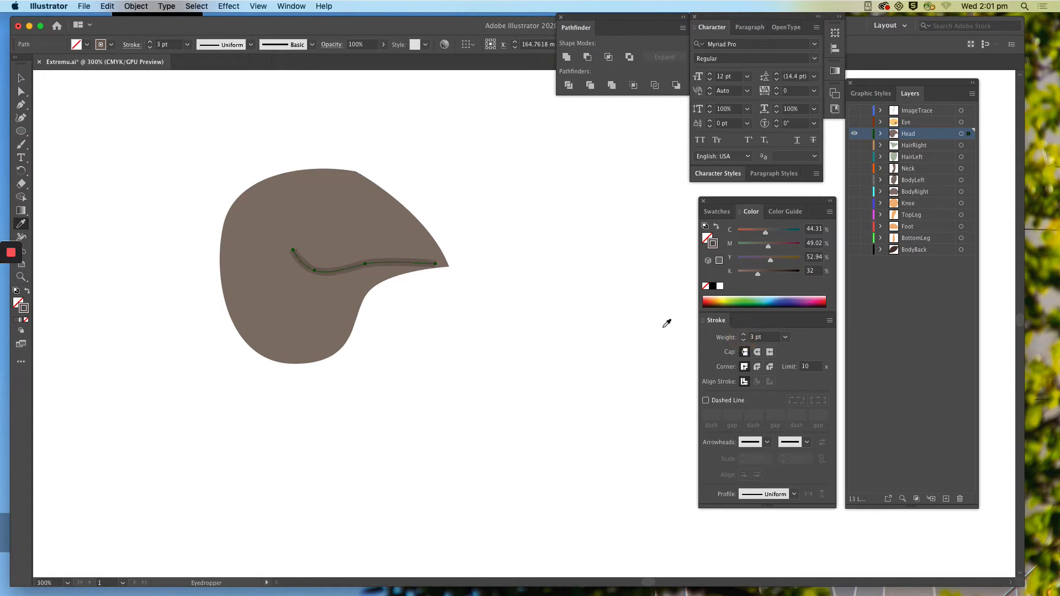
click(744, 340)
click(757, 352)
click(756, 366)
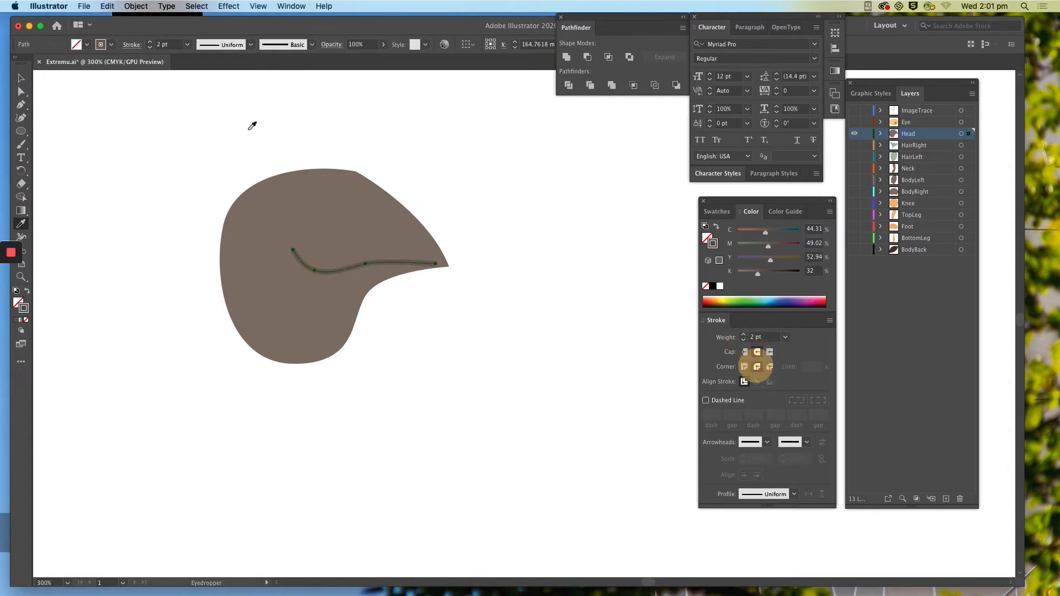
Step: Shift the mouth line slightly toward the beak tip and reshape its curve with the middle anchor's direction handle
click(17, 93)
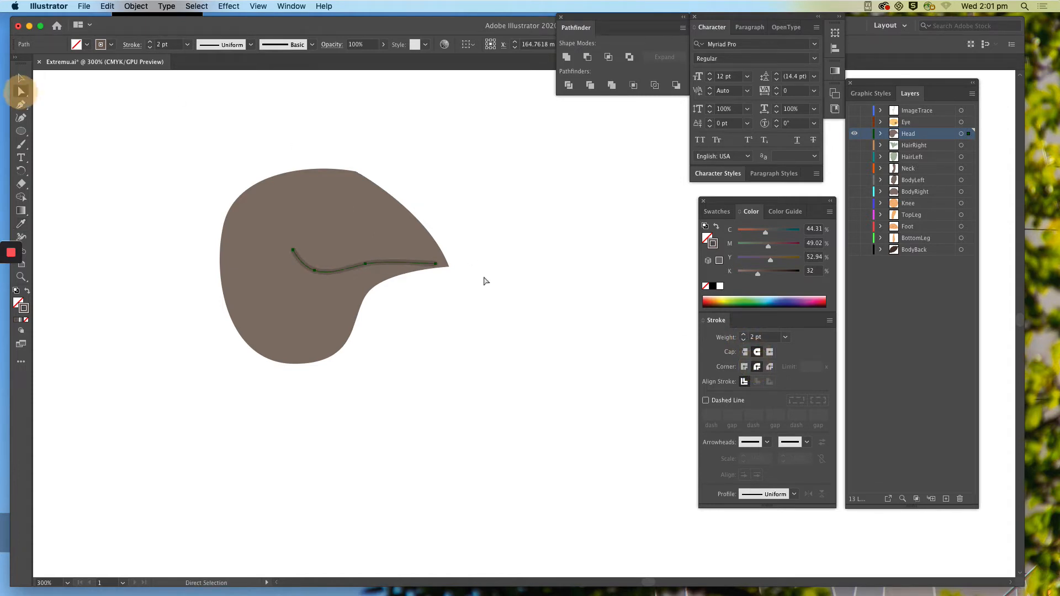
click(436, 265)
click(462, 297)
click(379, 262)
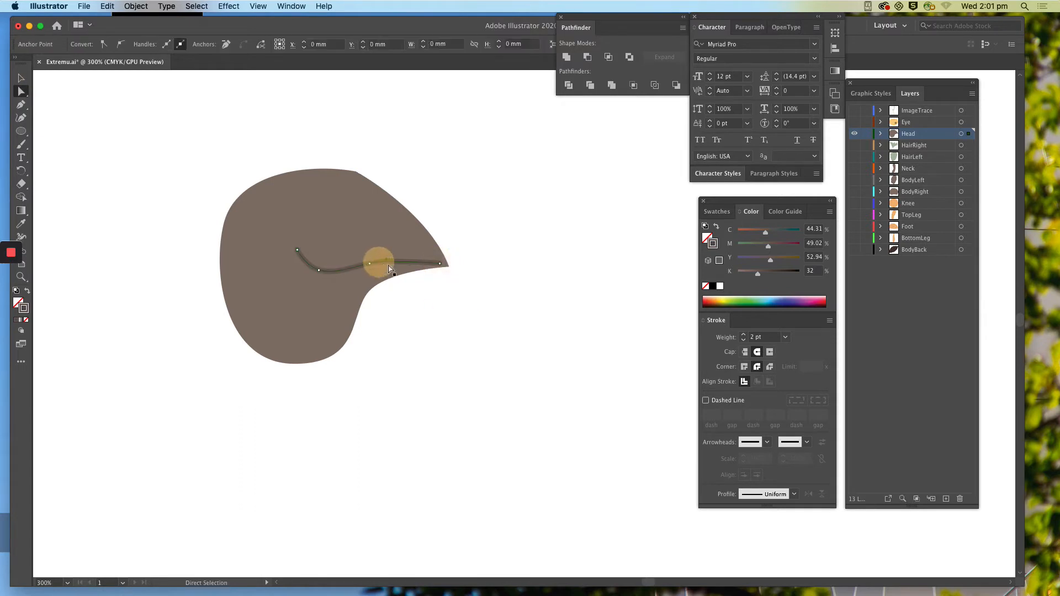
click(398, 257)
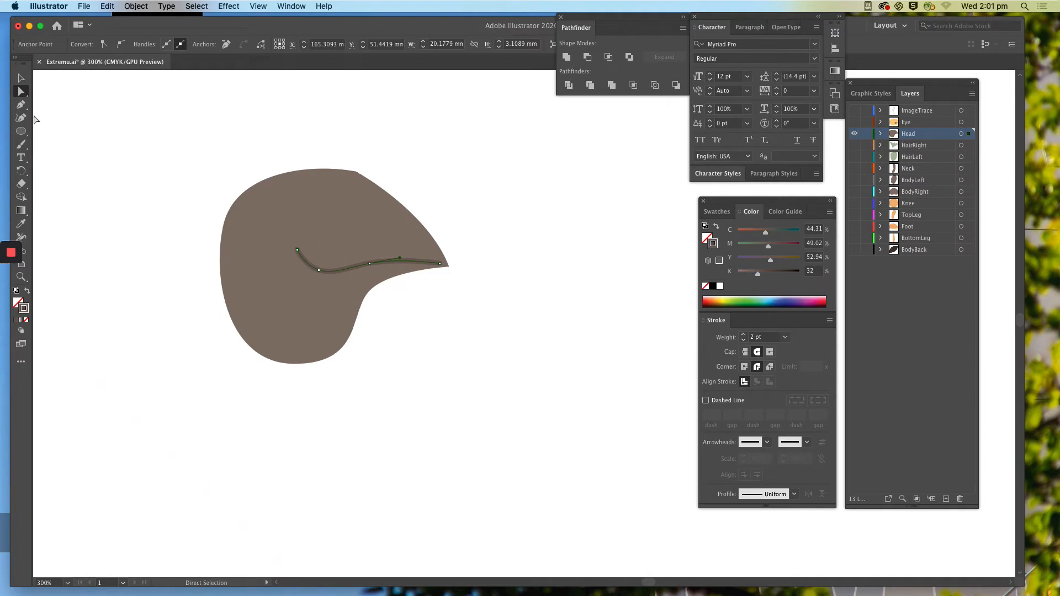
Step: Draw a short arched crease over the mouth corner on the Head layer as an open stroked path
click(20, 104)
click(285, 256)
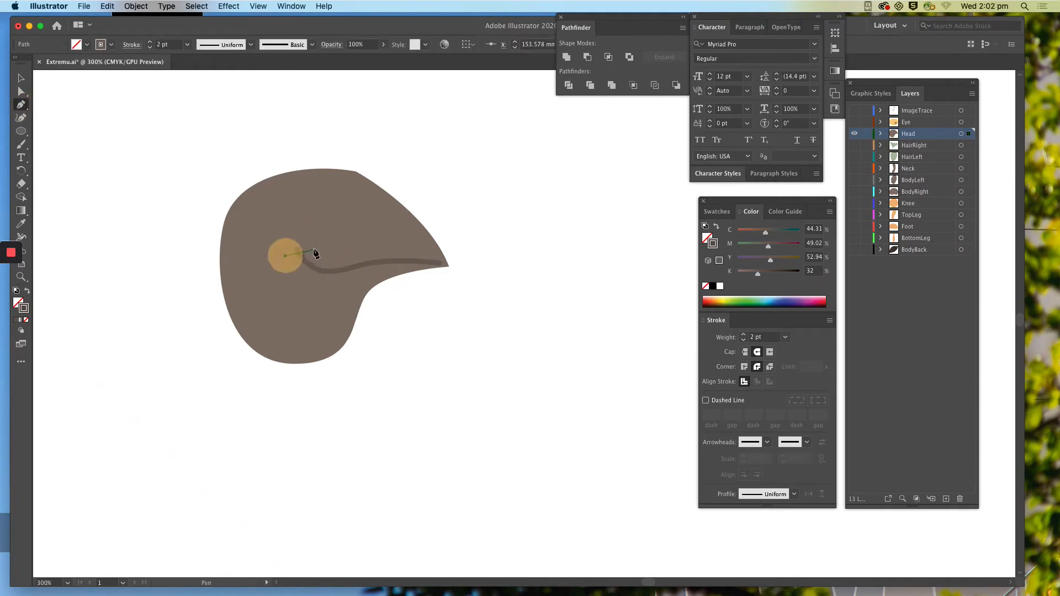
drag(310, 244, 329, 249)
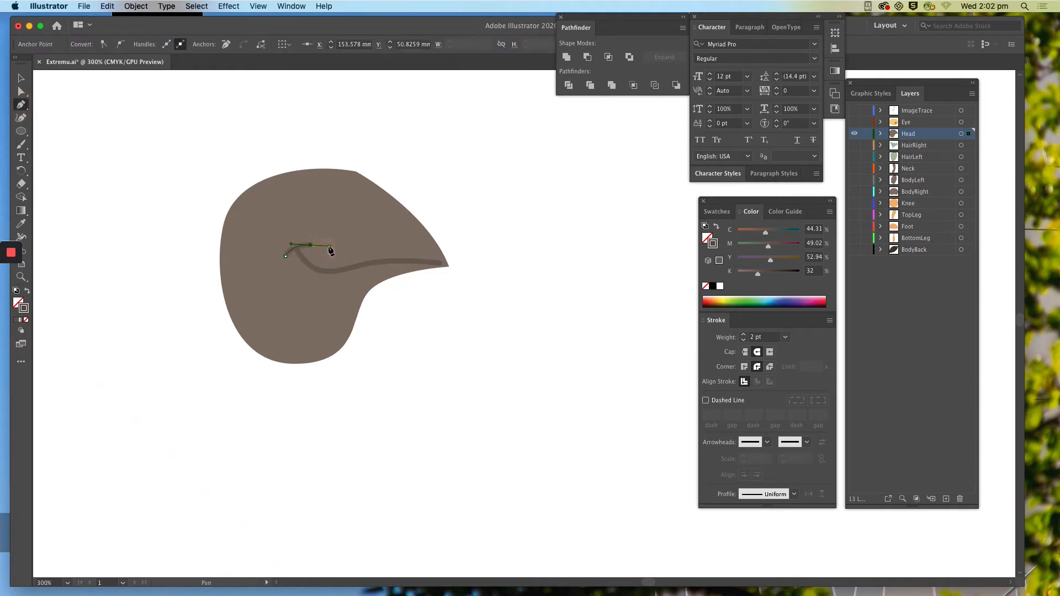
super+click(520, 278)
Step: Show all bird layers from Eye to BodyBack and make Eye the active layer
key(super+0)
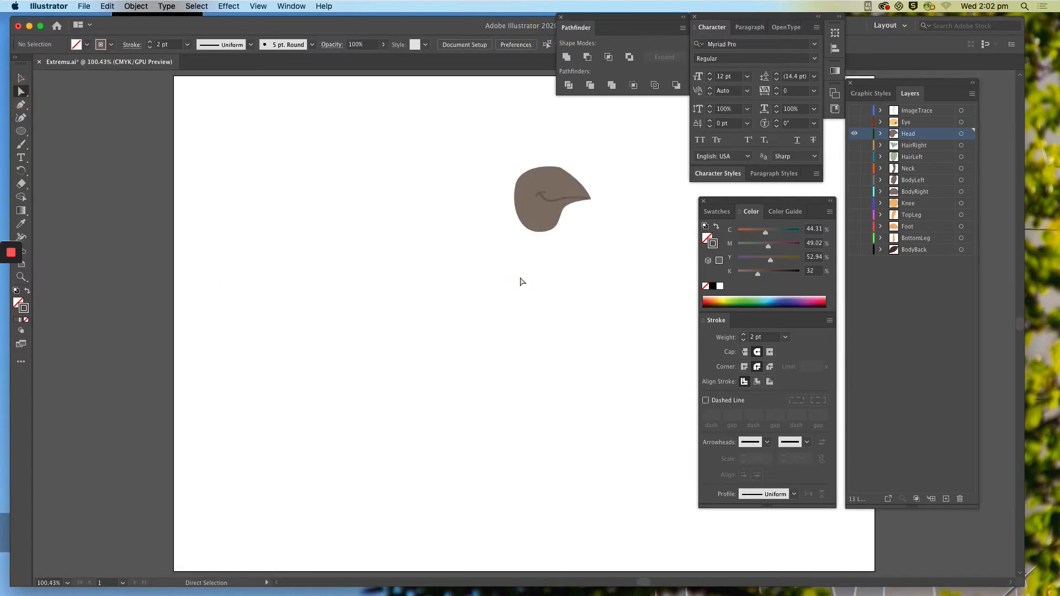
drag(855, 123, 856, 251)
click(642, 278)
drag(605, 340, 452, 338)
key(super+equal)
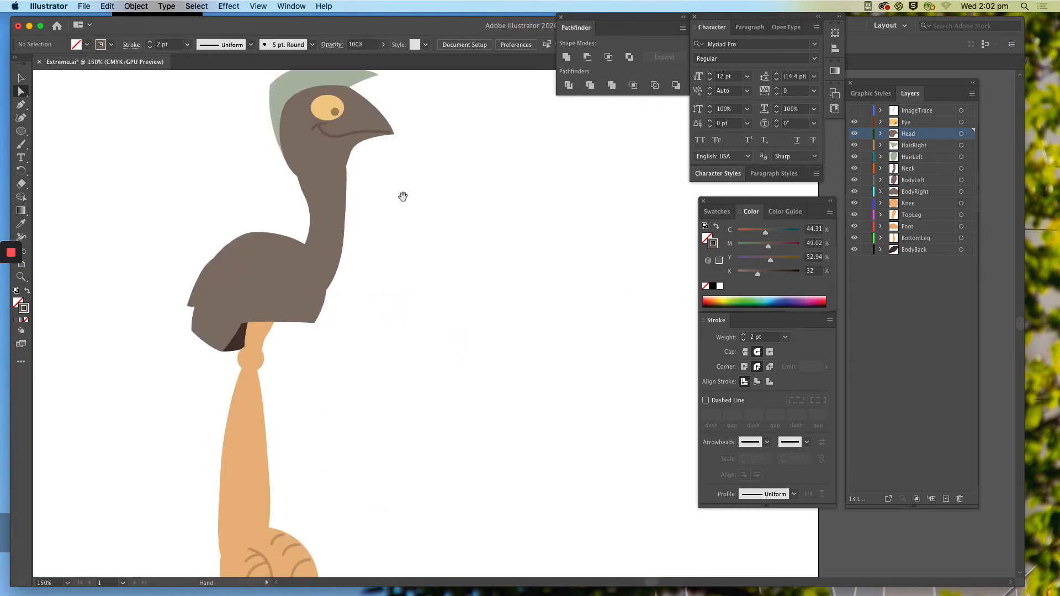
drag(402, 195, 399, 218)
click(910, 124)
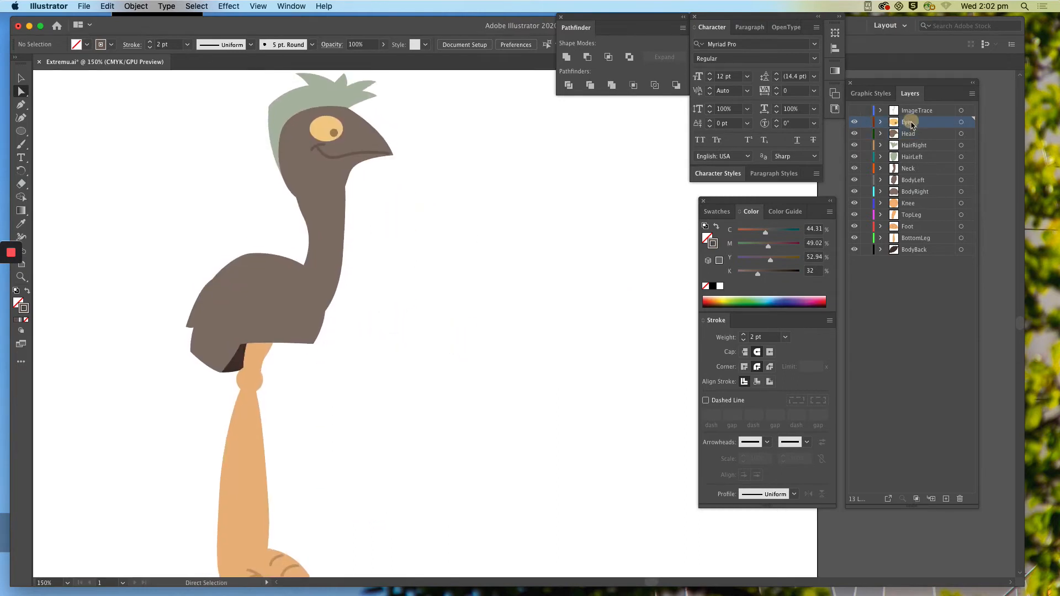
key(super+equal)
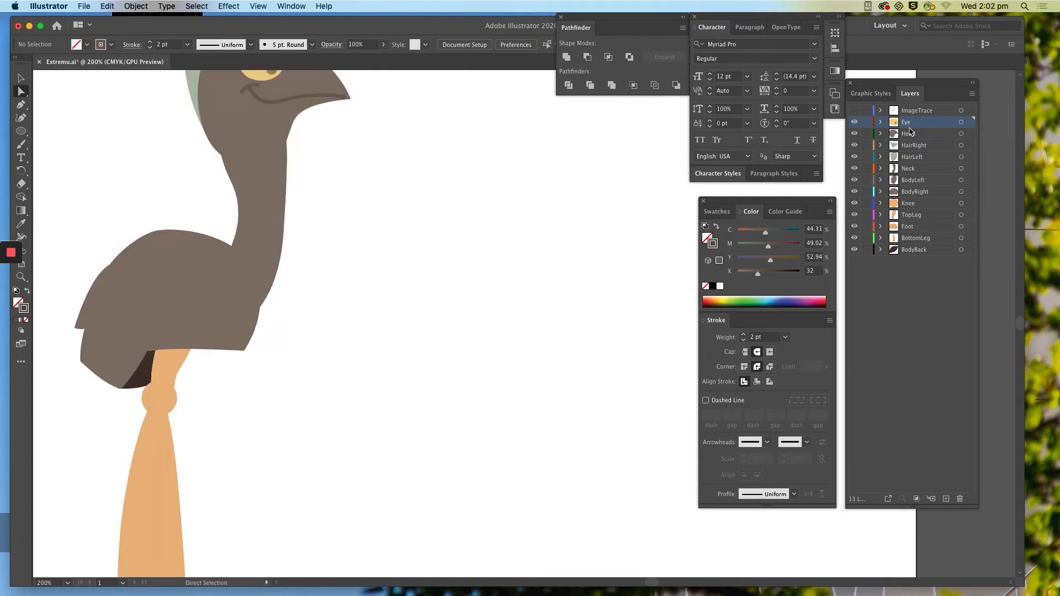
Step: Duplicate the Eye layer and rename the copy EyeHalfClosed
drag(443, 182, 523, 327)
key(super+equal)
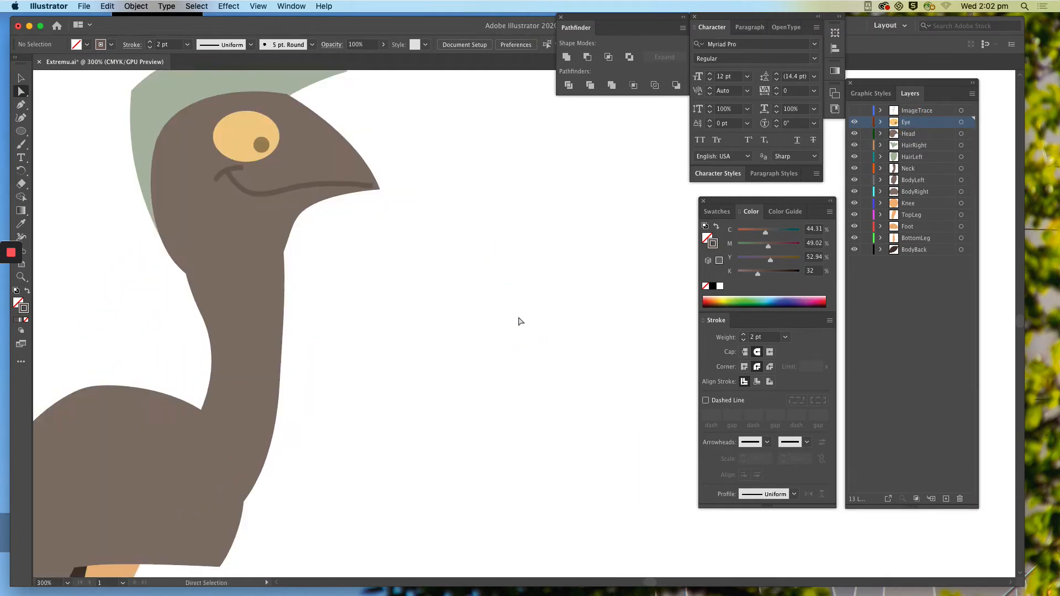
drag(423, 232, 515, 355)
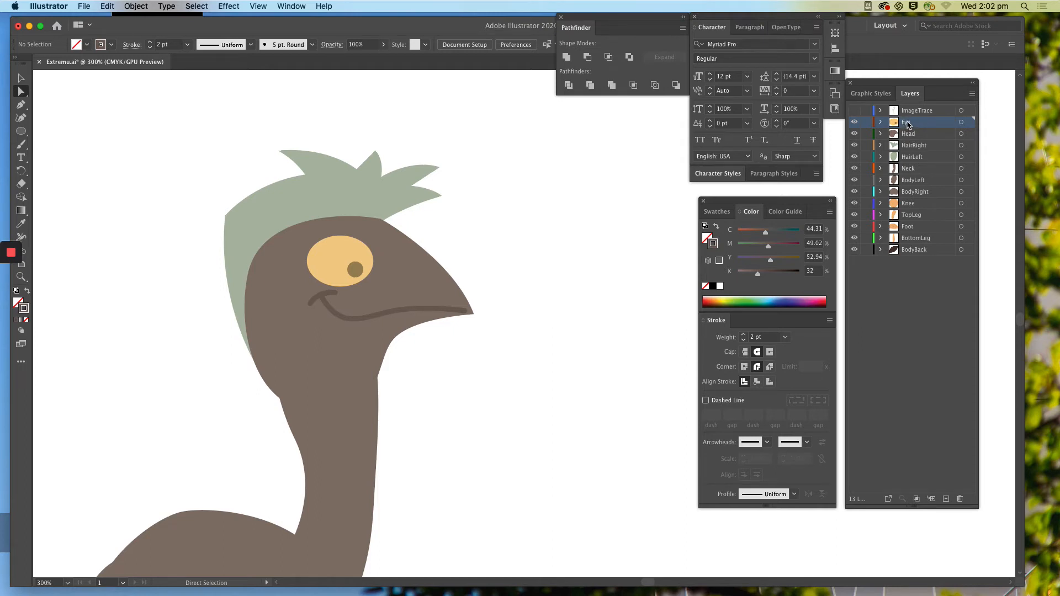
drag(908, 125, 943, 497)
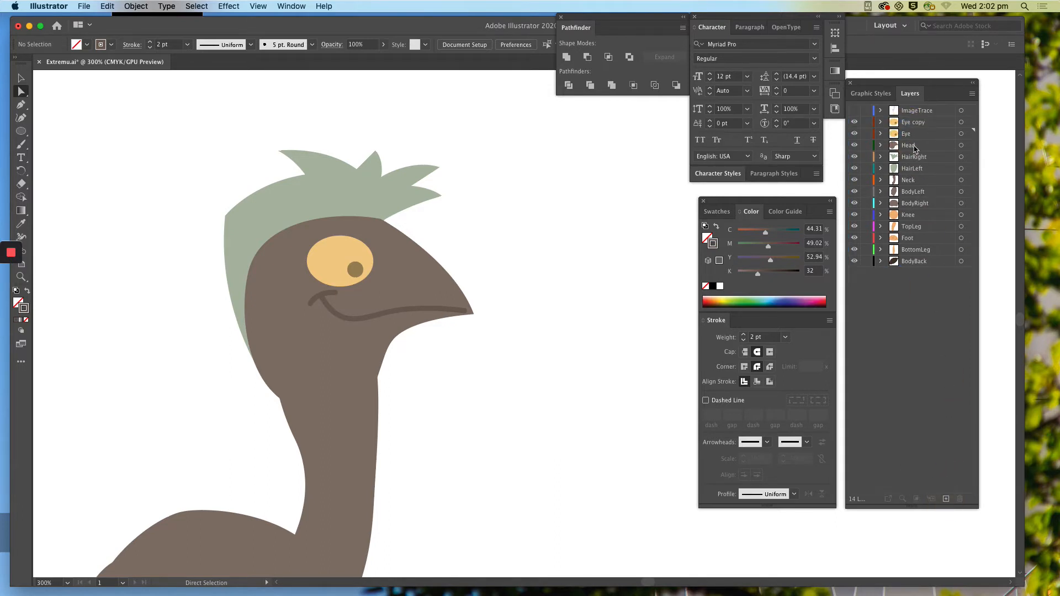
double_click(910, 123)
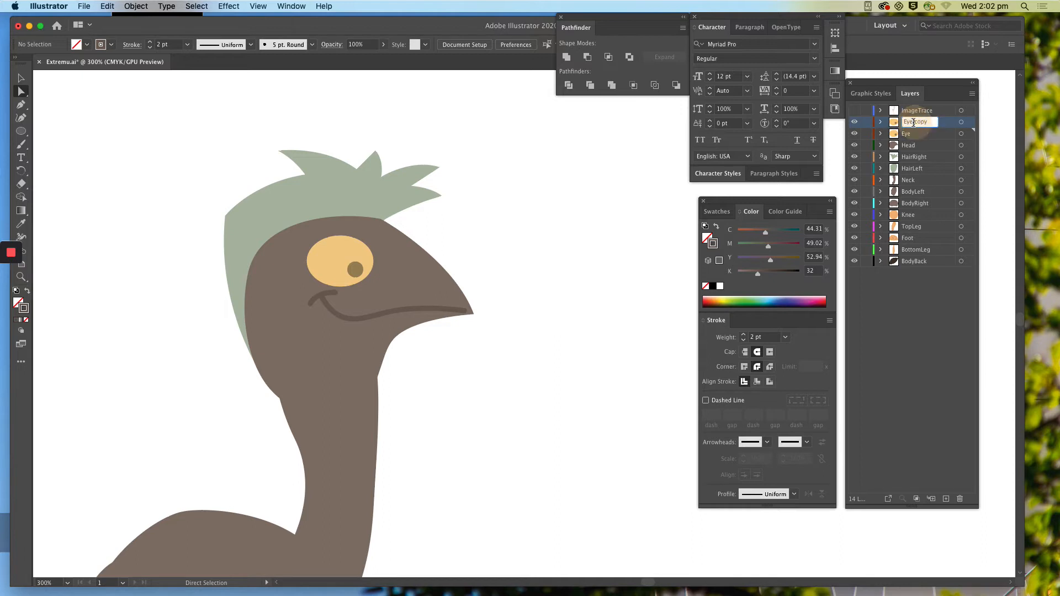
drag(912, 123, 931, 123)
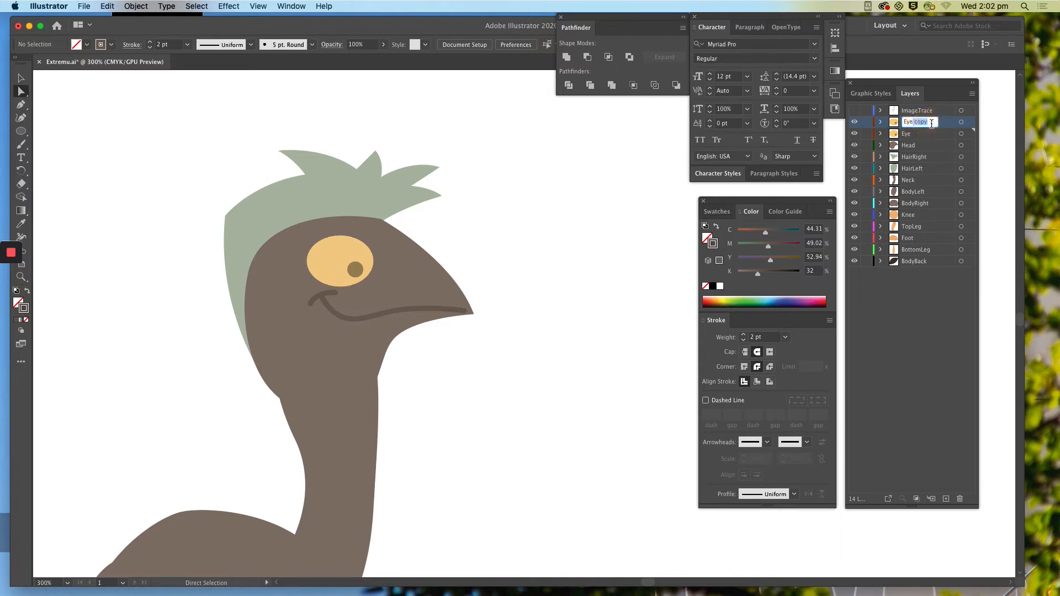
text(HalfClosed)
click(913, 370)
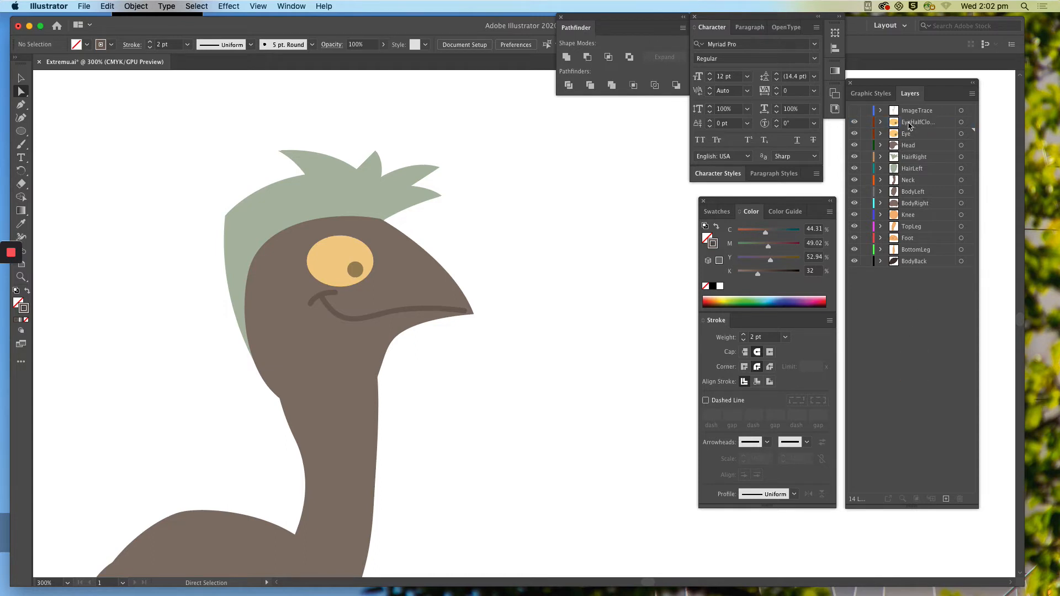
Step: Duplicate the EyeHalfClosed layer and rename the new top copy so its name begins with EyeClosed
click(910, 123)
drag(906, 125, 946, 499)
double_click(919, 122)
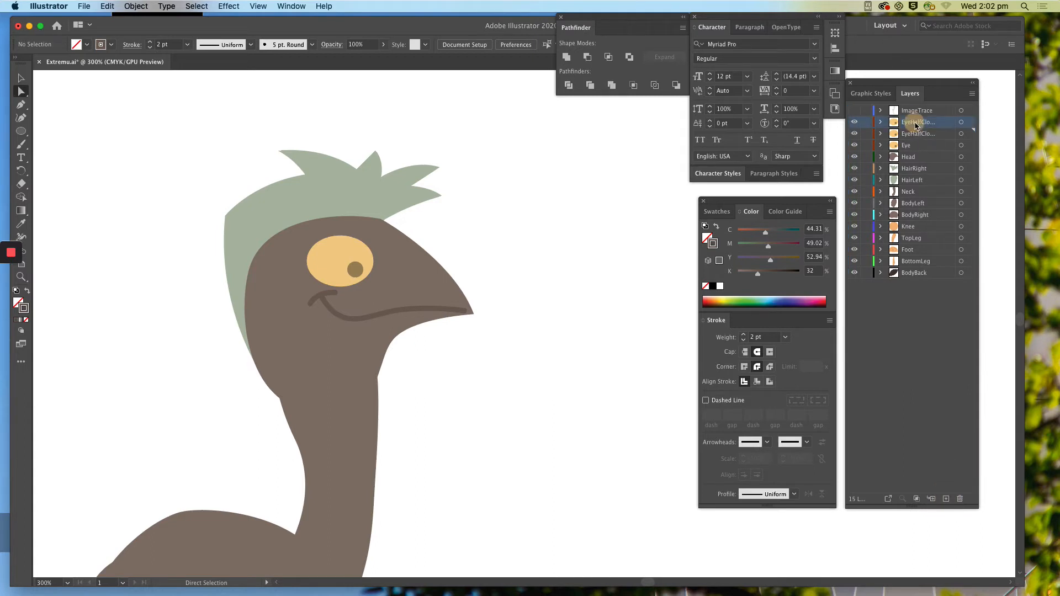
click(923, 122)
key(BackSpace)
key(BackSpace)
key(BackSpace)
Step: Show only the EyeClosed layer, delete its pupil and darken the eye ellipse's fill to 25% black
drag(854, 122, 854, 210)
click(855, 122)
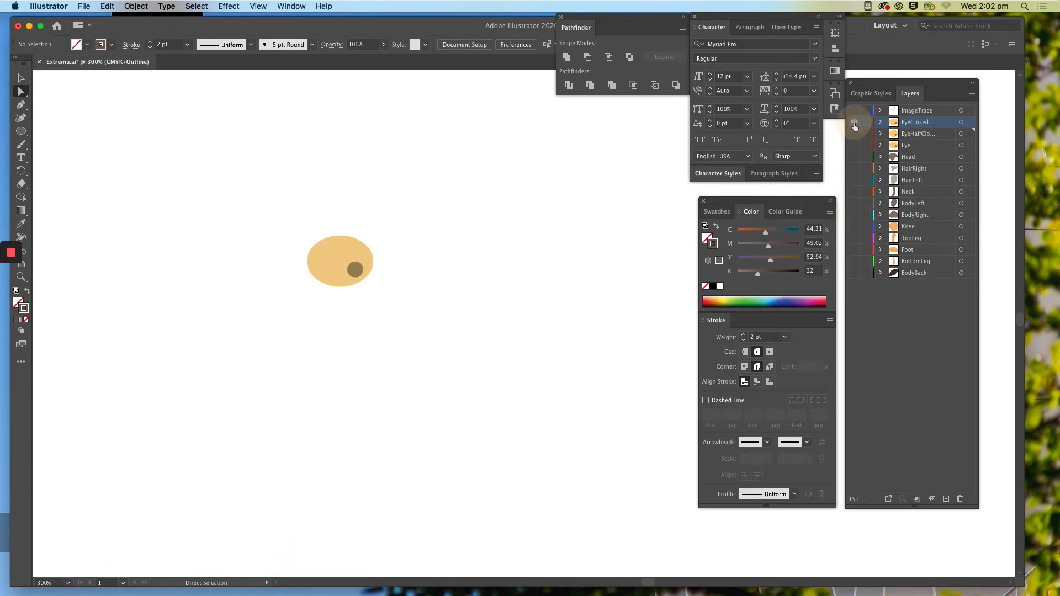
click(356, 270)
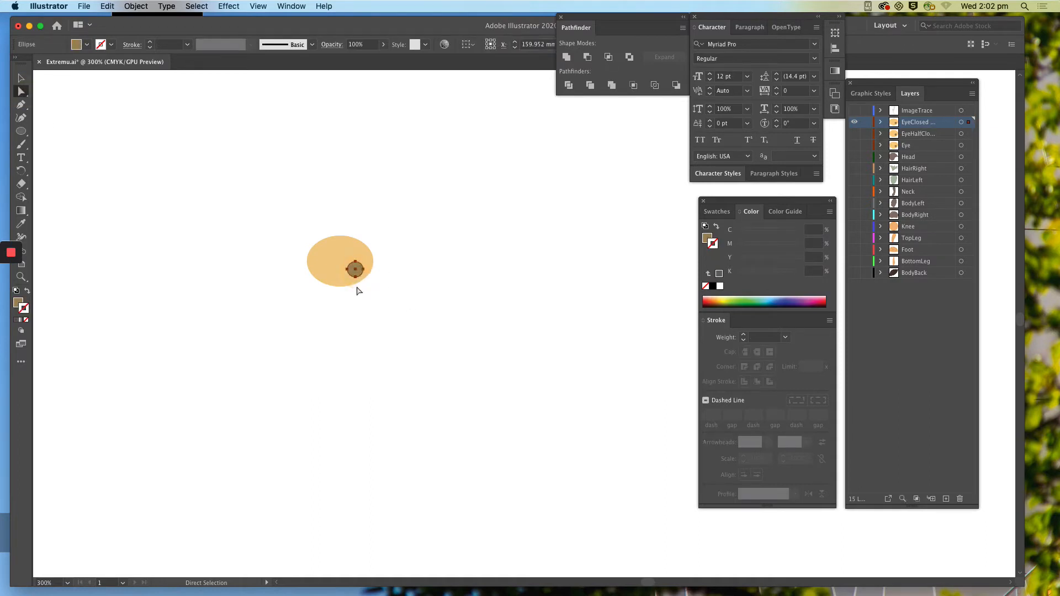
click(707, 238)
drag(747, 275, 753, 275)
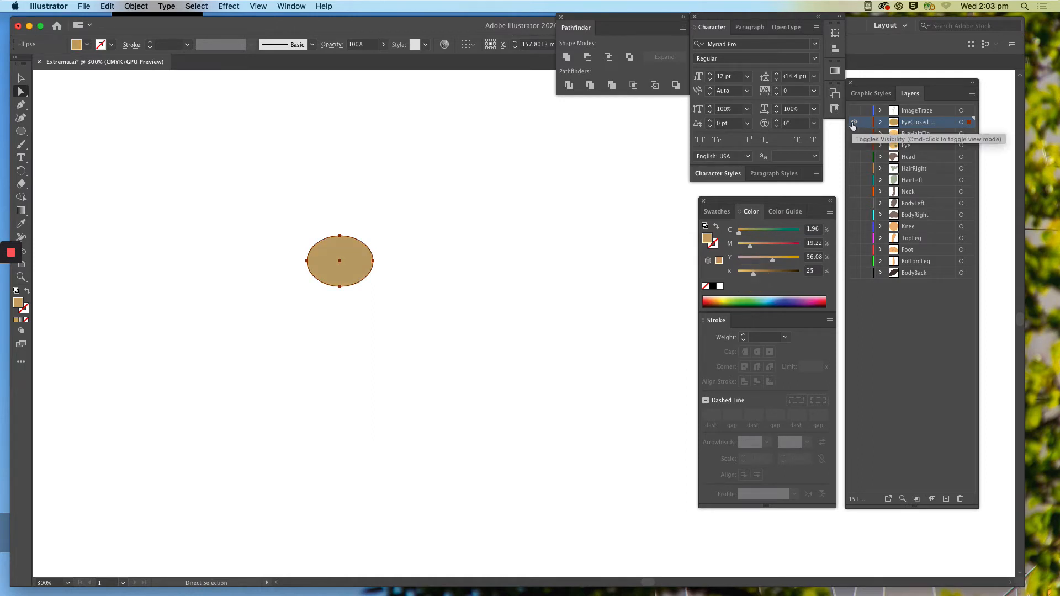
Step: Show only the EyeHalfClosed layer, make it active and delete its pupil
click(853, 126)
click(853, 134)
click(915, 133)
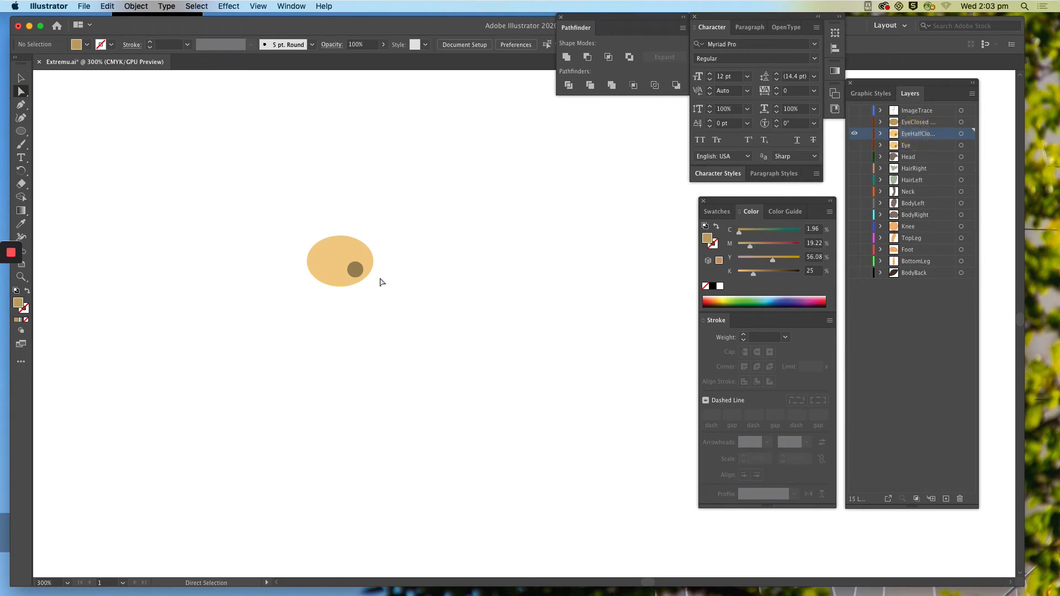
click(358, 271)
key(Delete)
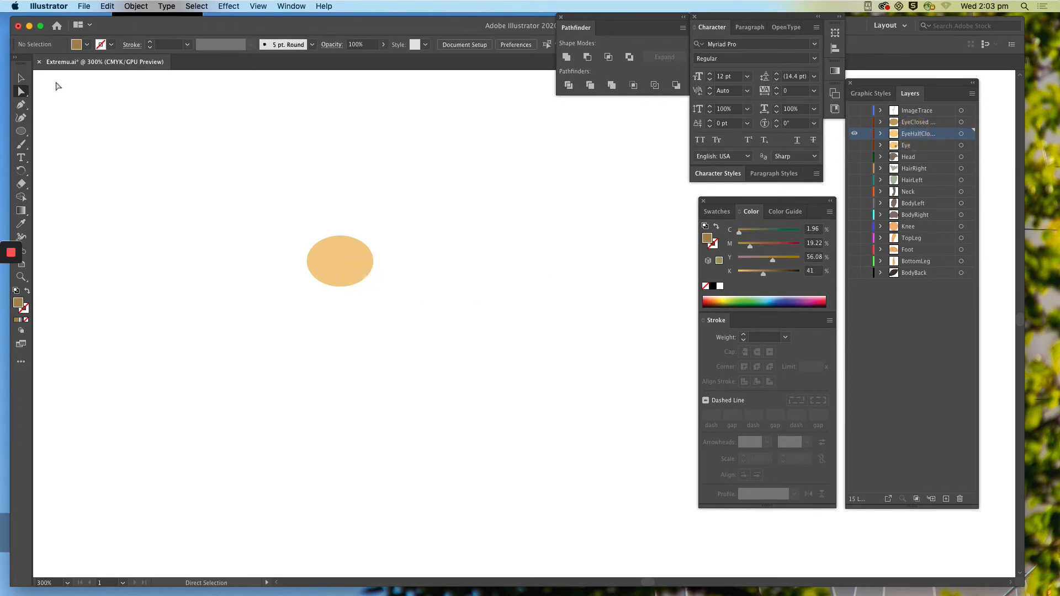
Step: Draw a closed almond shape across the middle of the eye ellipse with the Pen tool, its tips extending past both sides
click(21, 105)
click(304, 263)
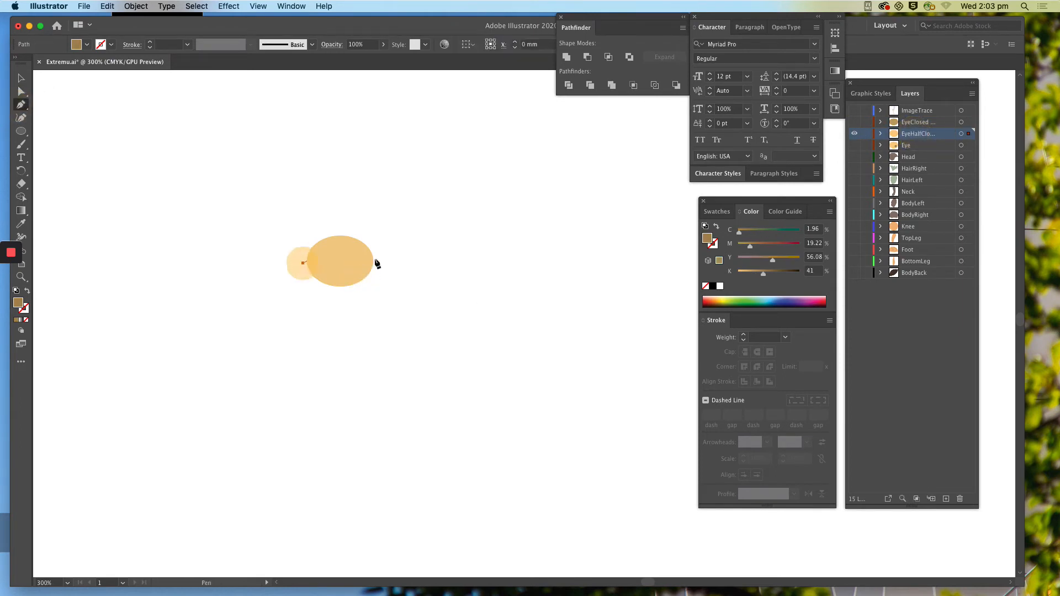
drag(381, 257, 436, 283)
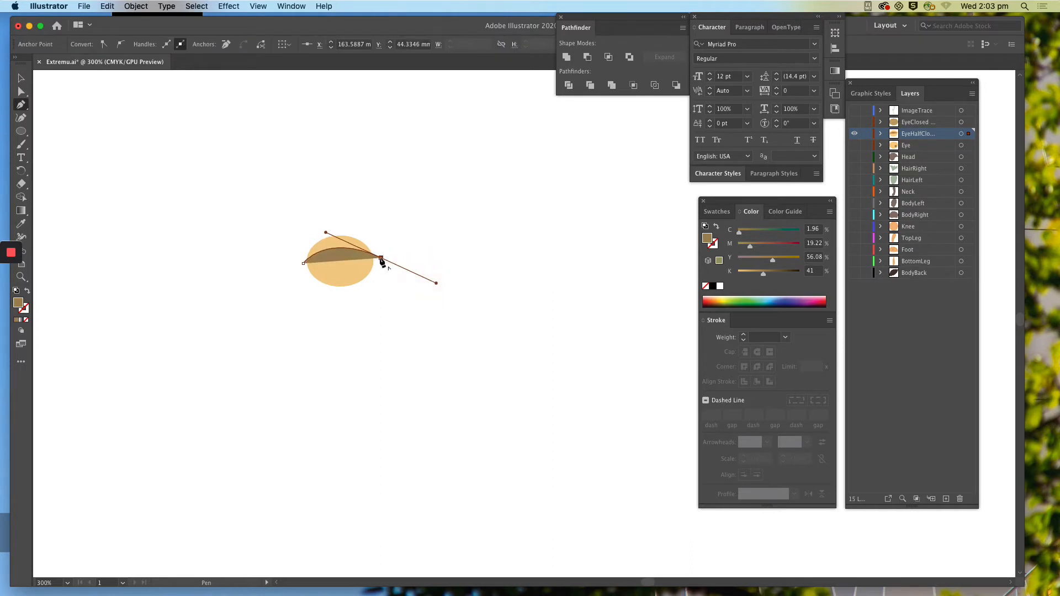
click(380, 258)
drag(303, 264, 261, 234)
Step: Divide the eye ellipse with the almond shape and delete the middle pieces, keeping only the upper and lower eyelids
click(21, 91)
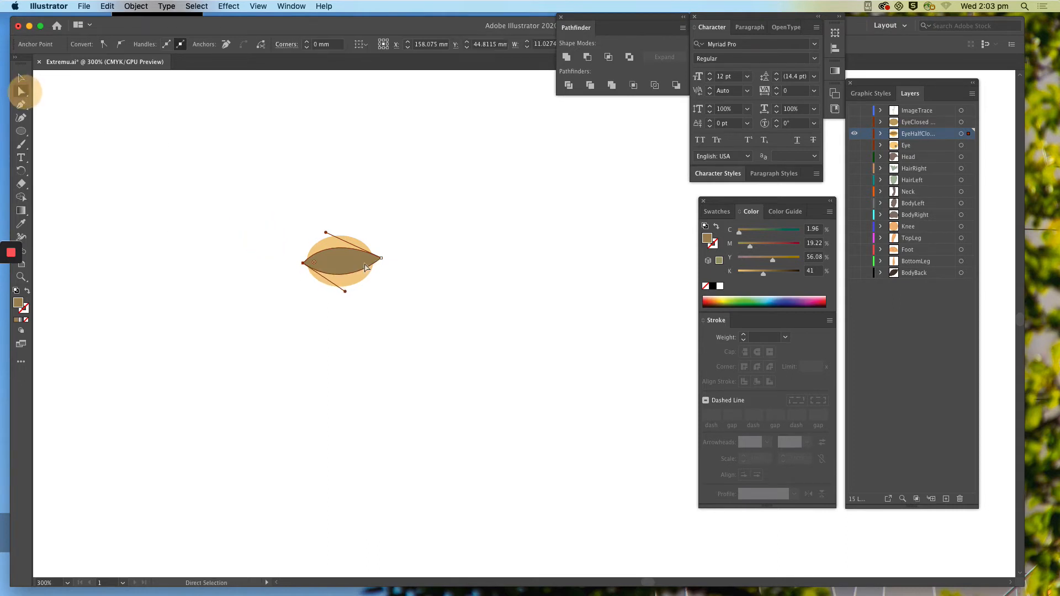
click(322, 245)
shift+click(335, 266)
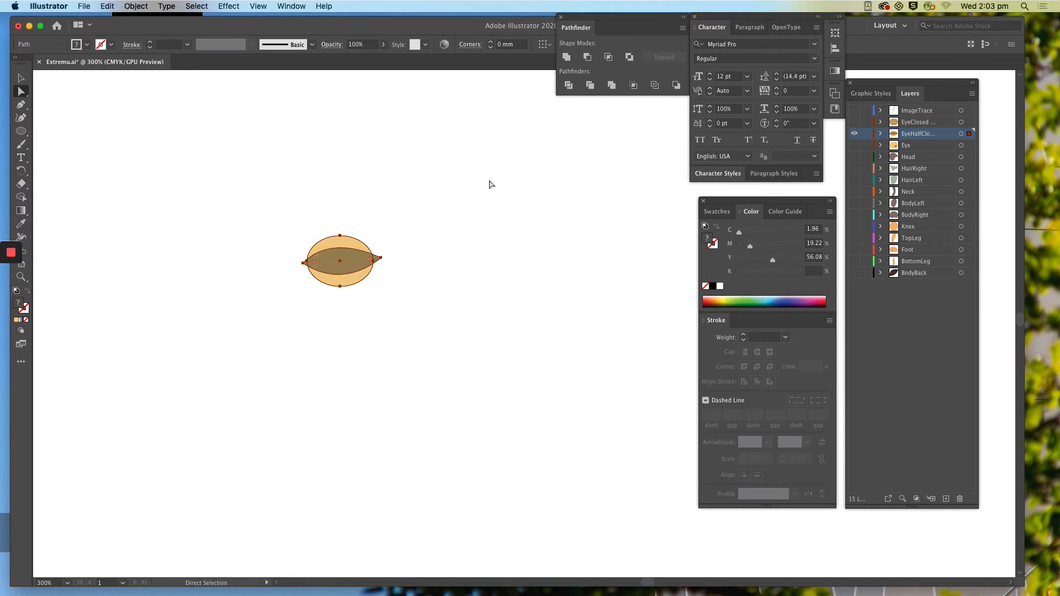
click(567, 85)
click(339, 286)
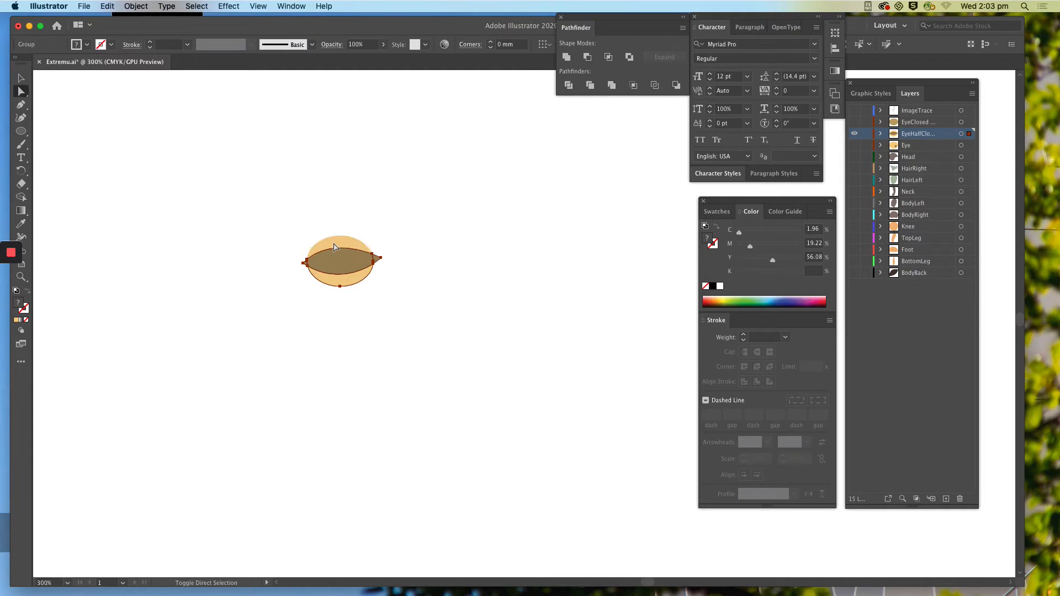
shift+click(334, 283)
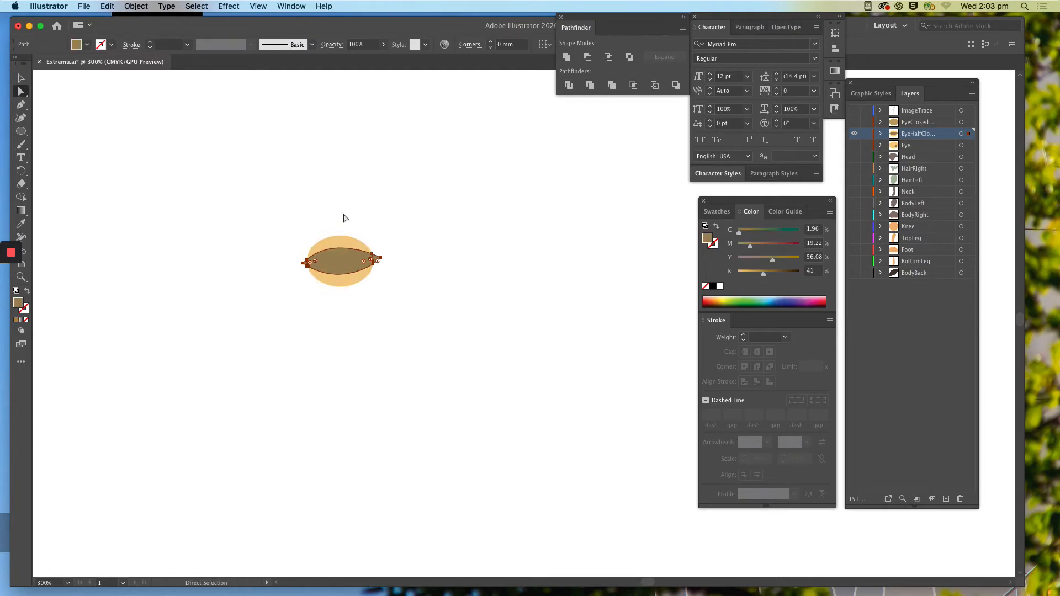
key(Delete)
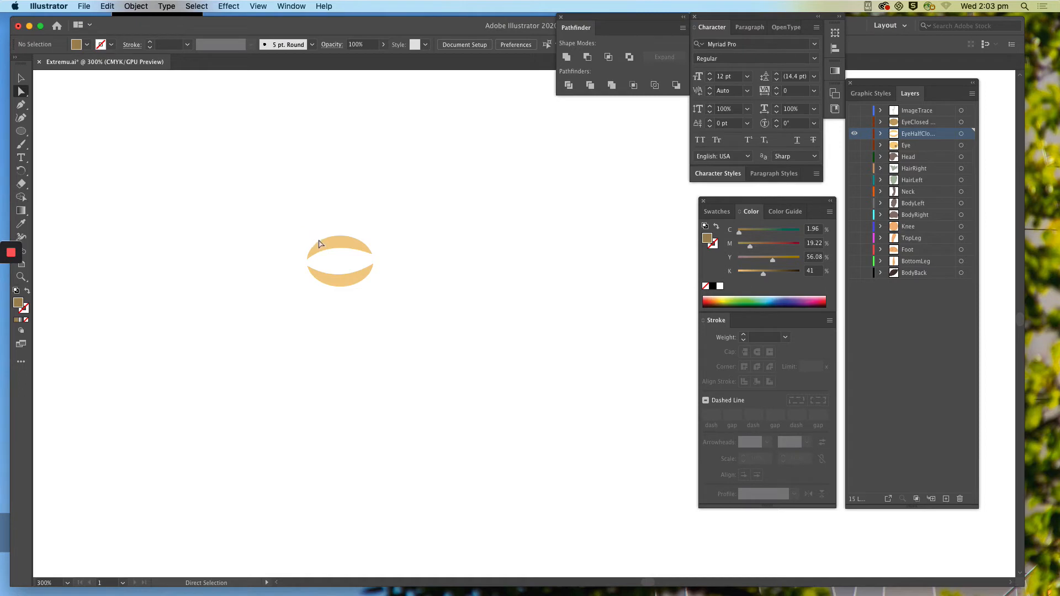
Step: Show the EyeClosed layer and move EyeHalfClosed into it, above the closed-eye ellipse
click(855, 122)
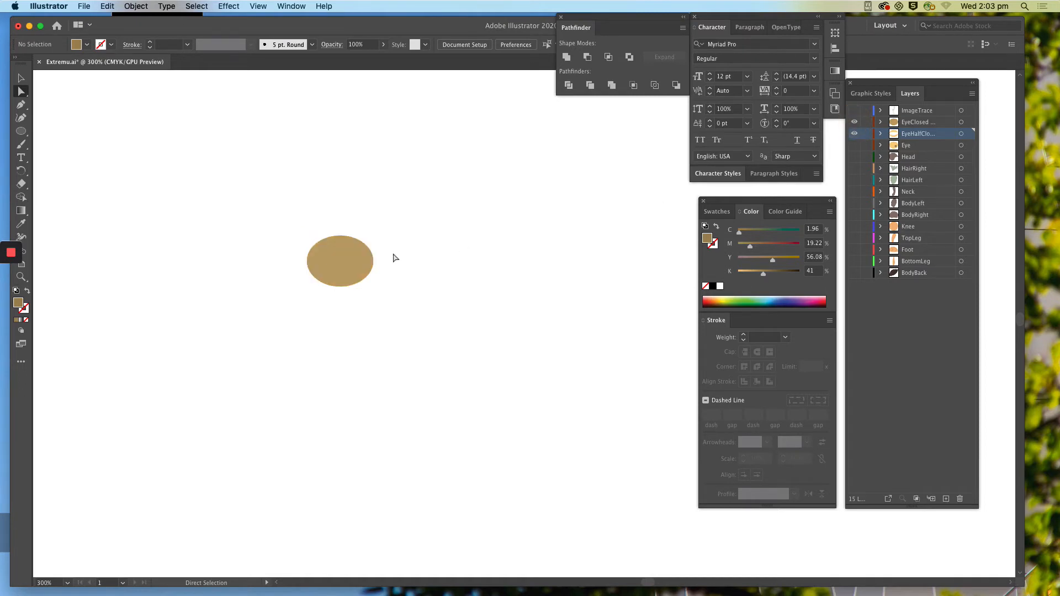
click(854, 122)
click(355, 282)
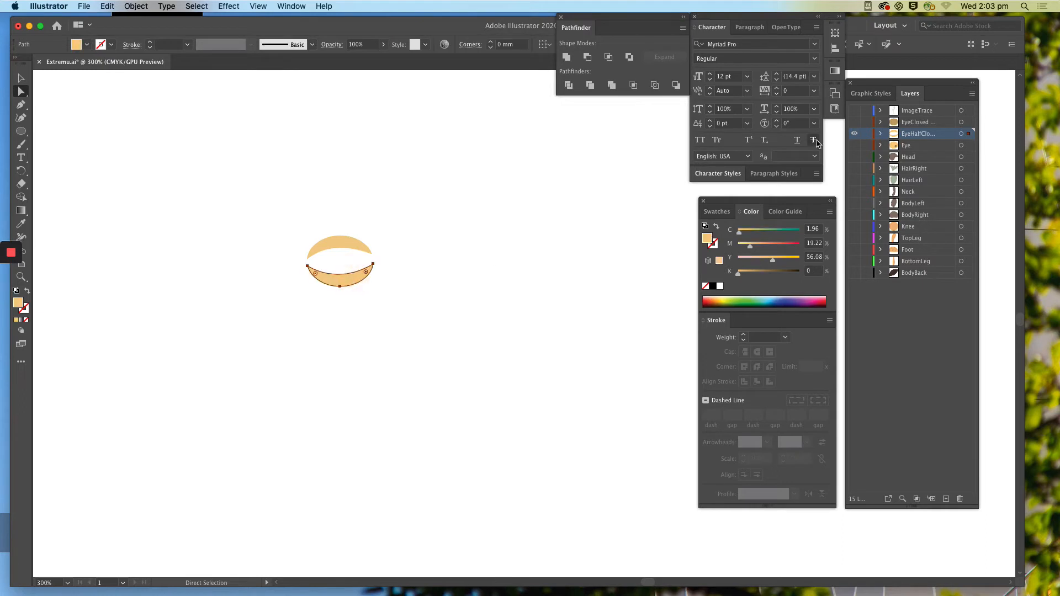
click(855, 122)
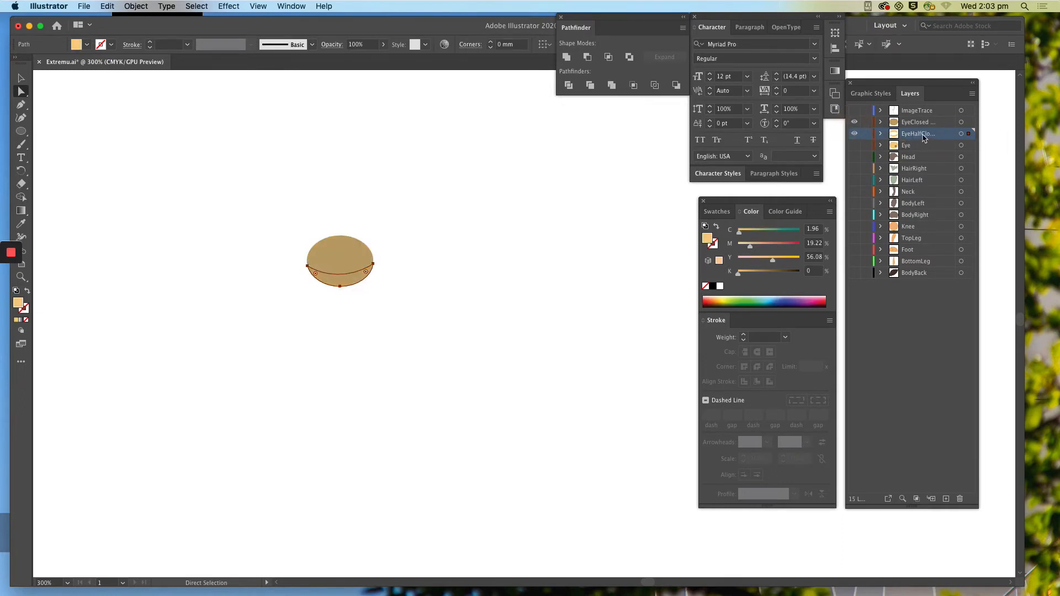
click(917, 122)
drag(920, 132, 920, 122)
click(467, 329)
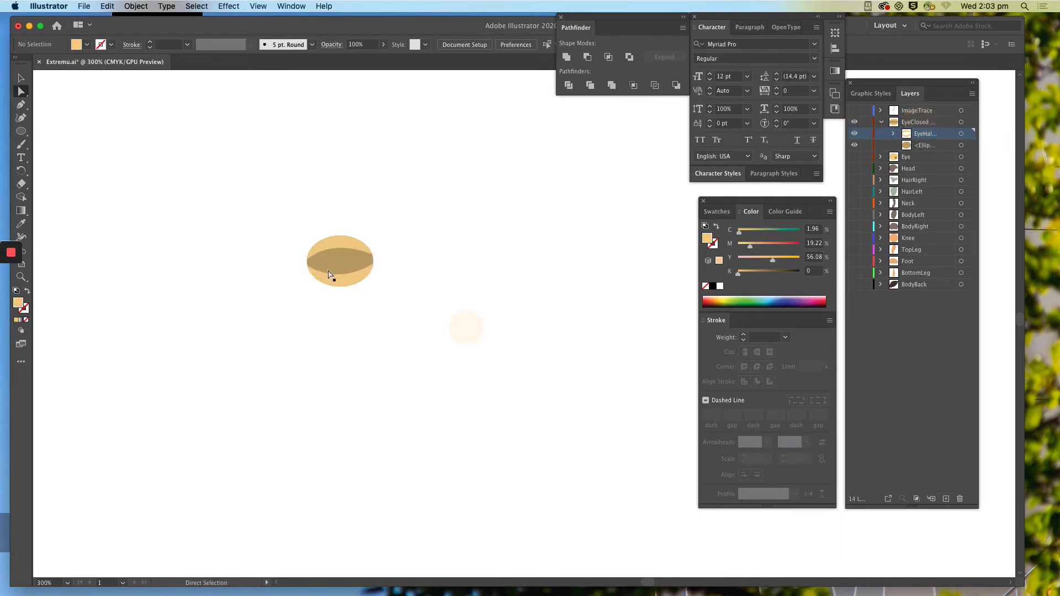
Step: Recolor both half-closed eyelids with the darker fill sampled from the closed-eye ellipse
click(337, 281)
shift+click(338, 241)
key(i)
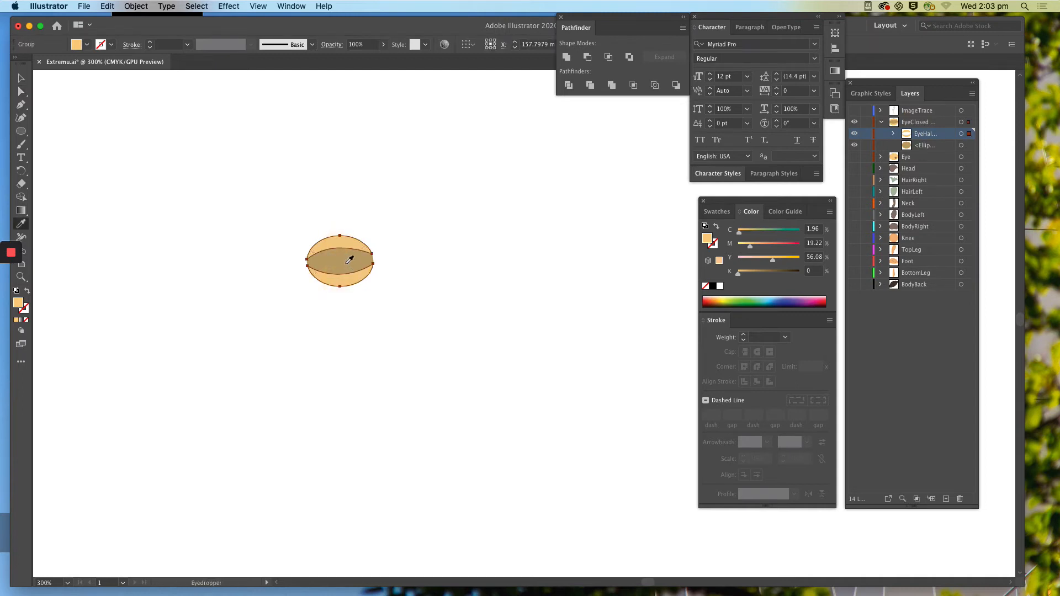
click(346, 264)
click(24, 92)
click(433, 173)
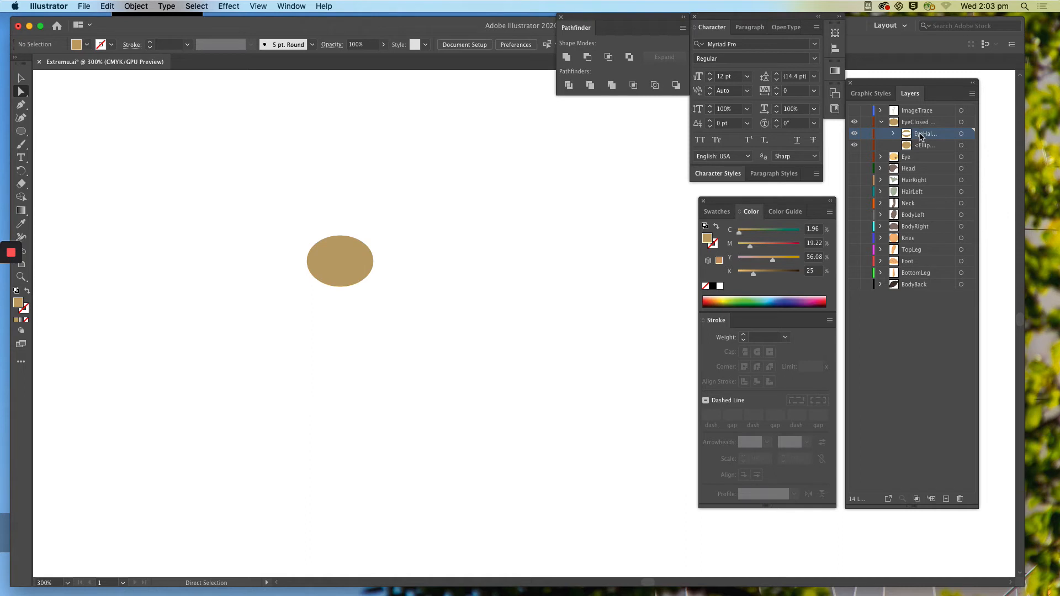
Step: Move EyeHalfClosed out of EyeClosed to its own layer between EyeClosed and Eye, and leave only Eye visible
drag(920, 136, 904, 124)
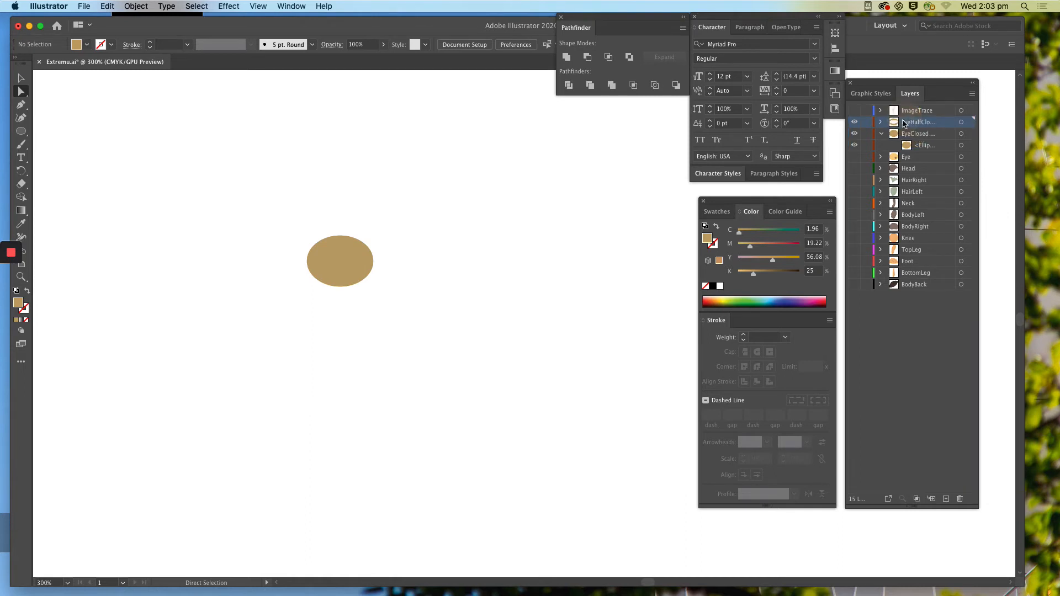
click(881, 133)
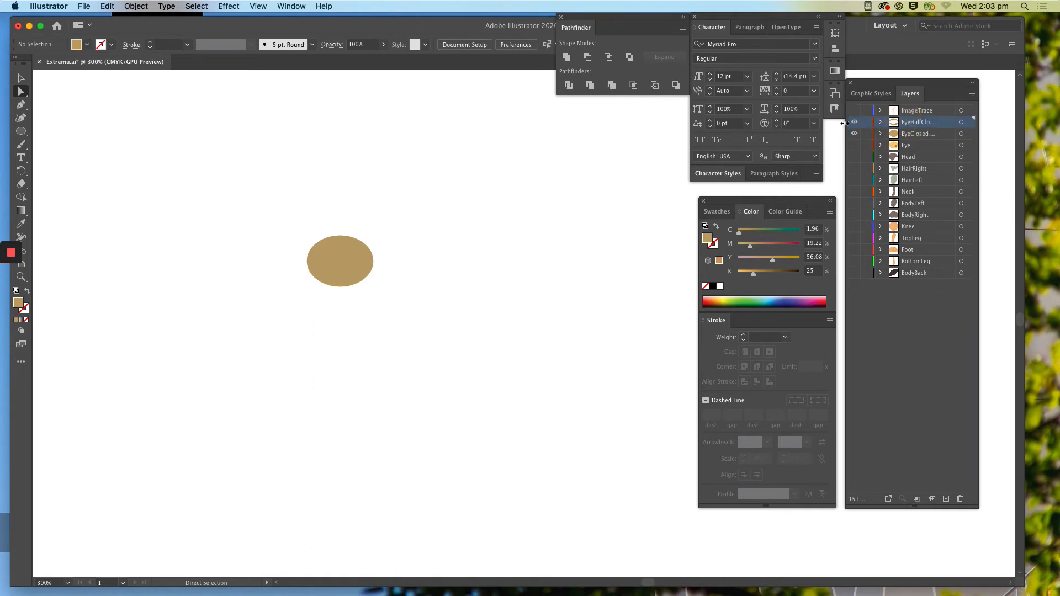
click(855, 134)
click(855, 123)
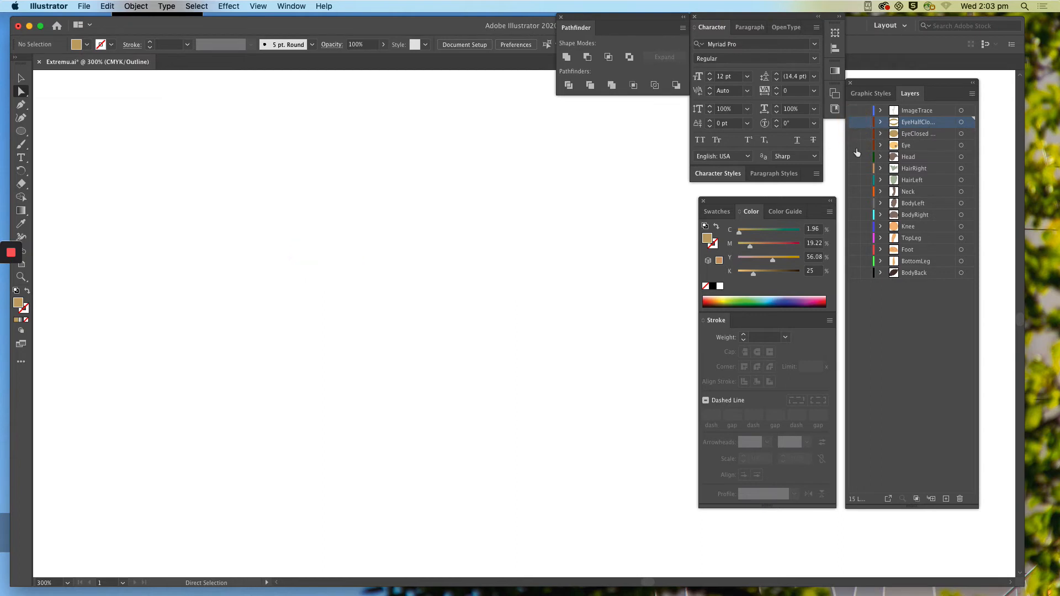
click(856, 147)
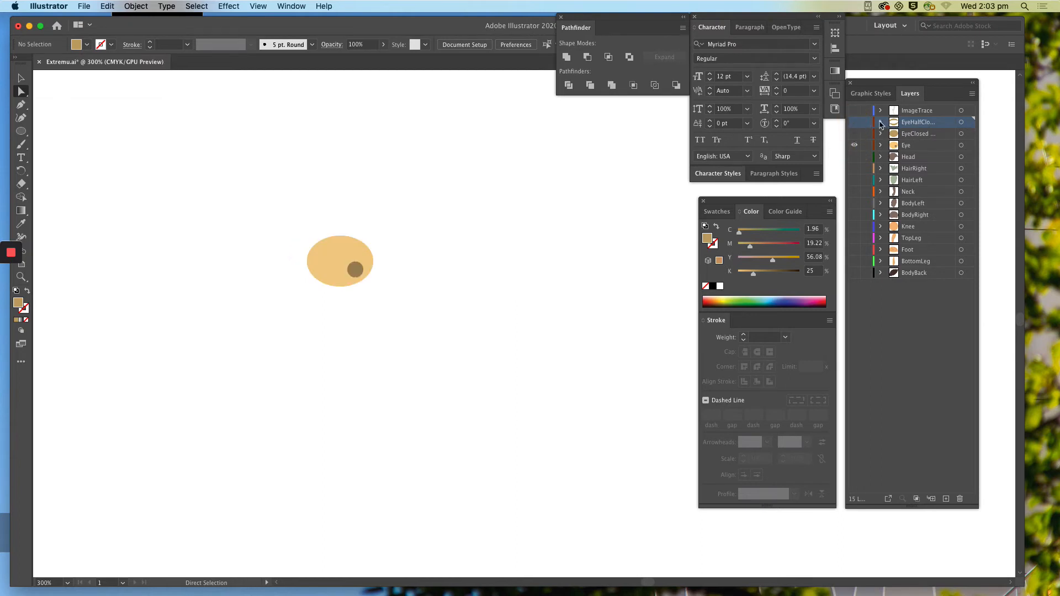
drag(910, 126, 908, 138)
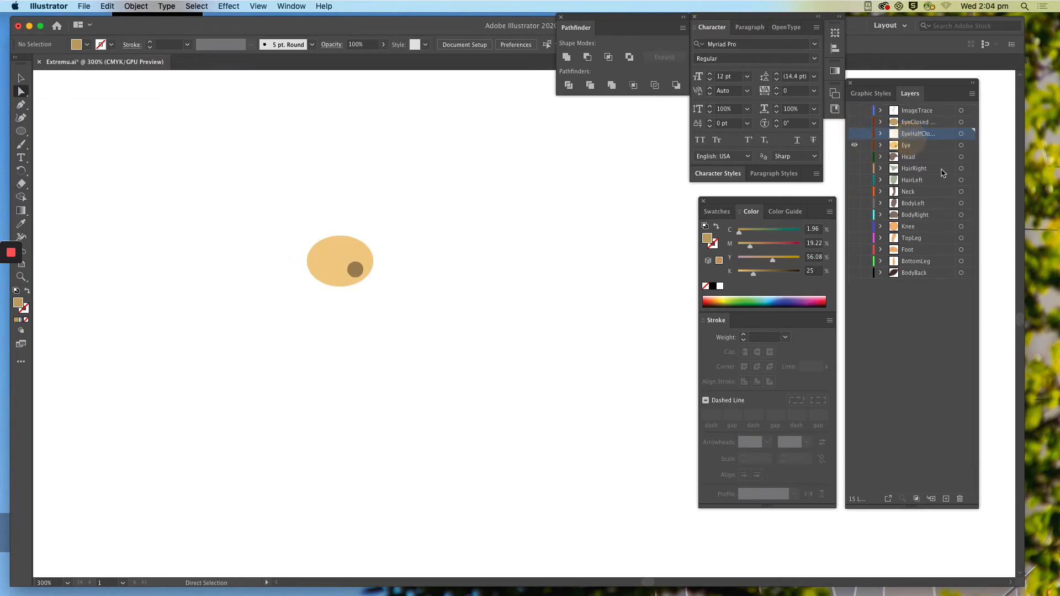
Step: Preview the blink by toggling the EyeHalfClosed and EyeClosed layers in sequence over the open eye
click(854, 133)
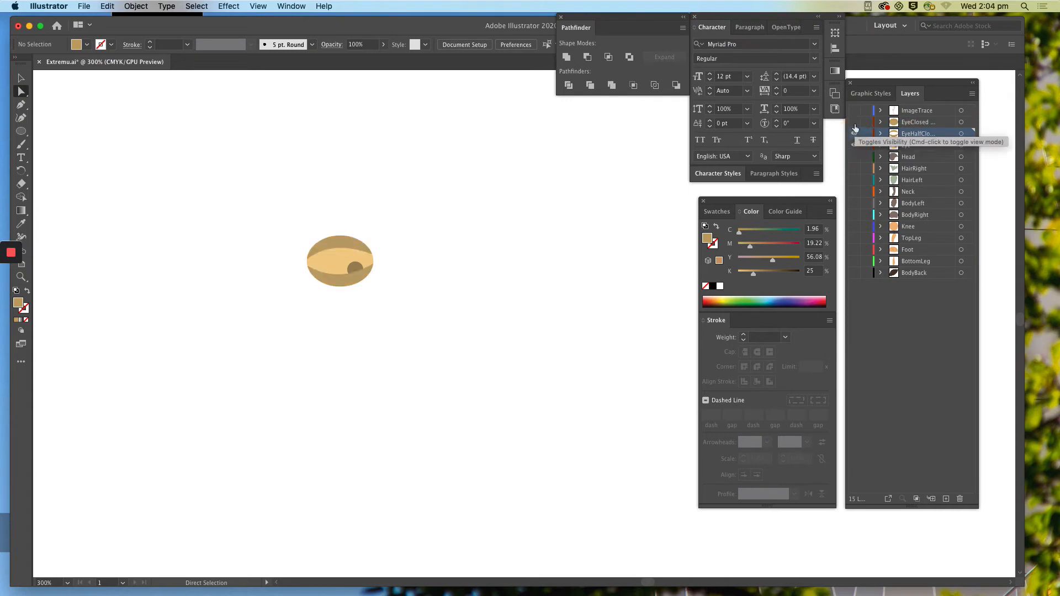
click(855, 123)
click(854, 123)
click(854, 133)
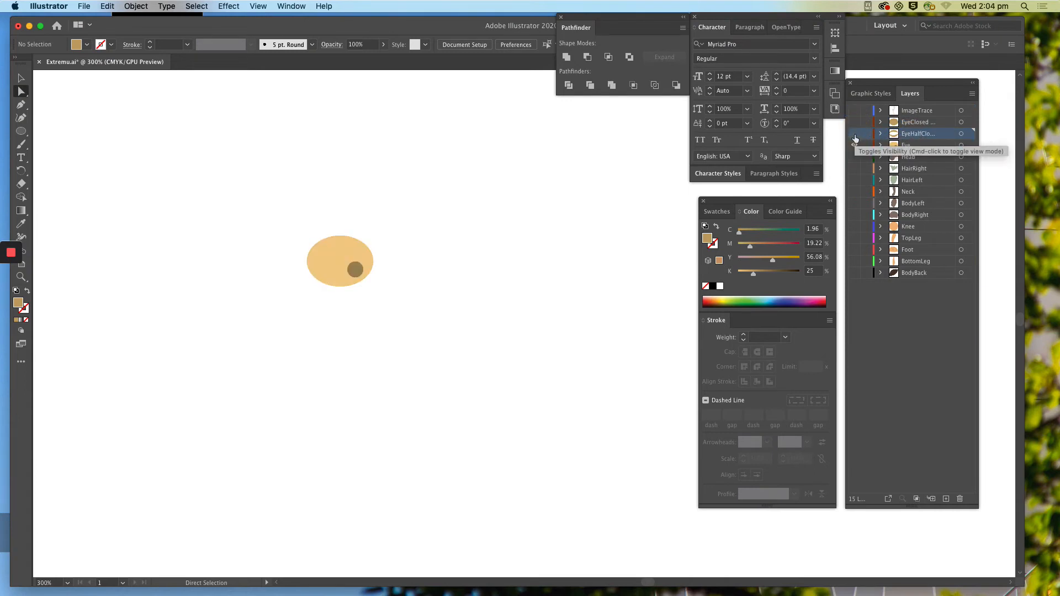
click(854, 134)
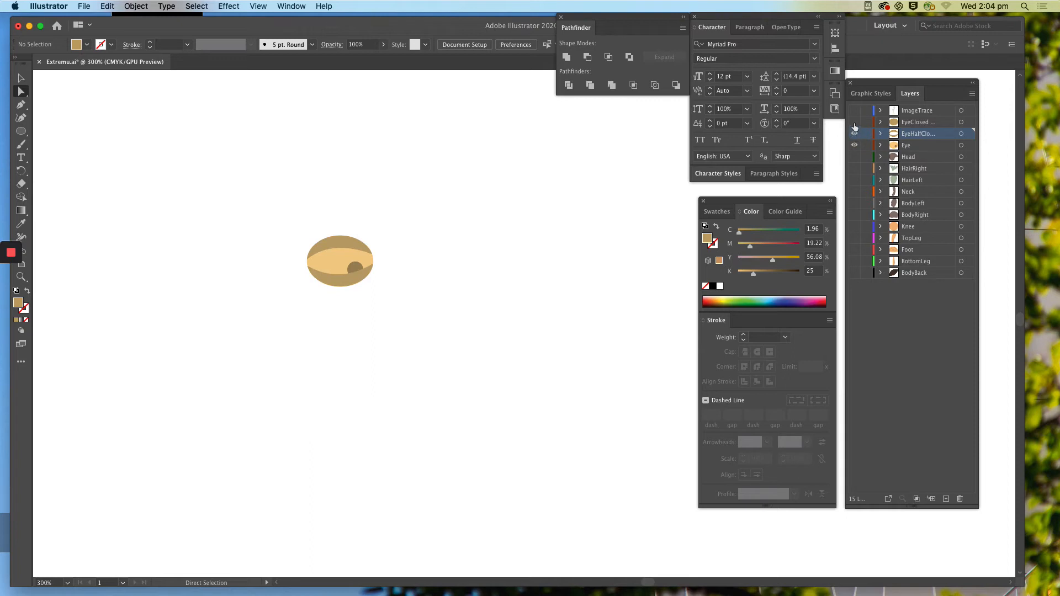
click(854, 122)
click(854, 122)
click(855, 133)
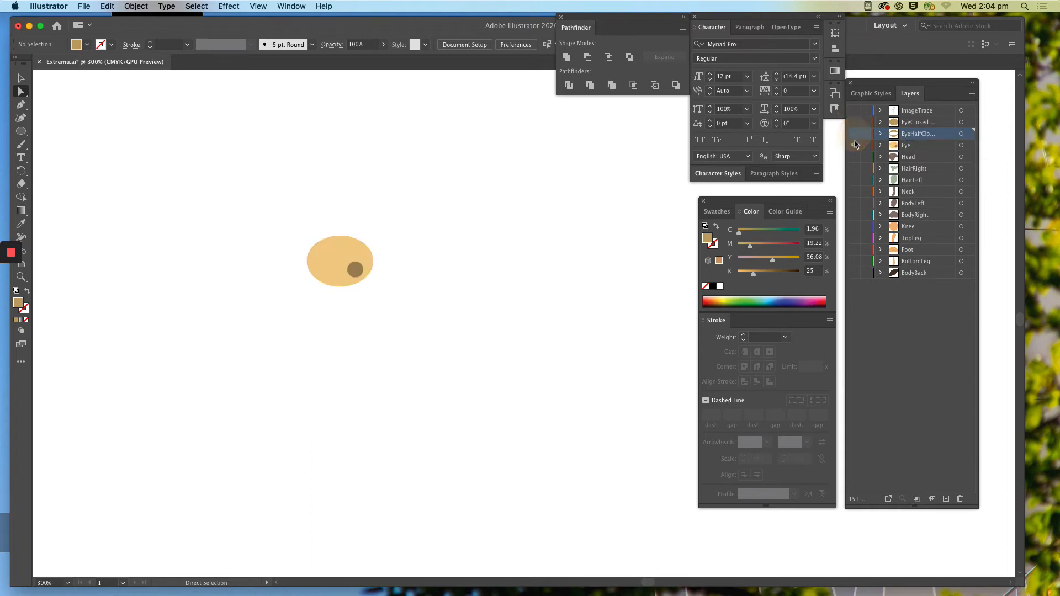
Step: Make all bird layers from EyeClosed down to BodyBack visible
drag(854, 122, 854, 274)
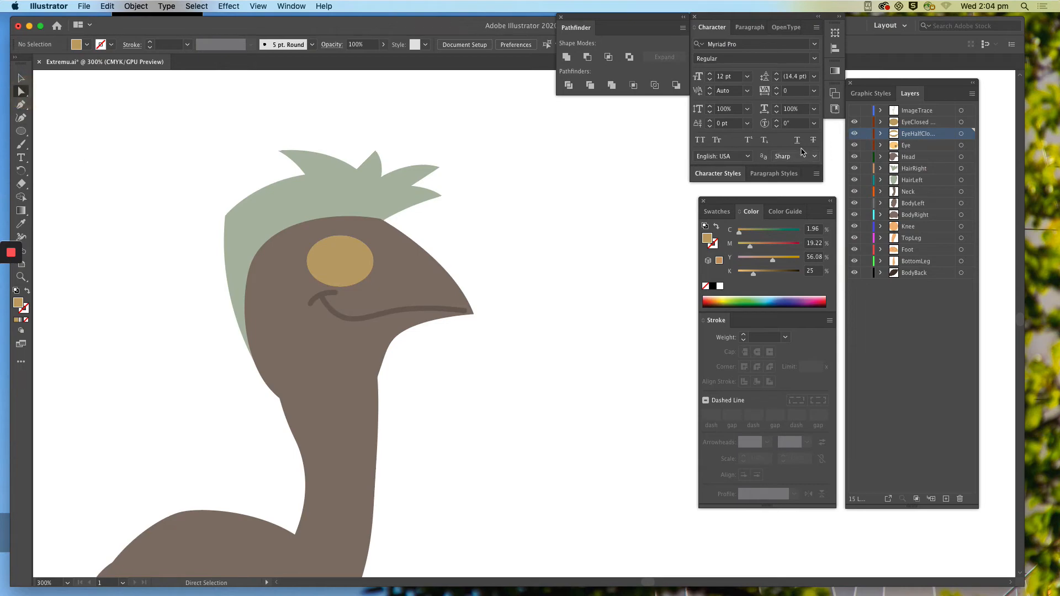
Step: Preview the blink at a wider view of the bird by repeatedly toggling the EyeHalfClosed and EyeClosed layers over the open eye
click(854, 122)
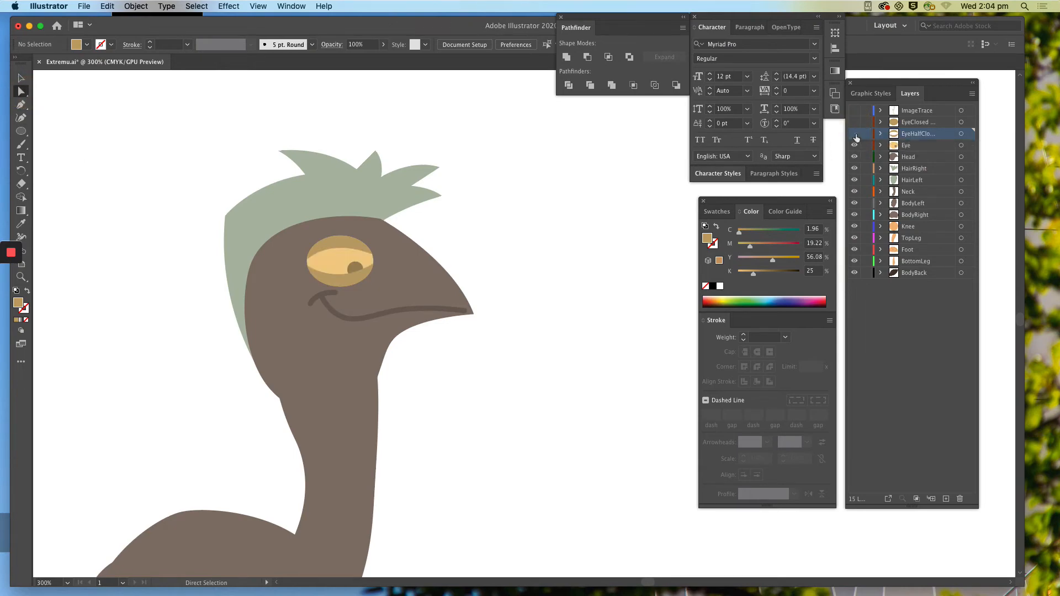
click(854, 134)
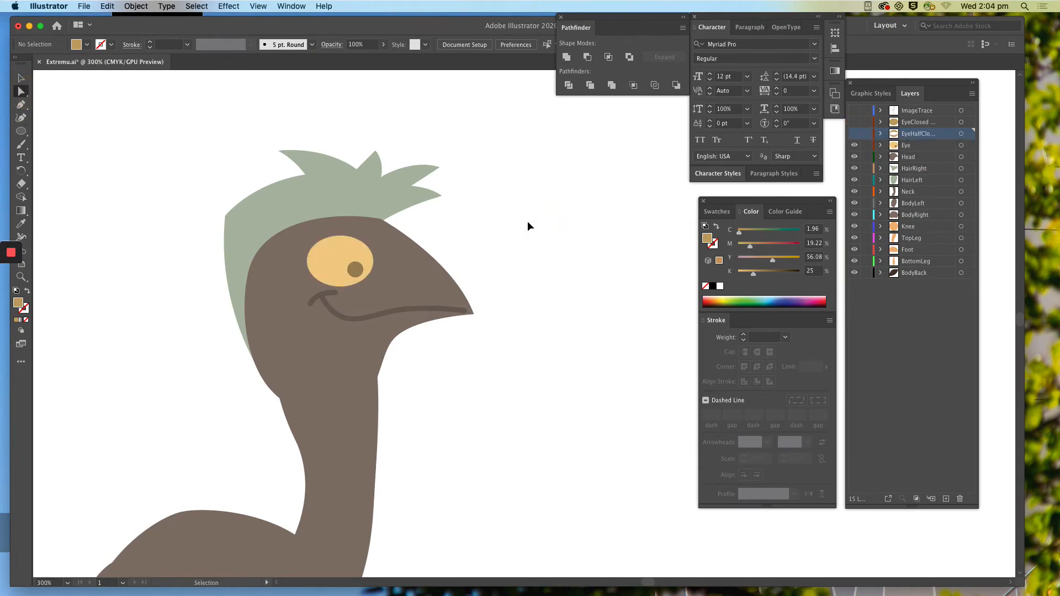
key(super+minus)
key(super+minus)
drag(530, 433, 476, 301)
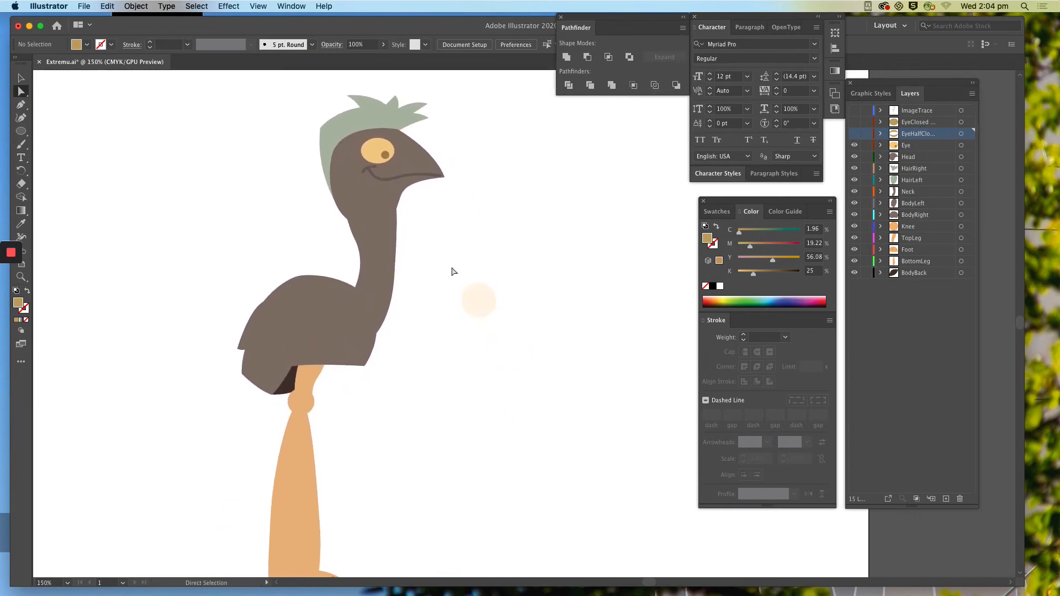
click(854, 133)
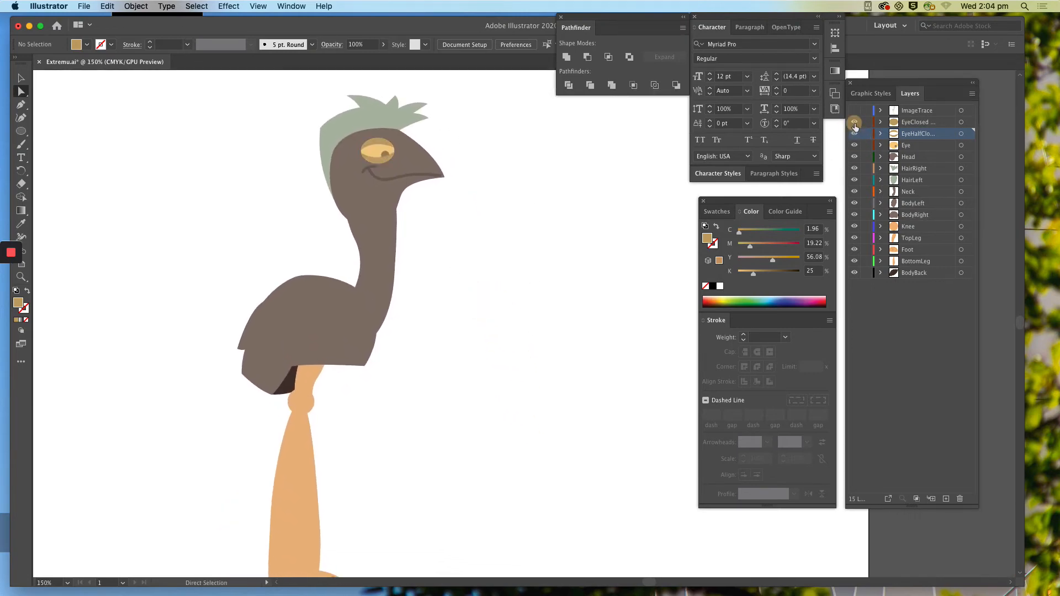
click(854, 122)
click(855, 122)
click(854, 133)
click(855, 133)
click(854, 121)
click(853, 122)
click(853, 136)
click(854, 135)
click(854, 124)
click(854, 125)
click(854, 134)
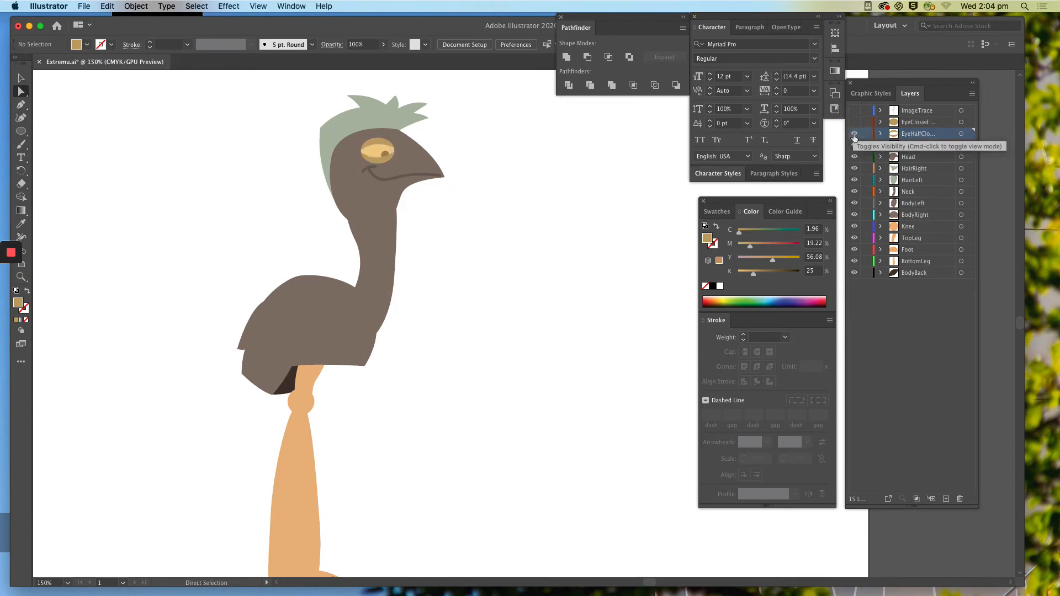
drag(481, 421, 442, 407)
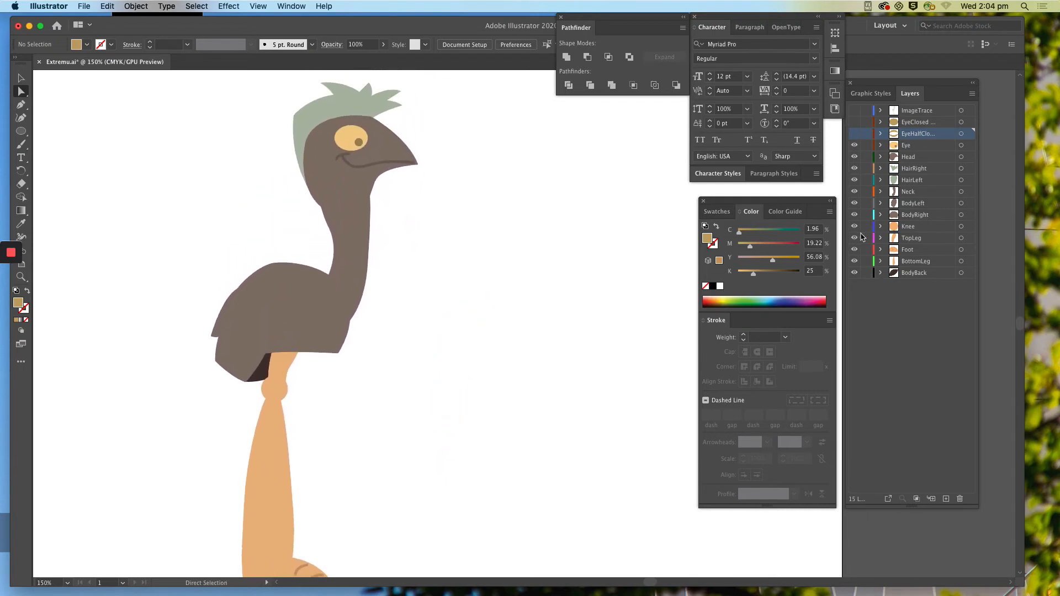
Step: Make the EyeClosed, EyeHalfClosed and ImageTrace layers visible and lock ImageTrace
click(853, 124)
click(854, 131)
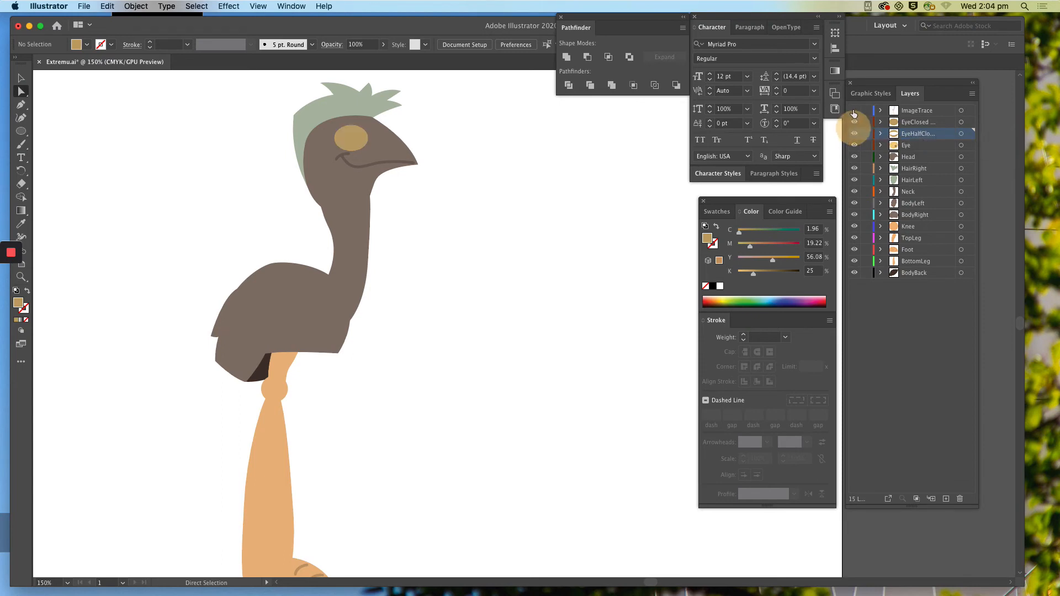
click(853, 110)
click(866, 112)
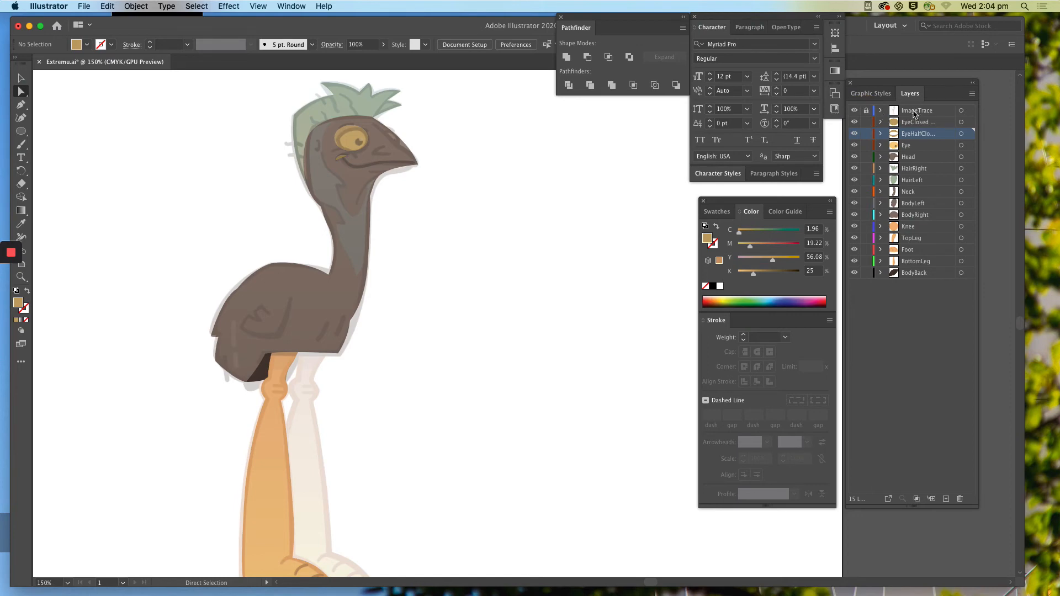
click(914, 113)
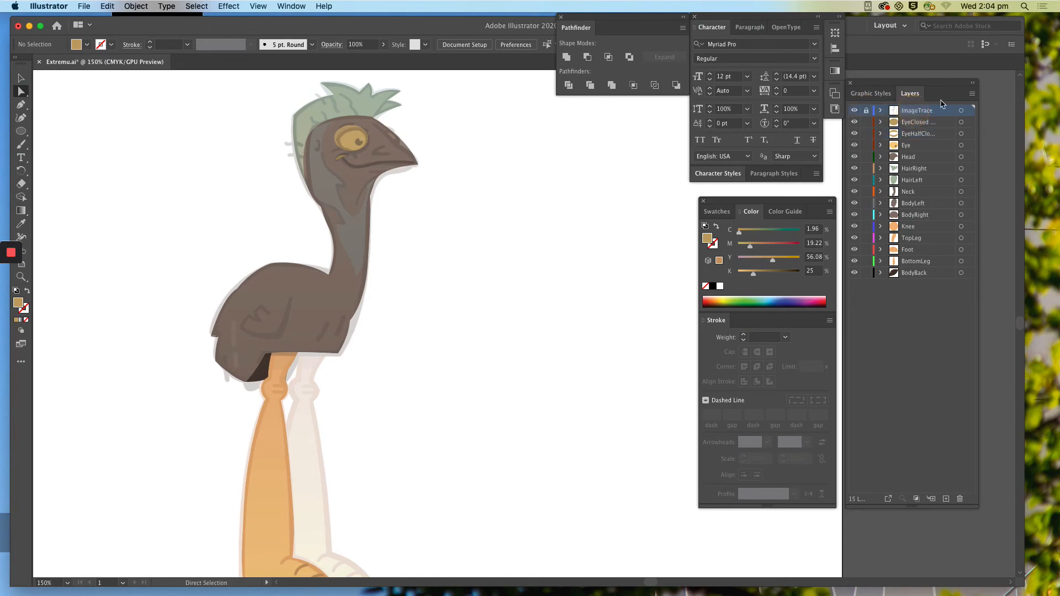
Step: Create a new layer named ArmTop directly below ImageTrace
click(946, 498)
drag(914, 112, 912, 126)
double_click(912, 123)
text(Ar)
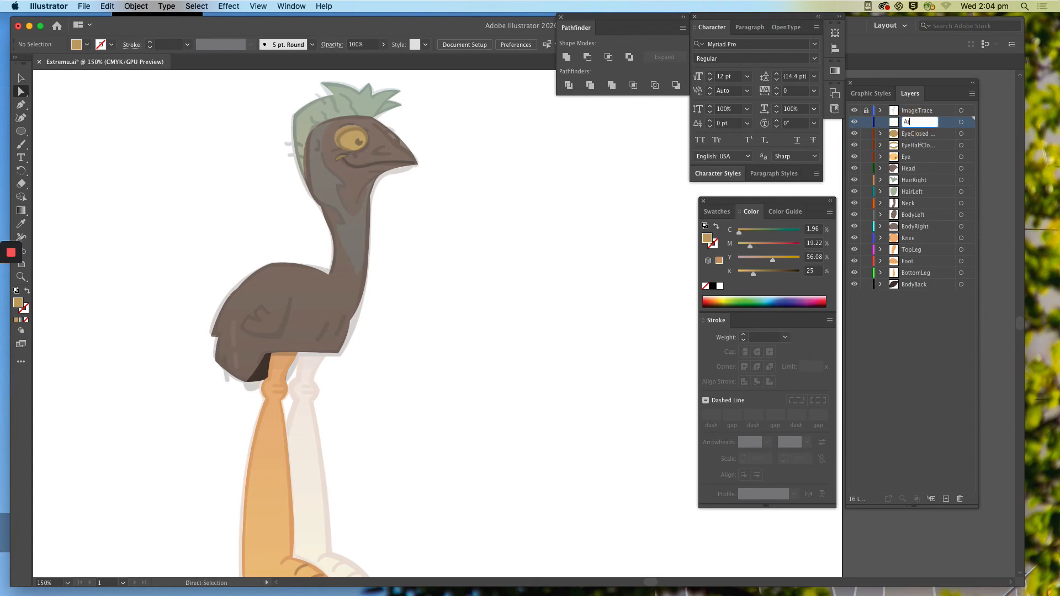
text(m)
key(Return)
double_click(910, 123)
text(Top)
key(Return)
Step: Lock all layers from EyeClosed down to BodyBack and make ArmTop the active layer
key(p)
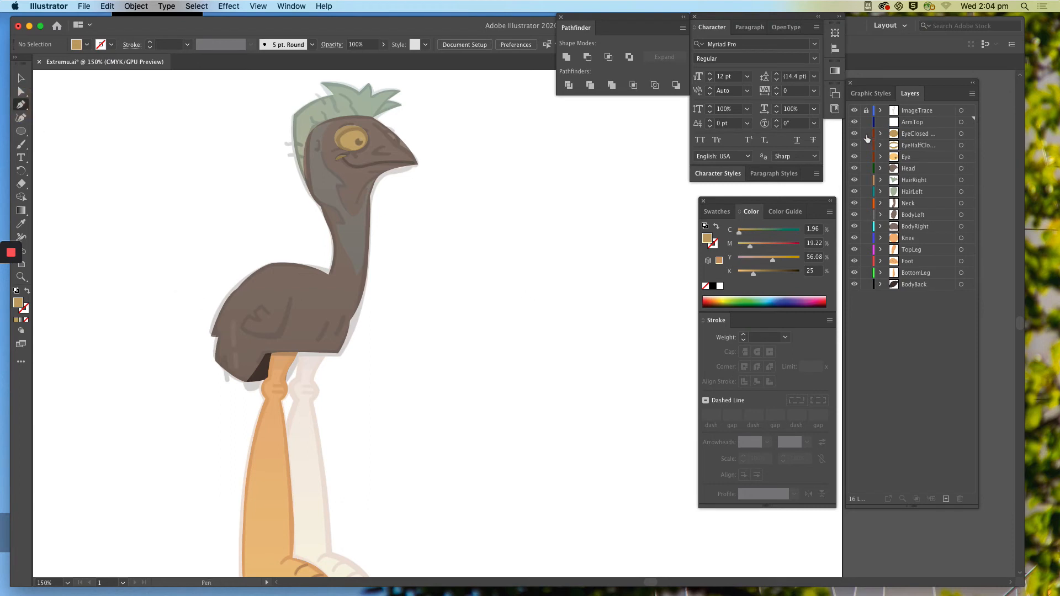
drag(867, 134, 866, 284)
click(907, 124)
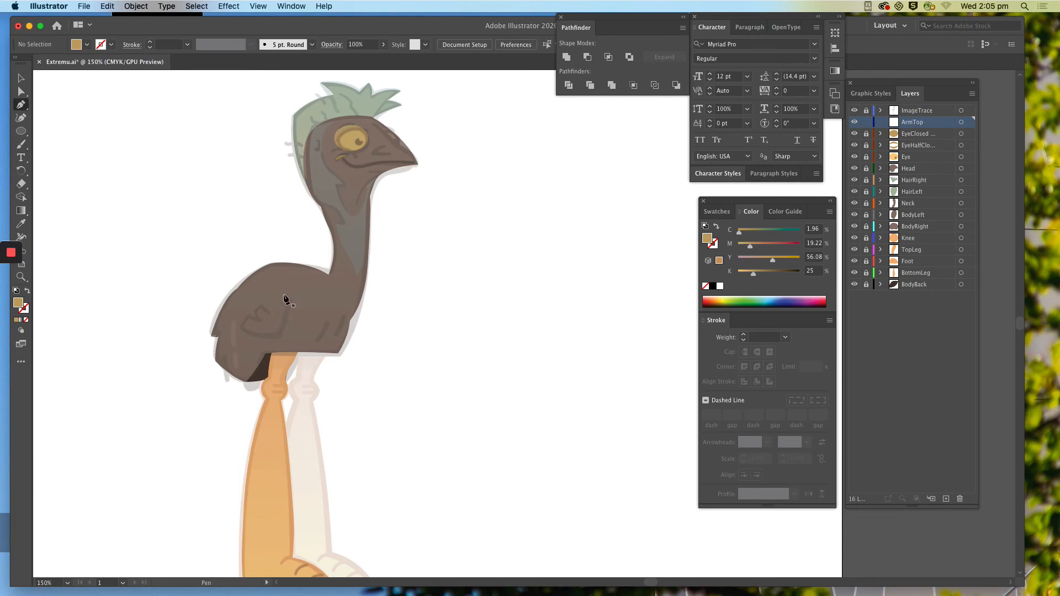
Step: Trace the upper arm of the small wing as a closed Pen shape on the ArmTop layer
drag(291, 294, 292, 295)
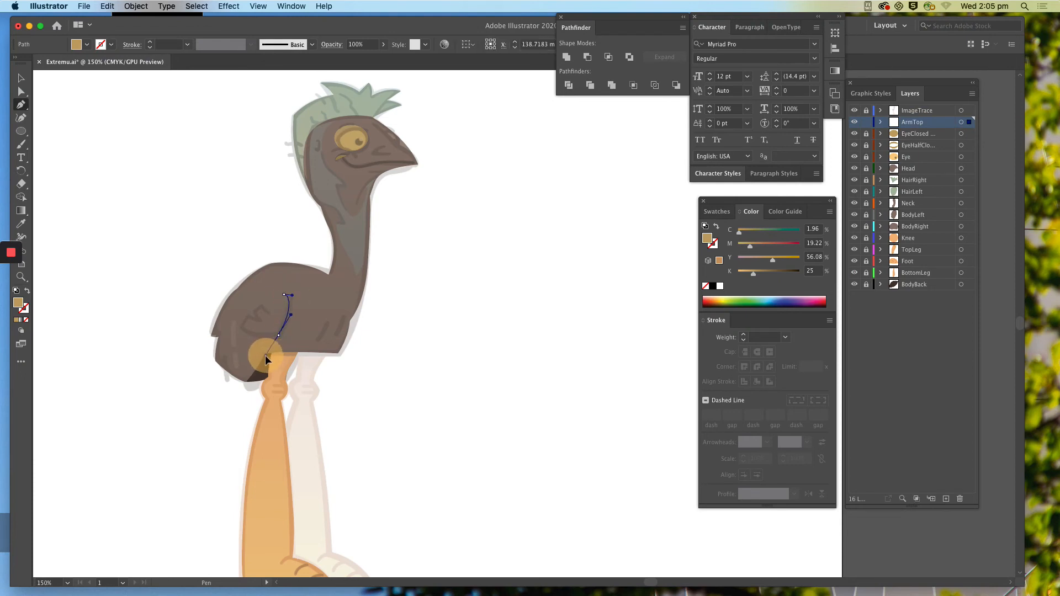
click(265, 355)
click(278, 335)
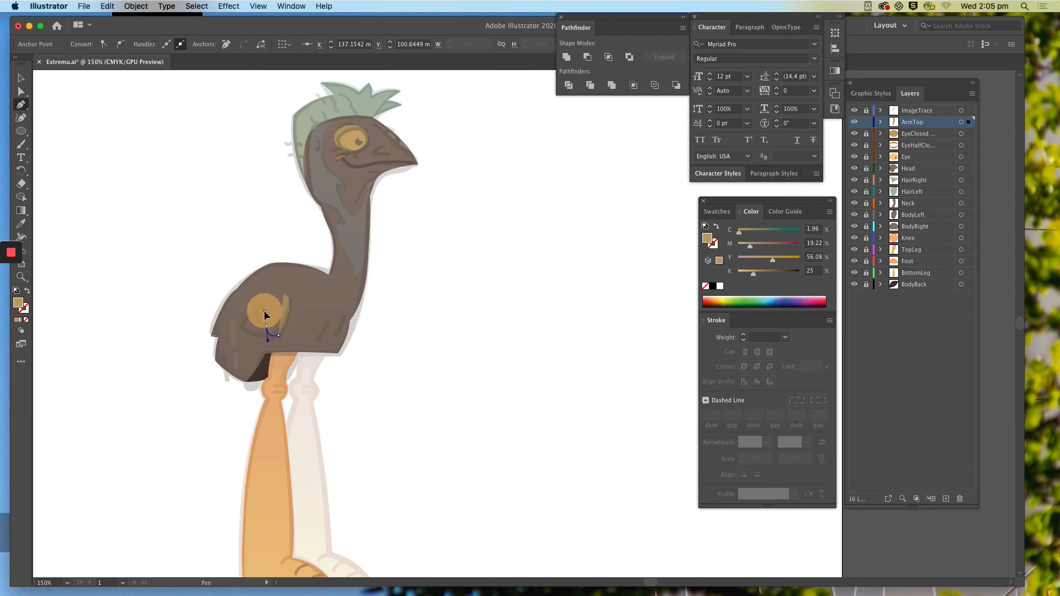
drag(264, 310, 266, 313)
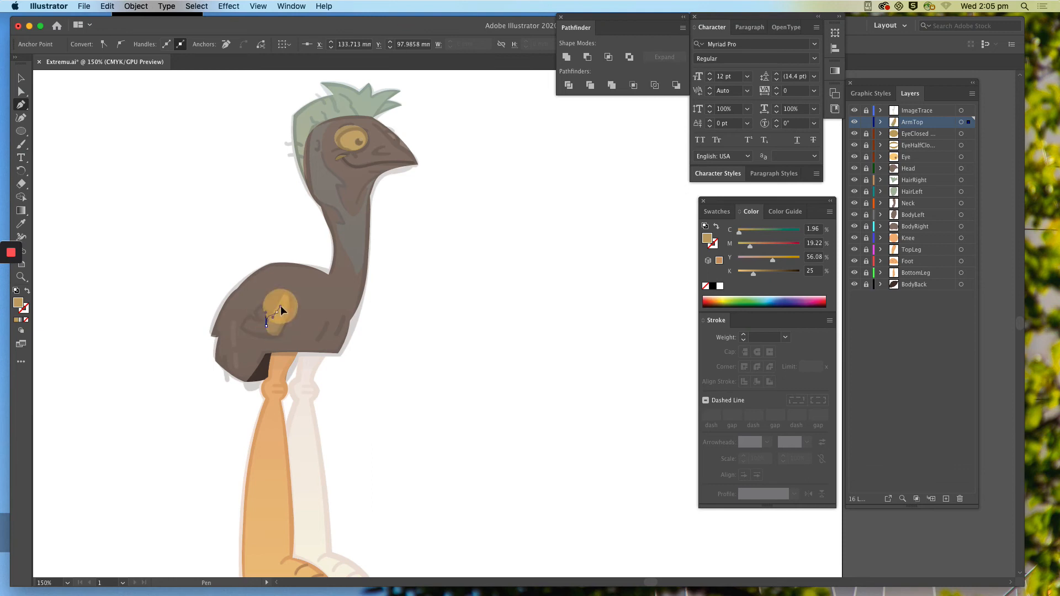
click(285, 294)
drag(283, 294, 292, 294)
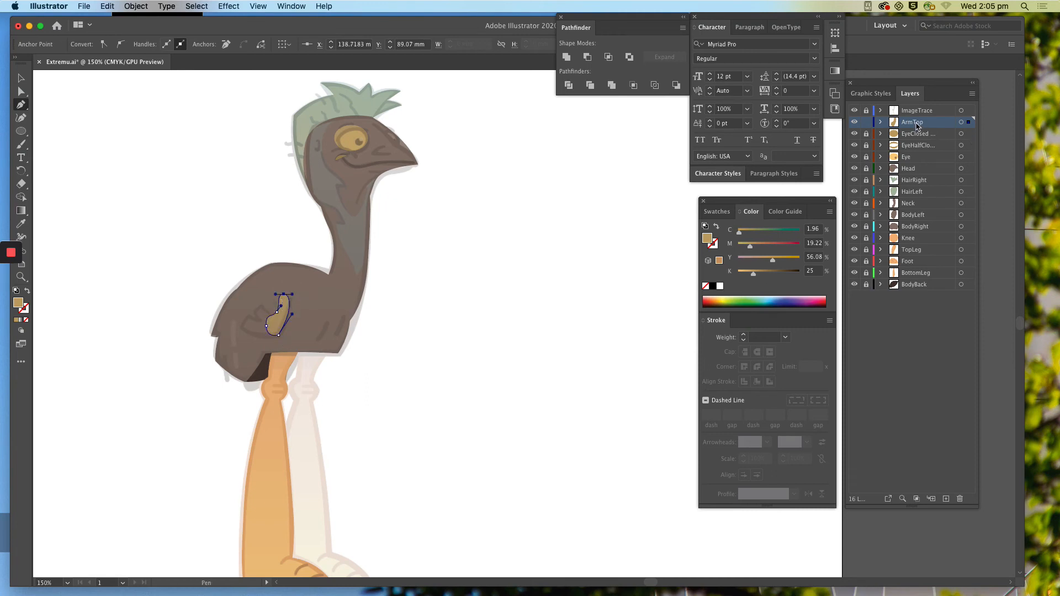
Step: Create a new layer named ArmBottom above ArmTop and lock ArmTop
click(946, 499)
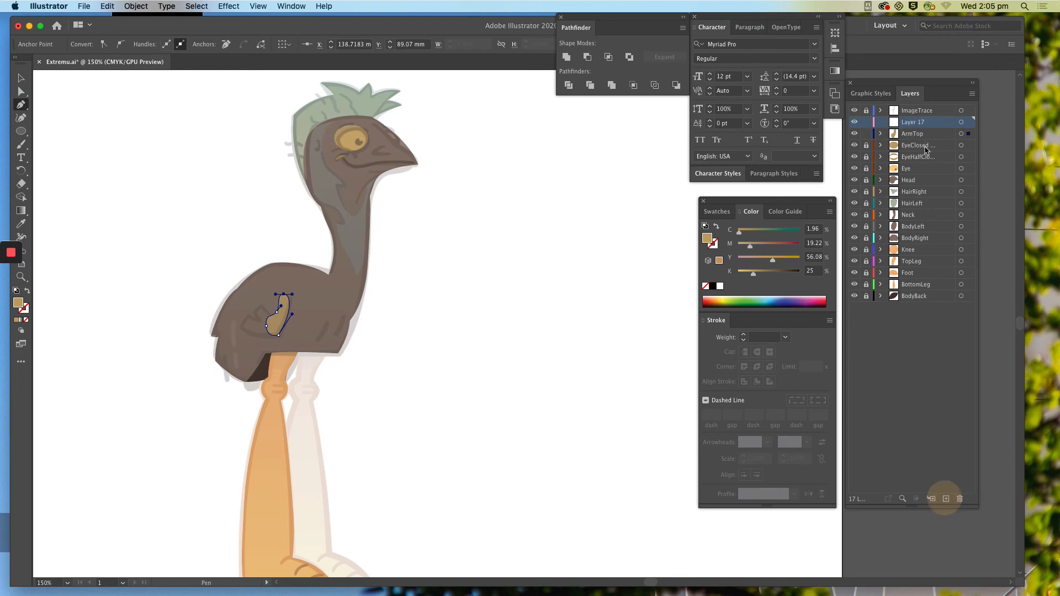
double_click(910, 122)
text(ArmBottom)
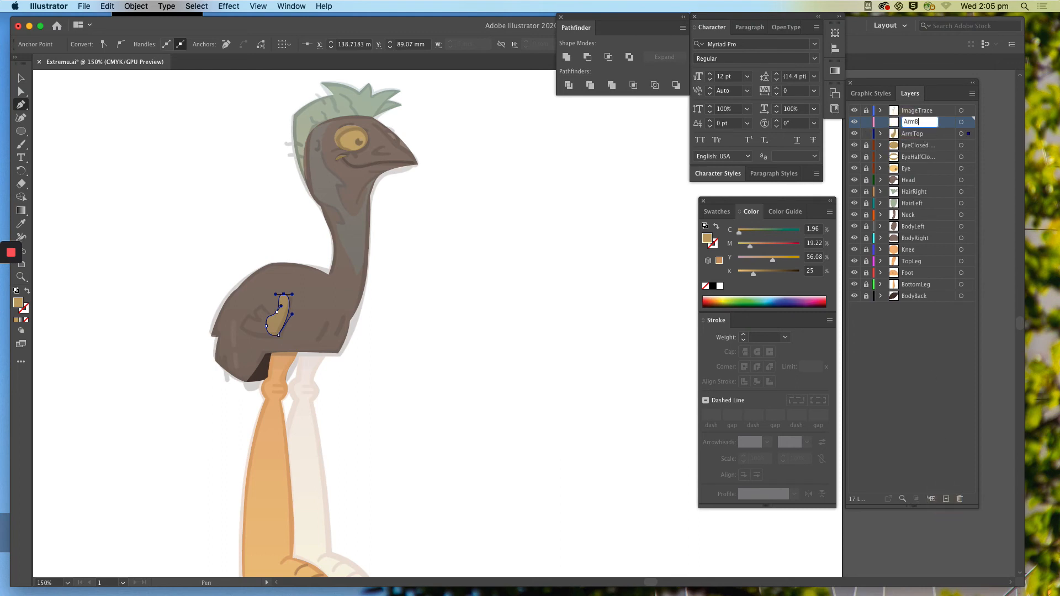
click(866, 134)
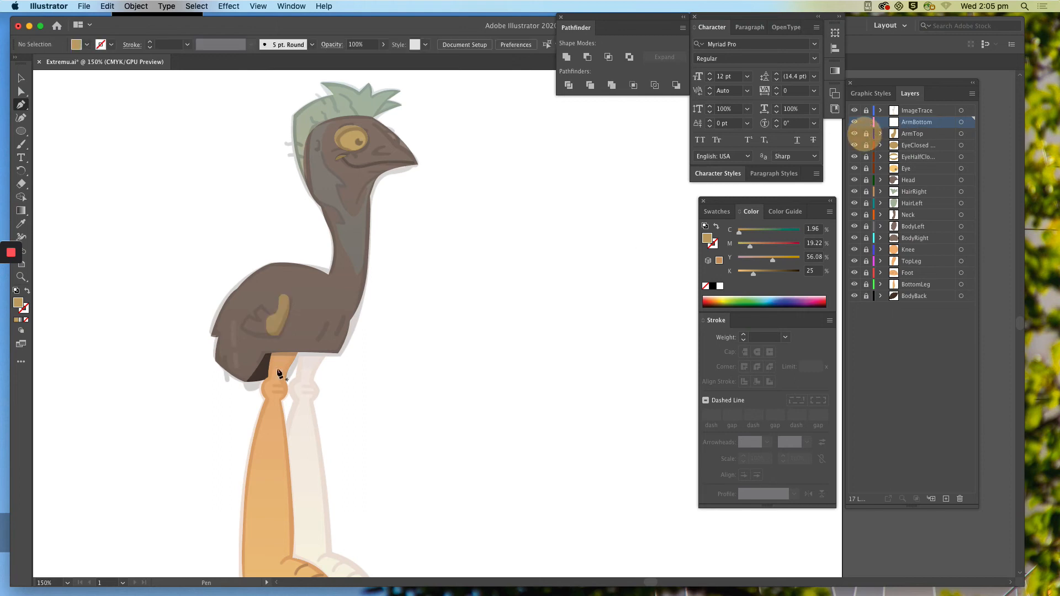
Step: Trace the lower arm with its pointed feathers as a closed Pen shape on ArmBottom, overlapping the upper arm, and select it
click(277, 335)
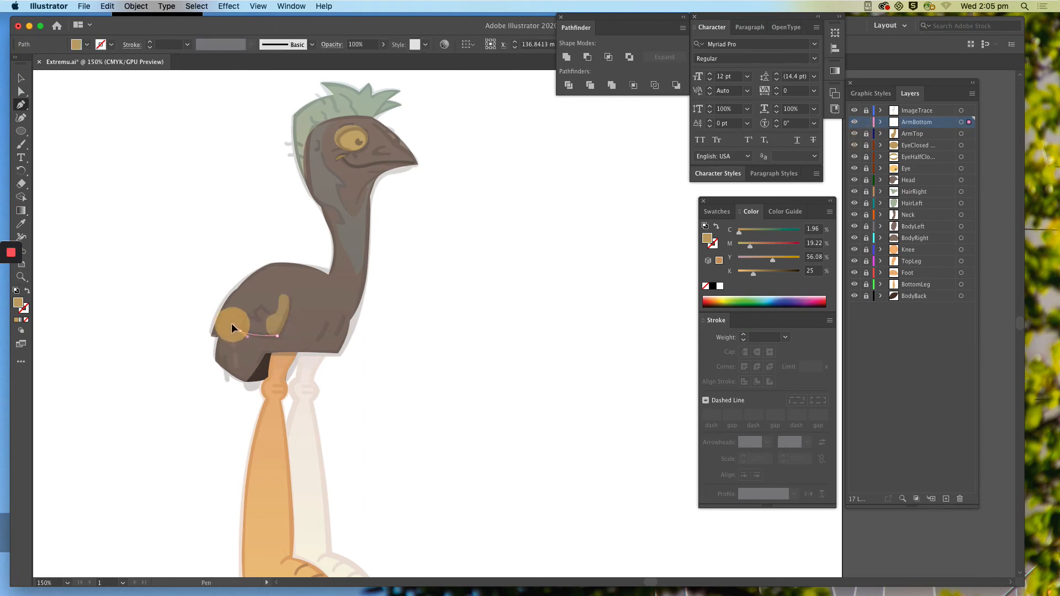
drag(239, 330, 255, 310)
click(247, 315)
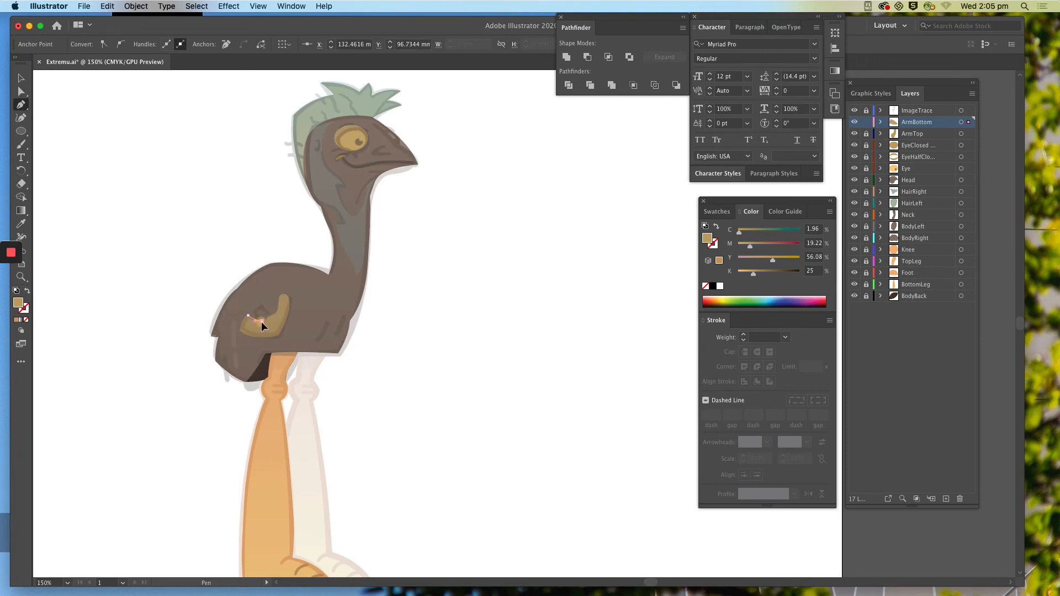
click(257, 318)
drag(253, 309, 252, 306)
click(253, 312)
click(260, 306)
click(276, 321)
drag(271, 349, 268, 349)
click(21, 91)
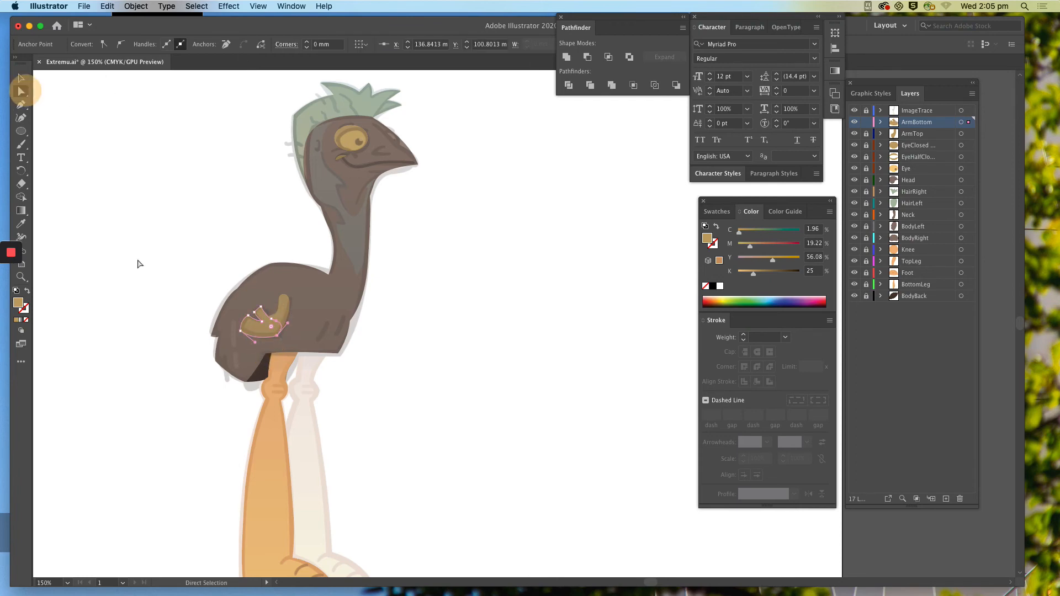
click(251, 330)
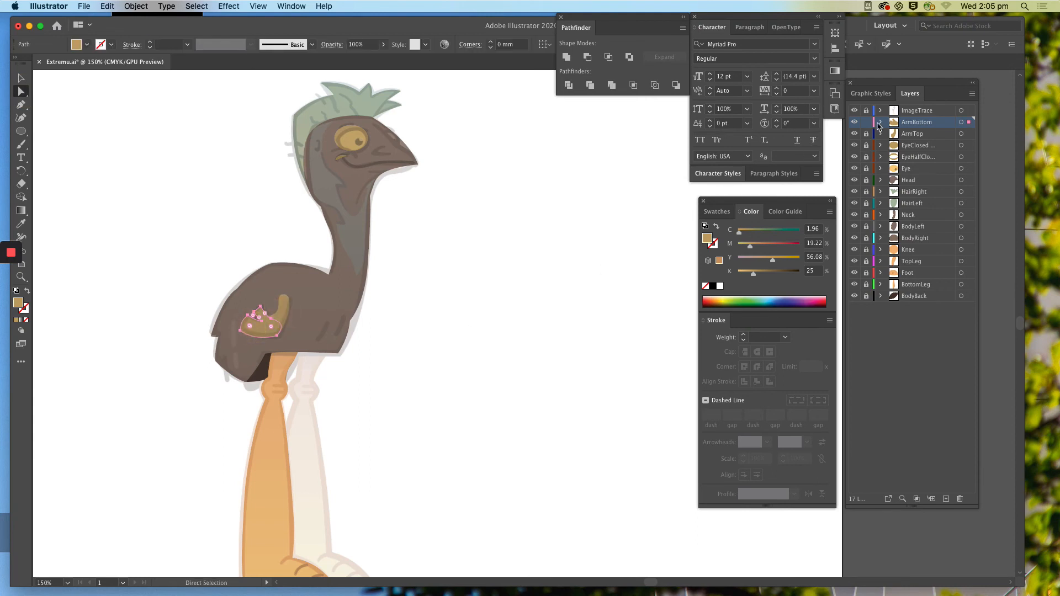
Step: Unlock all layers and hide everything except the Head layer
drag(855, 113, 859, 300)
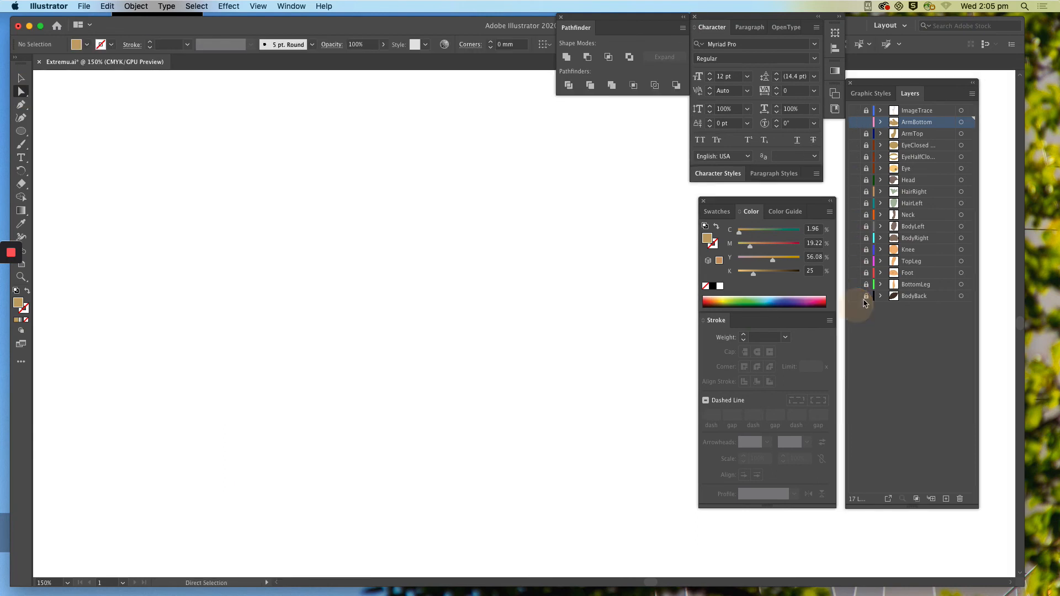
click(854, 122)
click(854, 121)
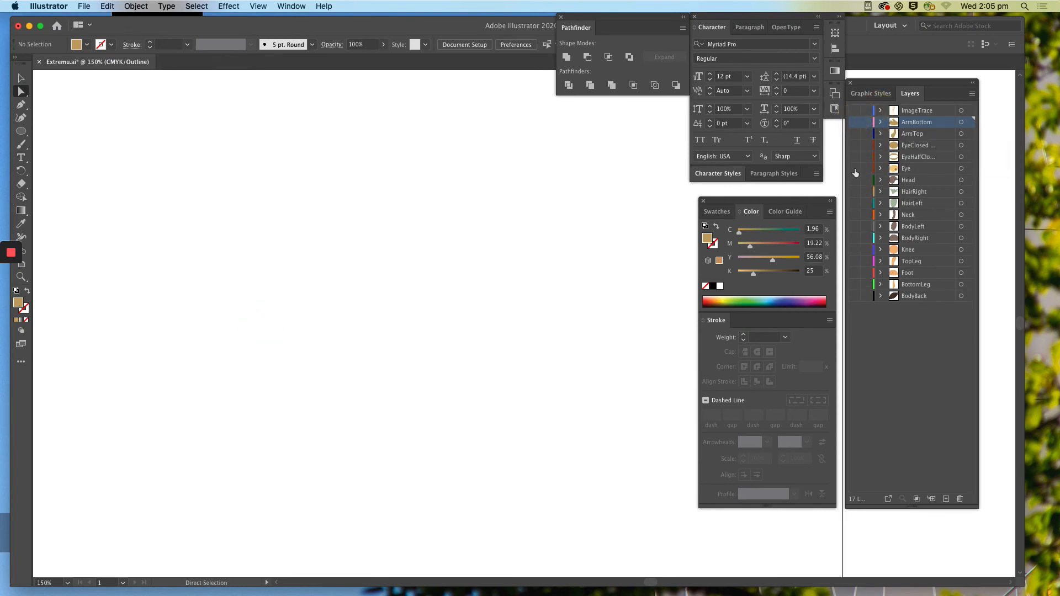
click(855, 180)
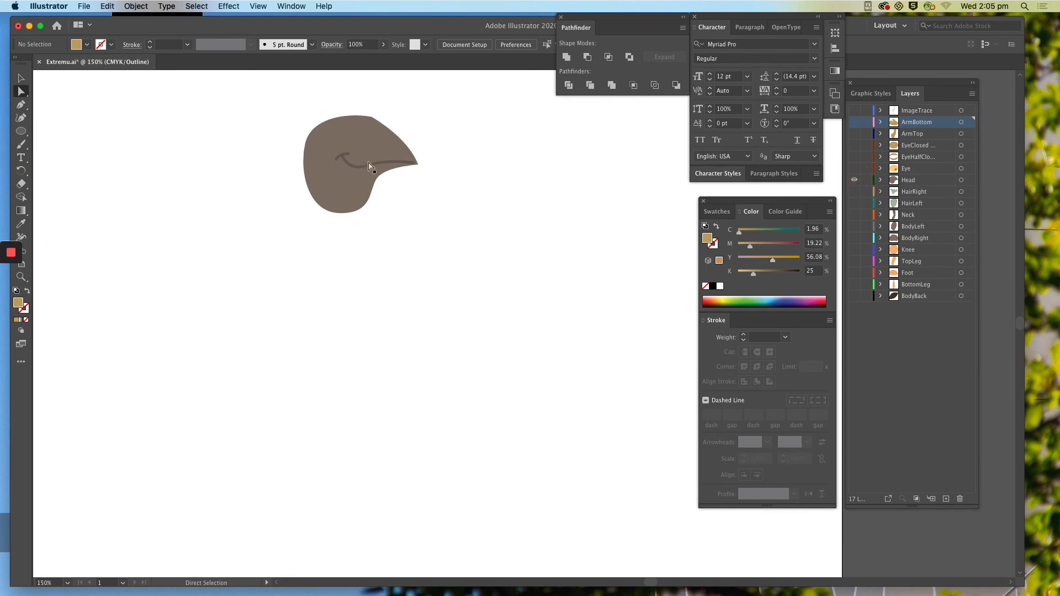
Step: Try moving the head shape and its mouth line together, undo the move, and select all the head artwork
click(349, 157)
click(469, 157)
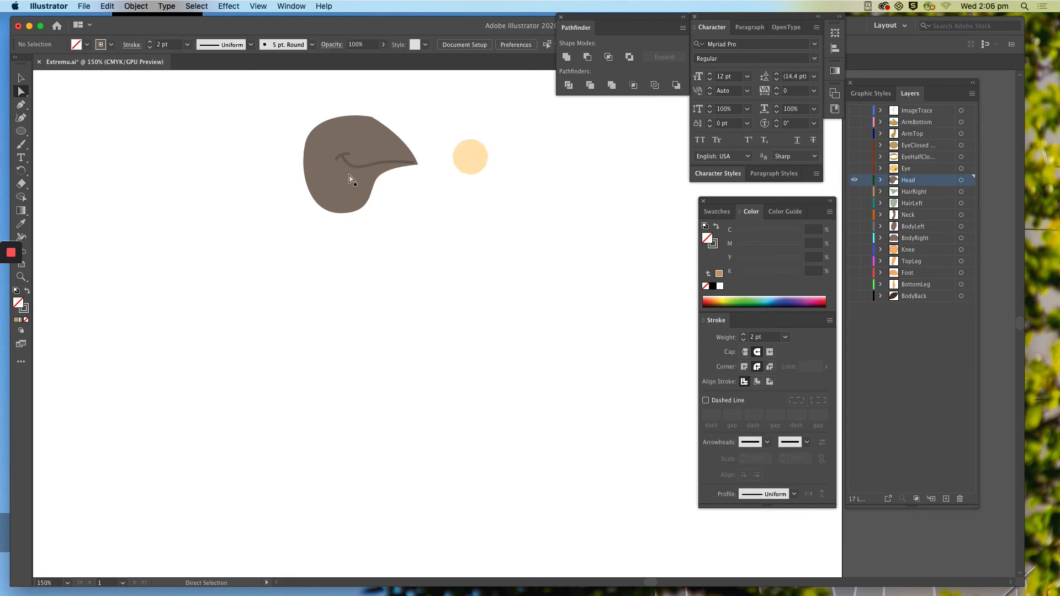
shift+click(354, 163)
shift+click(348, 154)
drag(368, 148, 529, 264)
key(super+z)
key(a)
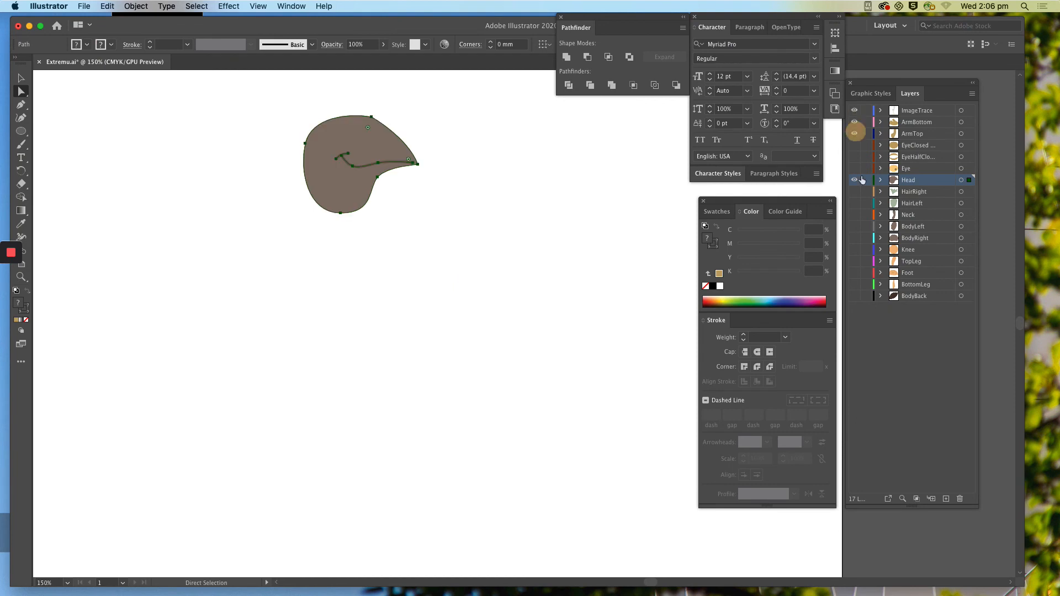
Step: Make all layers visible again and check the short mouth-corner path by selecting and deselecting it
drag(861, 179, 865, 297)
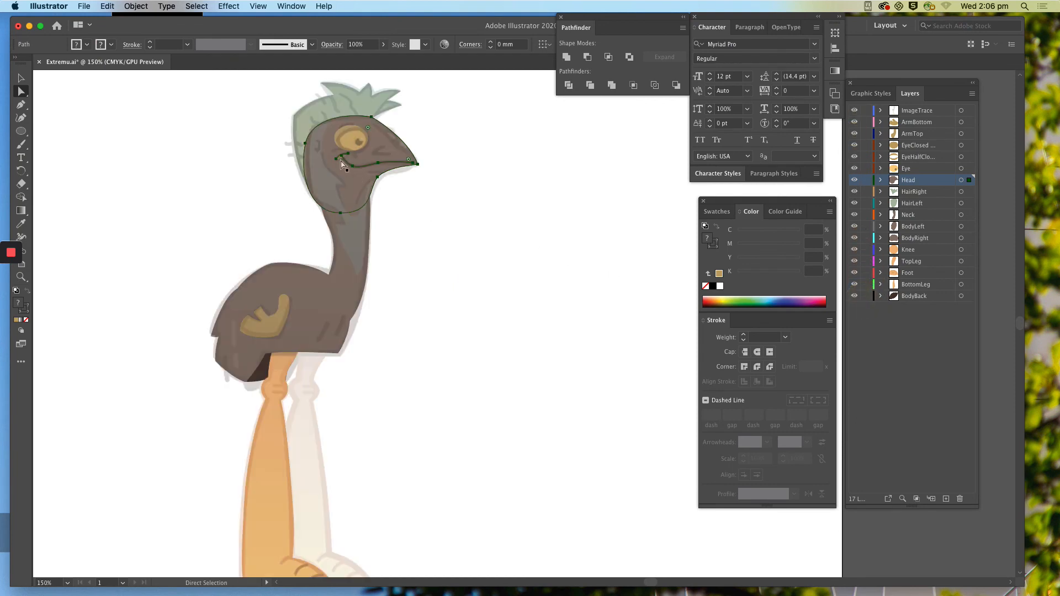
click(441, 169)
key(super+equal)
key(super+equal)
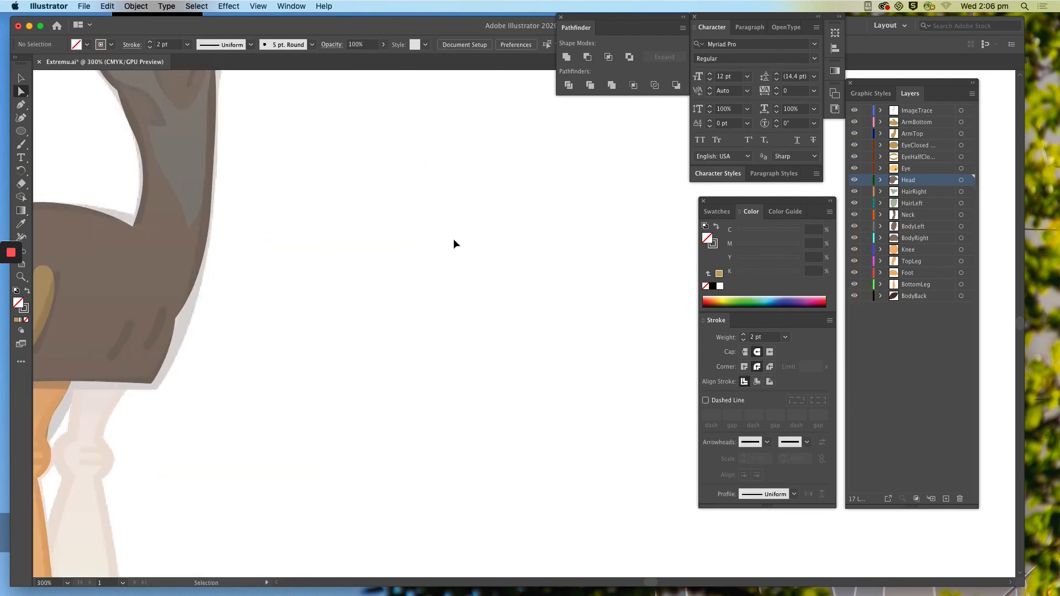
drag(258, 133, 417, 357)
click(310, 220)
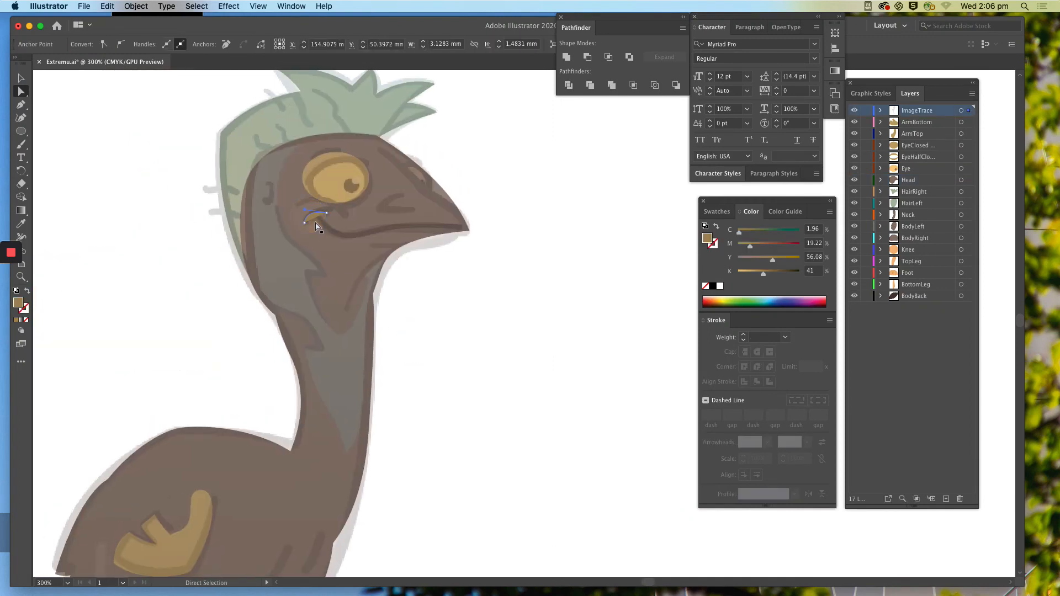
click(381, 290)
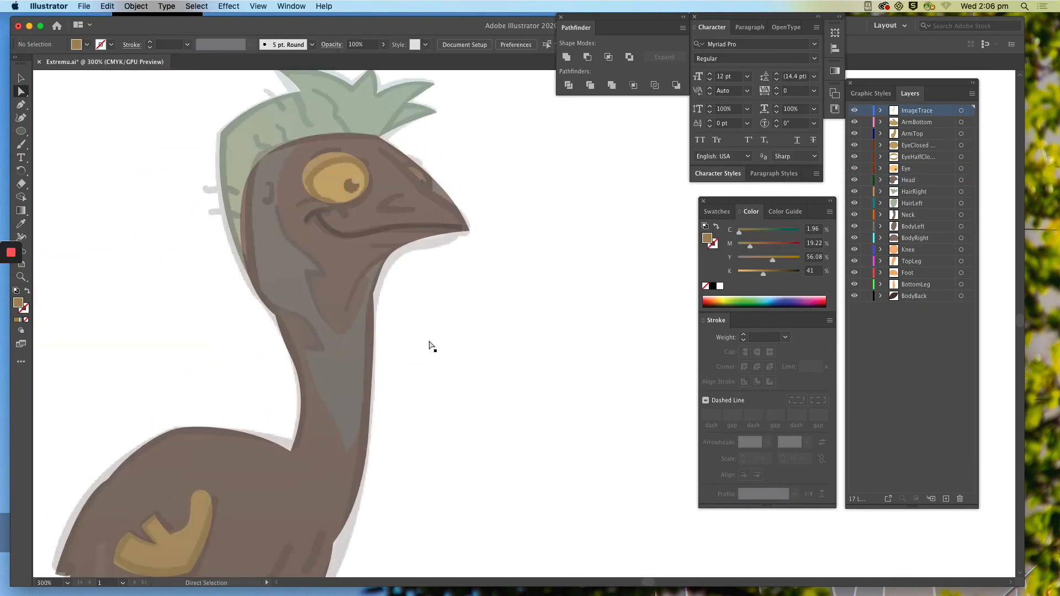
Step: Hide the ImageTrace reference layer so only the vector bird artwork is displayed
drag(396, 331, 421, 300)
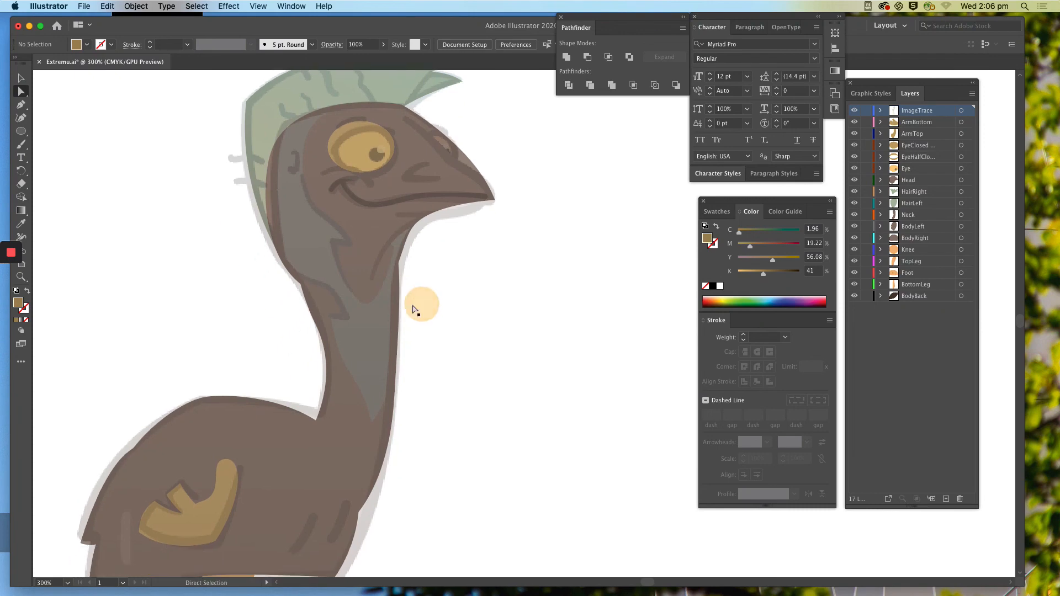
key(super+minus)
drag(513, 438, 516, 305)
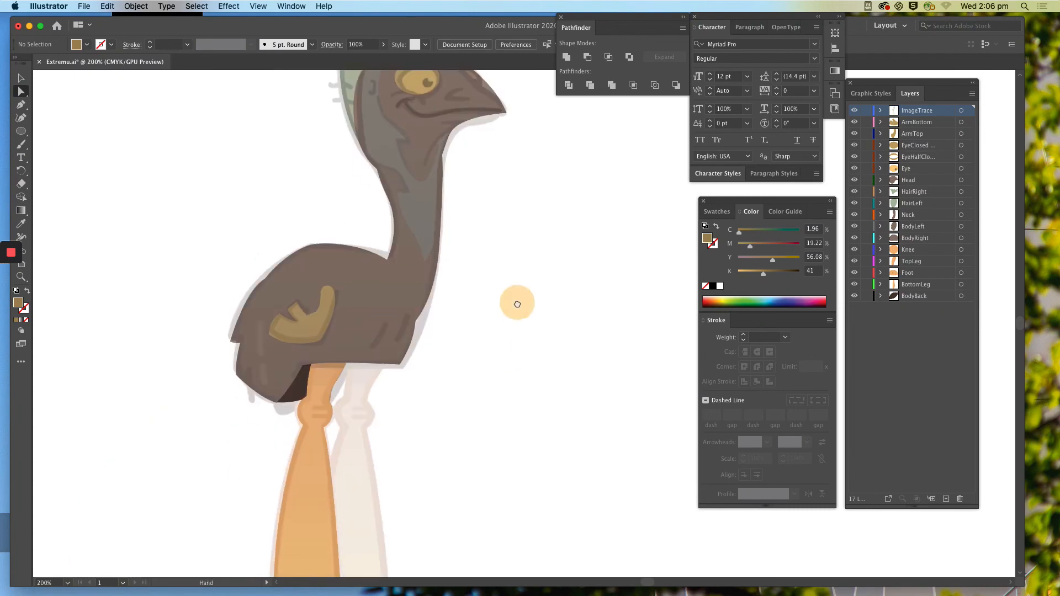
click(319, 308)
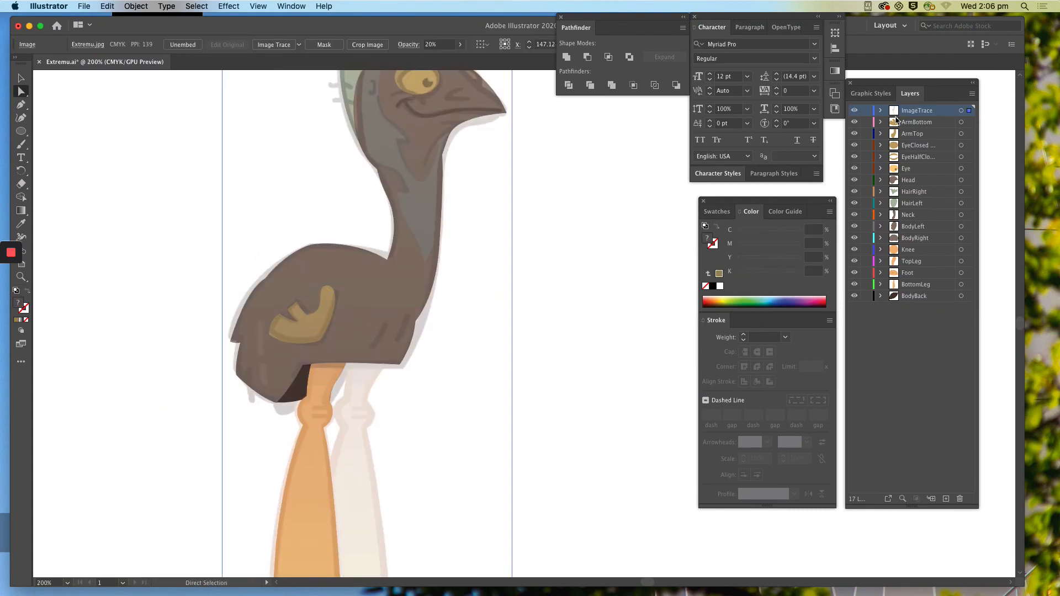
click(854, 111)
Step: Recolour both arm shapes with the brown sampled from the body, darkened to 33% black, and deselect them
click(309, 326)
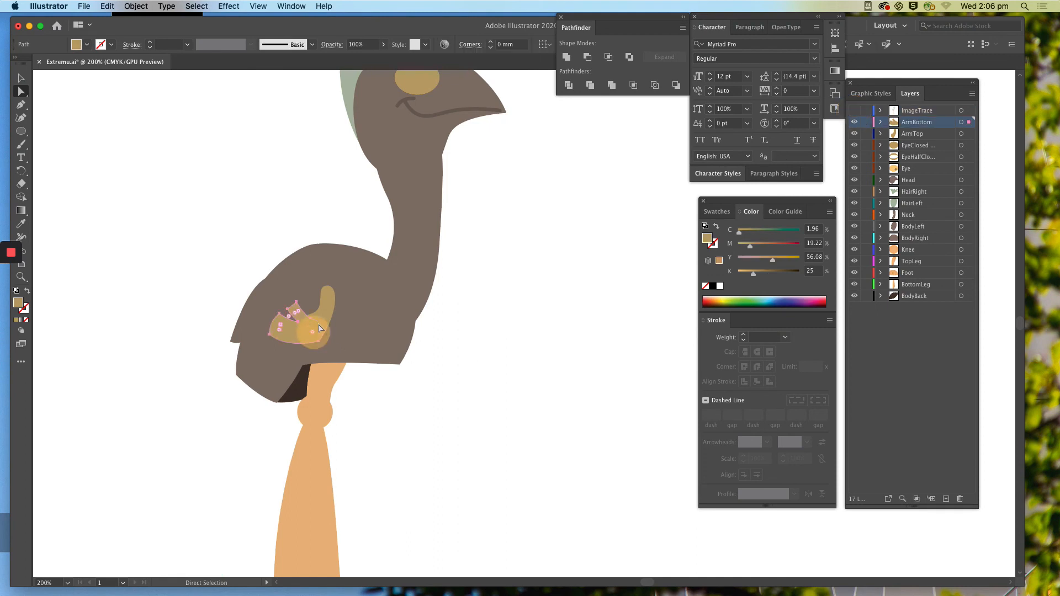
key(i)
click(356, 314)
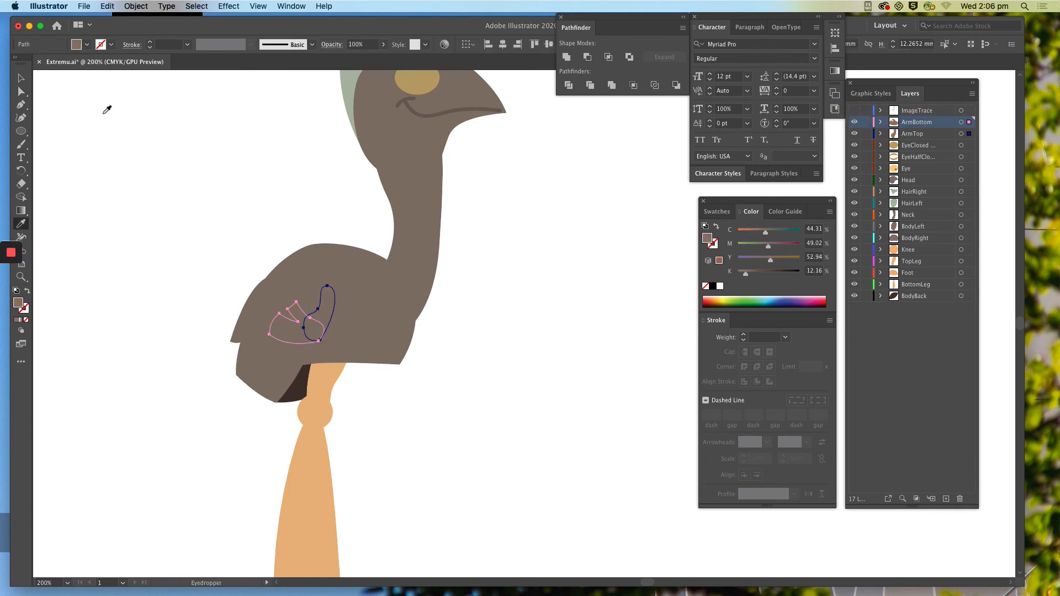
click(415, 256)
drag(746, 278, 760, 277)
click(21, 91)
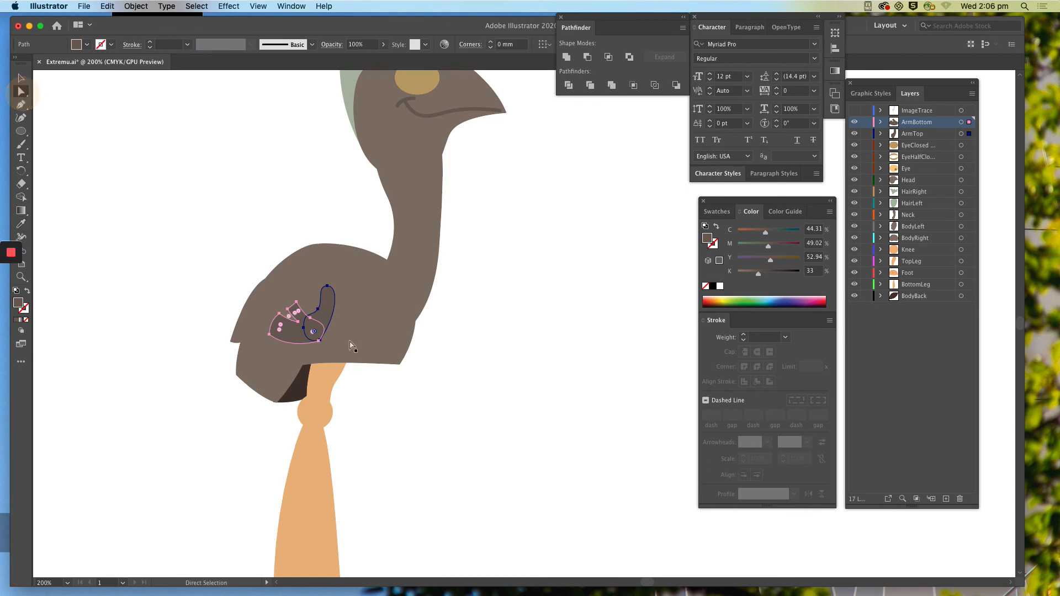
click(559, 334)
Step: Nudge the anchor point at the inner bend of the ArmTop shape to refine its curve
click(319, 313)
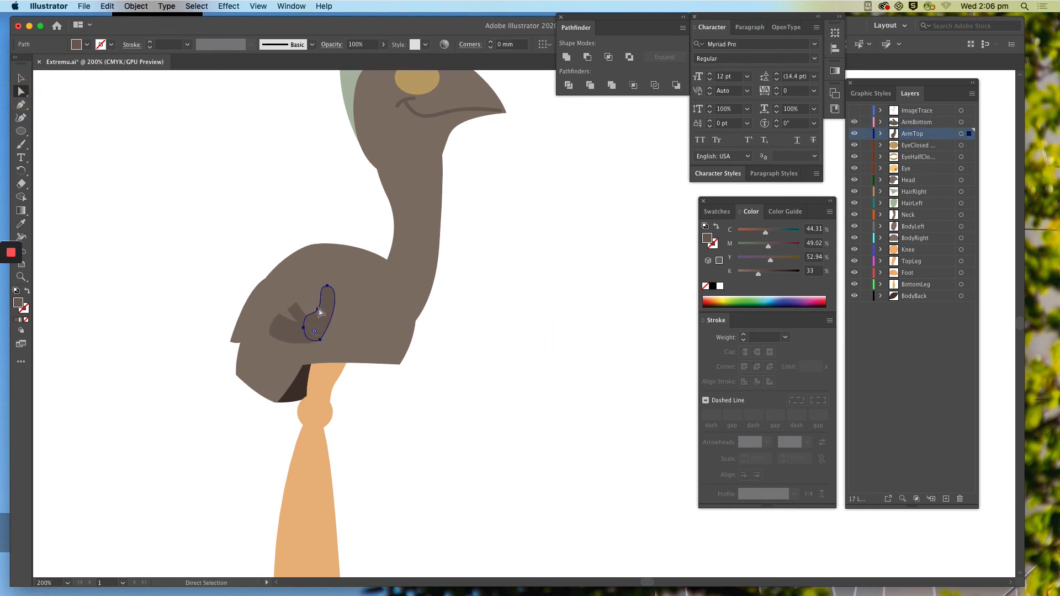
click(319, 310)
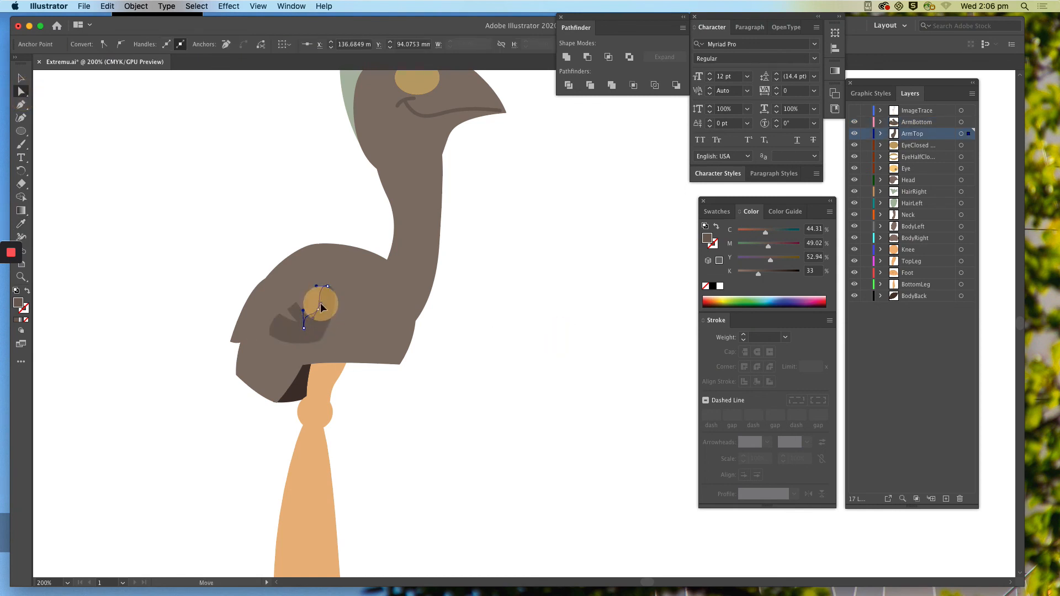
drag(319, 314, 317, 313)
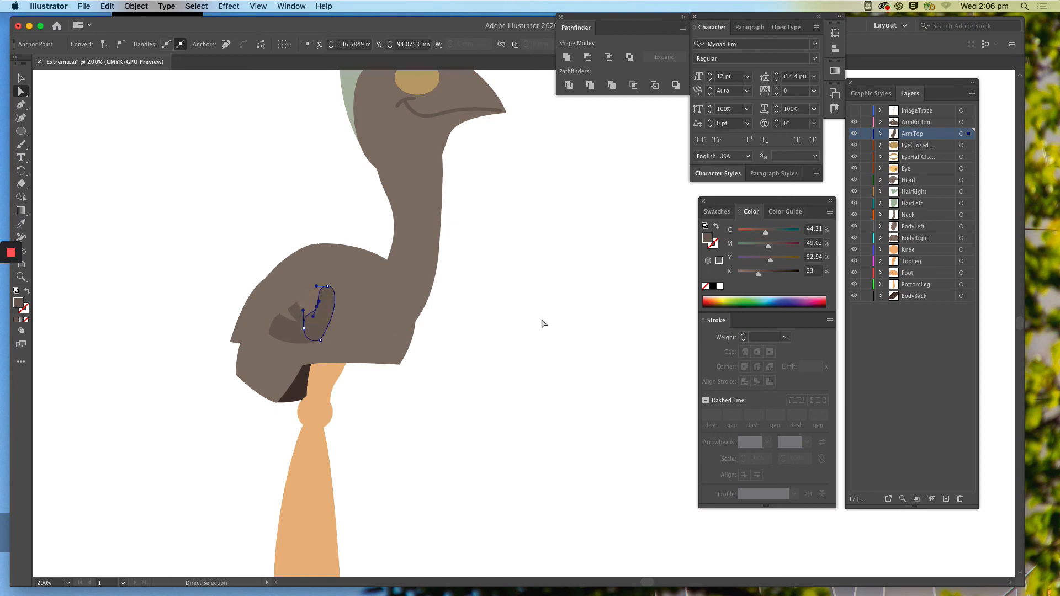
click(554, 335)
Step: Hide the closed-eye and half-closed-eye layers so the bird is shown with its open eye
key(super+minus)
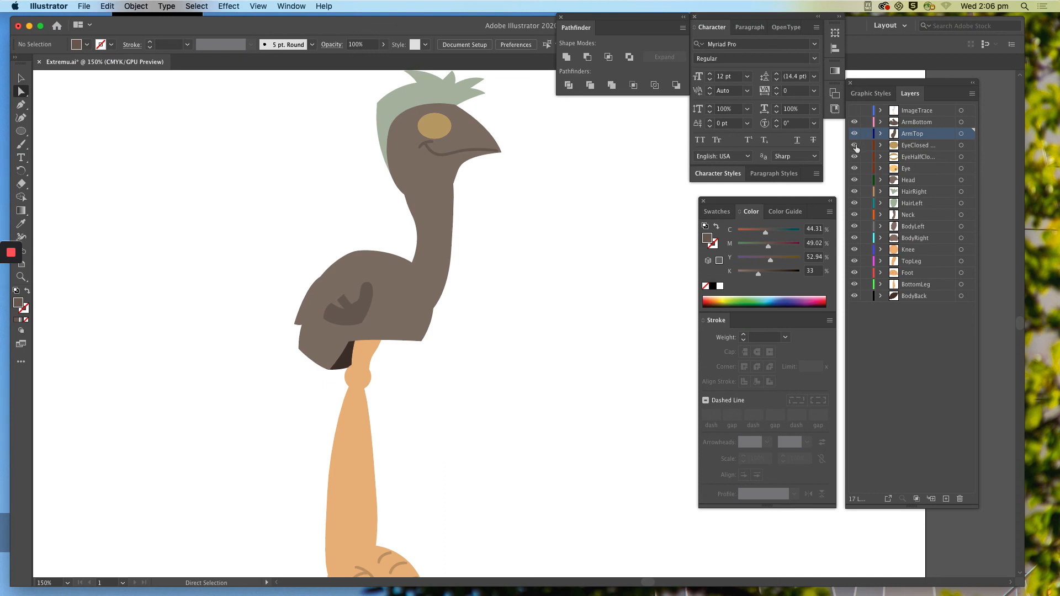
click(583, 177)
key(super+minus)
drag(568, 258, 466, 259)
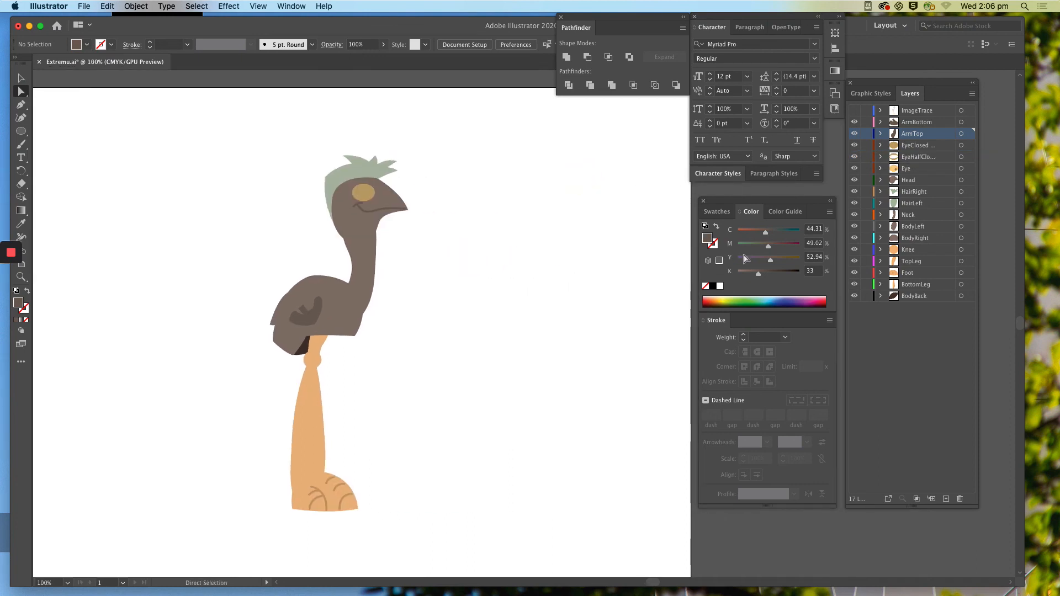
click(854, 146)
click(855, 158)
mouse_move(12, 258)
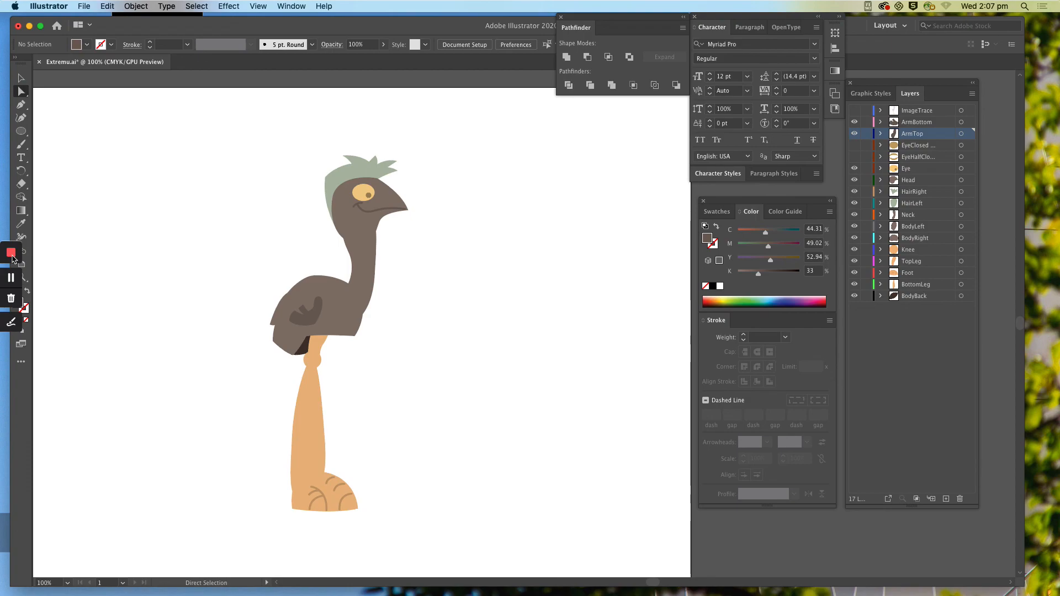